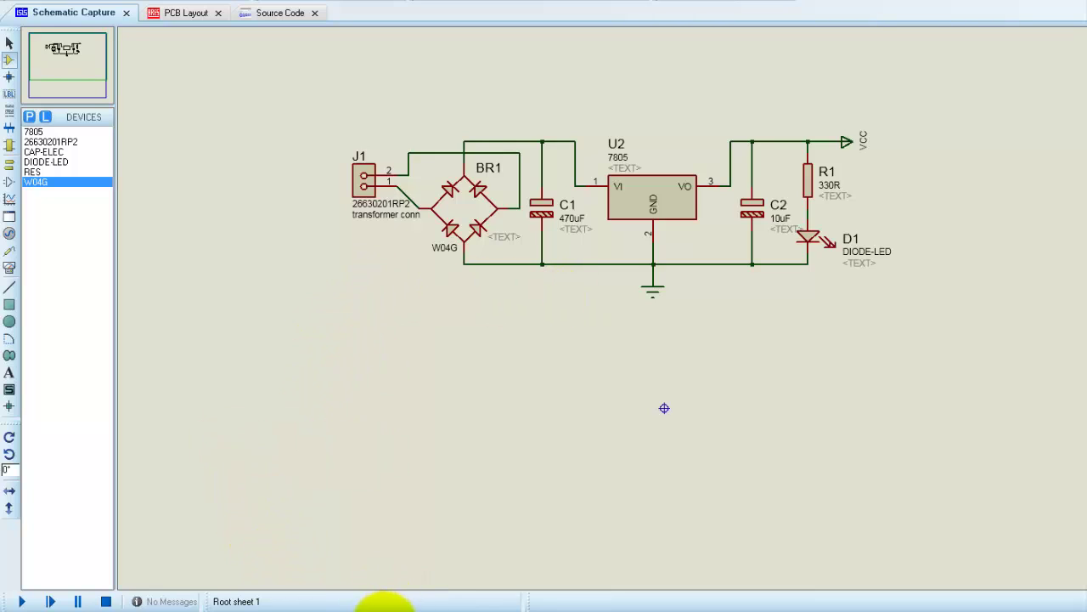
Step: Compare the finished power supply schematic in the 8051 template project with the blank sheet, ending on the blank sheet
mouse_move(385, 605)
left_click(375, 570)
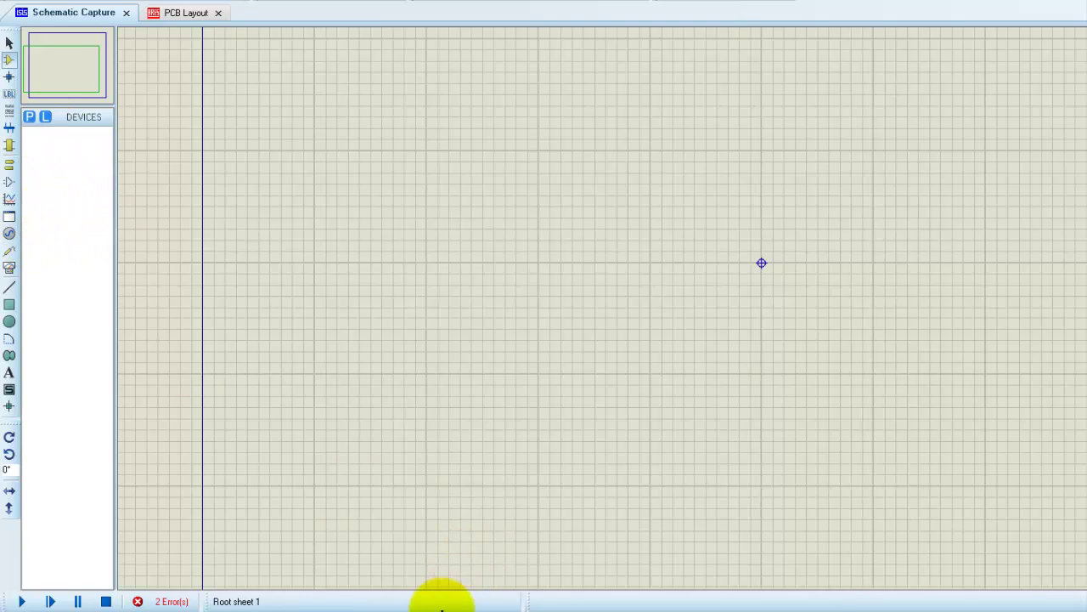
mouse_move(410, 600)
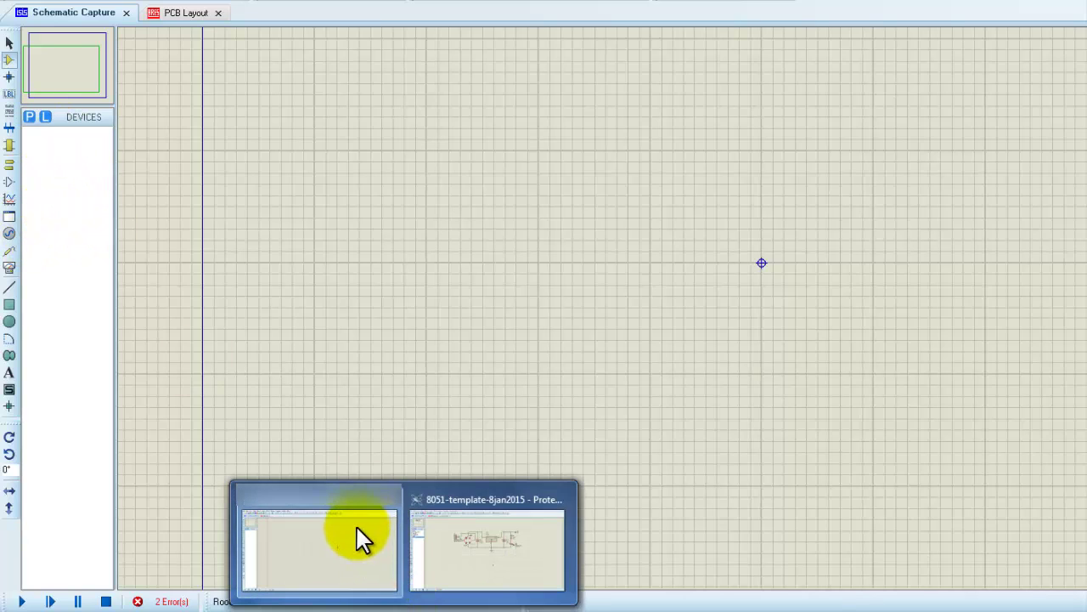
left_click(445, 523)
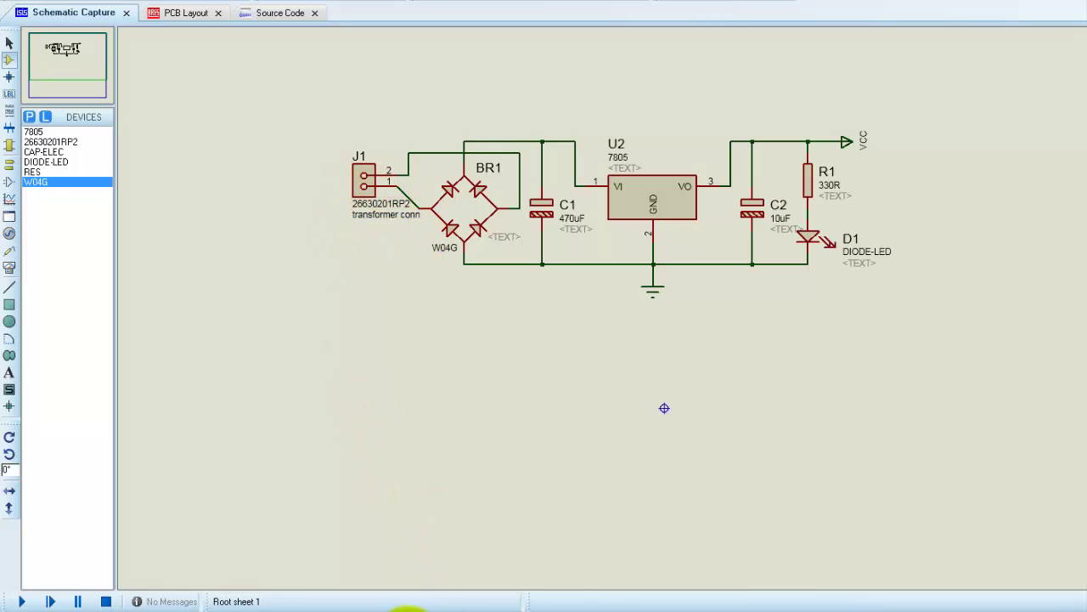
mouse_move(368, 576)
left_click(316, 481)
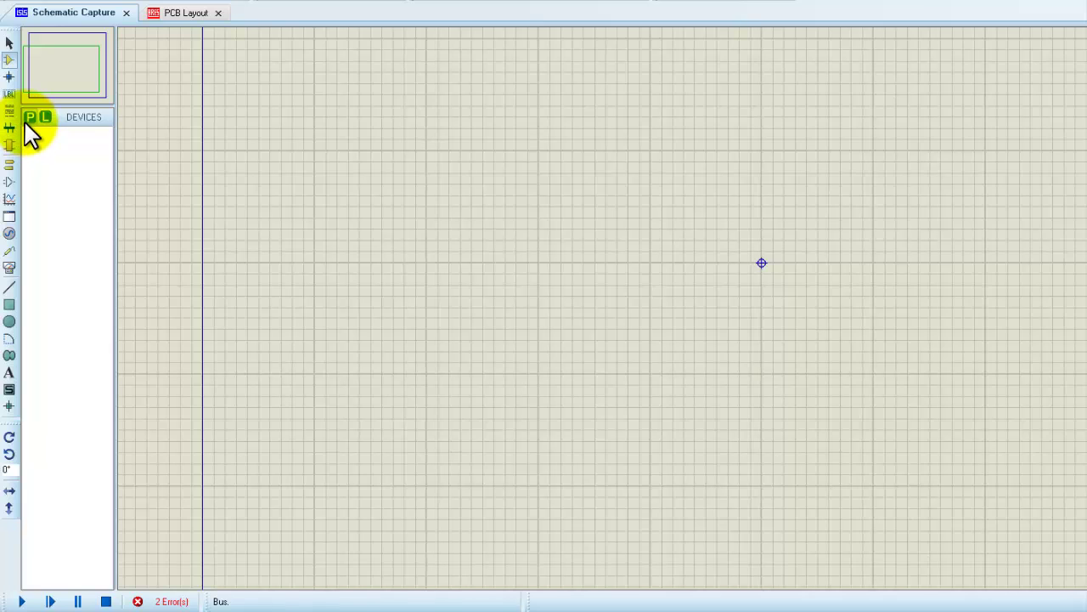
Step: Search the device library for "2 pin" and add the straight two-pin connector 26630201RP2 to the device list
key("p")
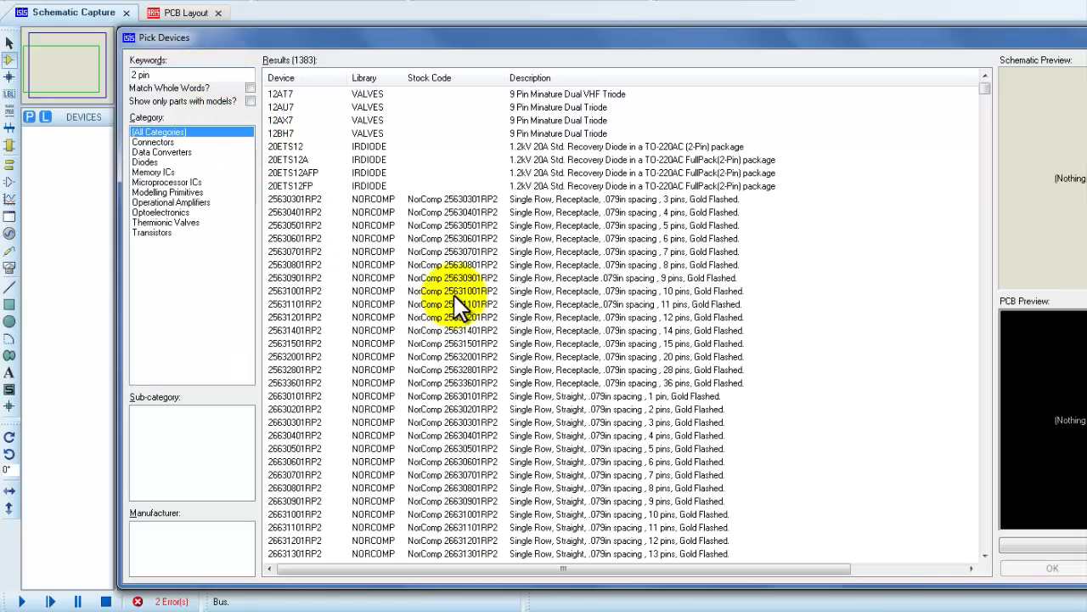
left_click(600, 214)
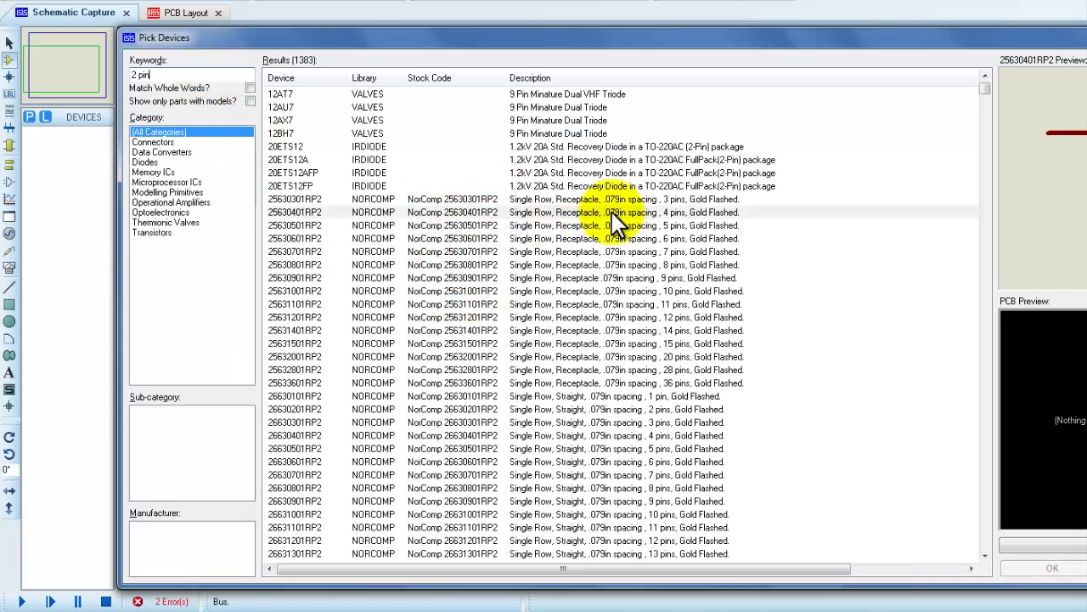
left_click(599, 215)
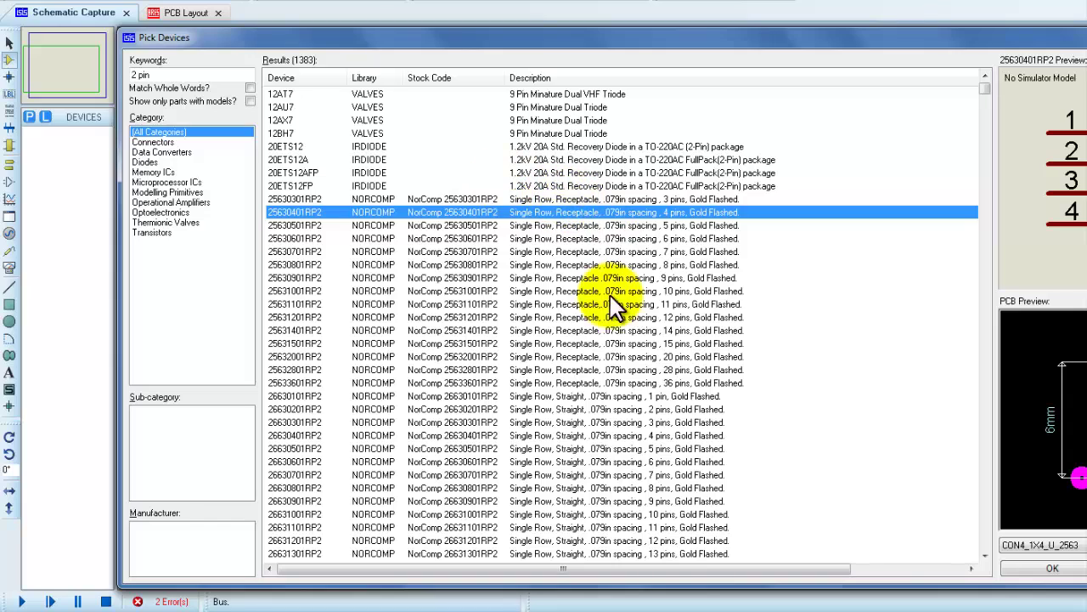
left_click(650, 410)
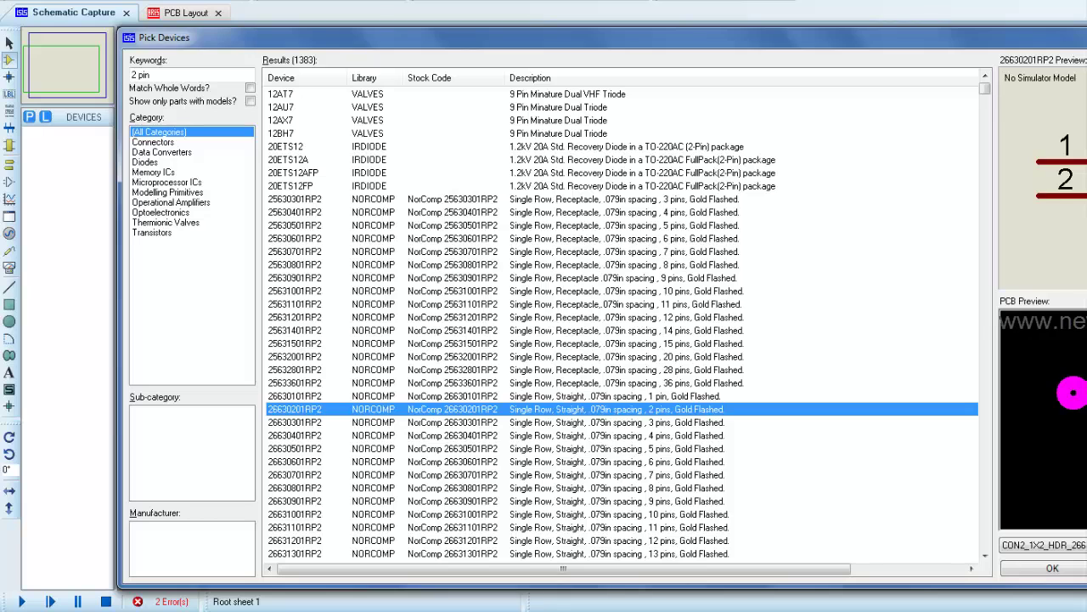
left_click(1053, 564)
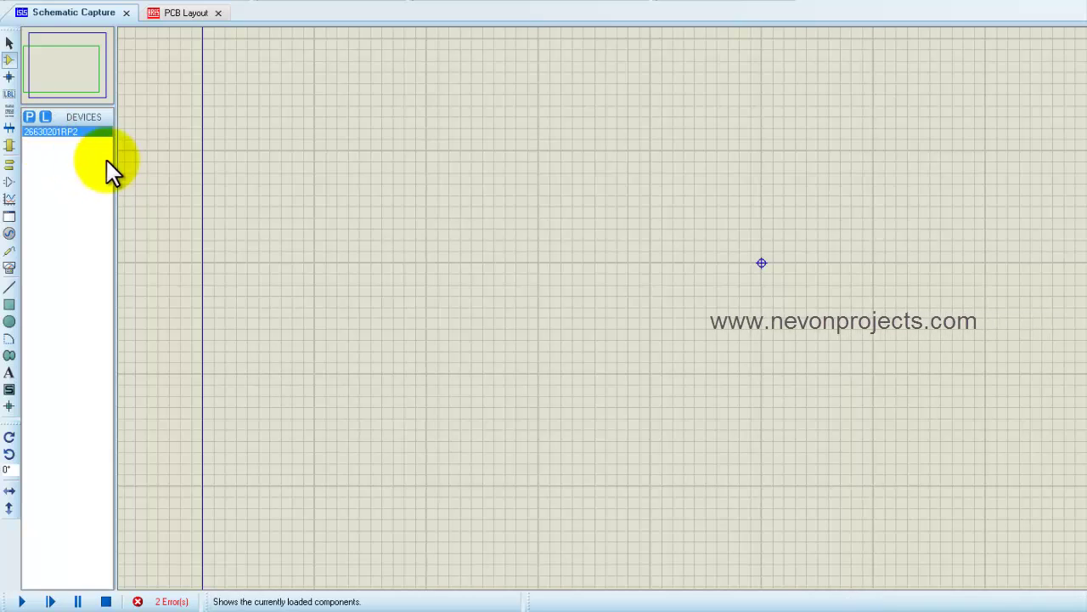
Step: Place one 26630201RP2 connector on the sheet, well to the left of the origin marker
left_click(519, 236)
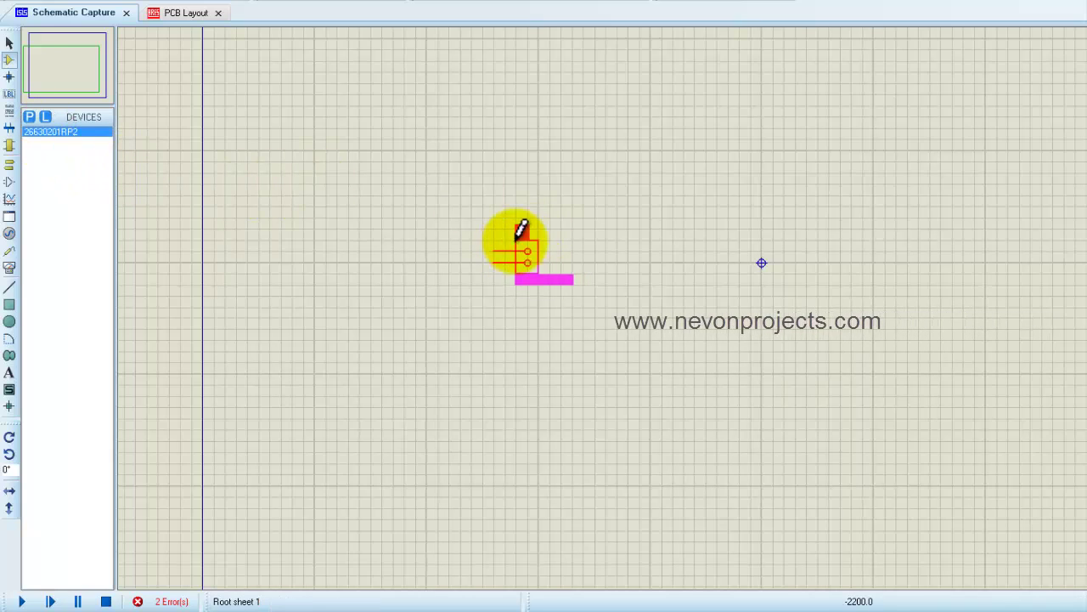
left_click(530, 254)
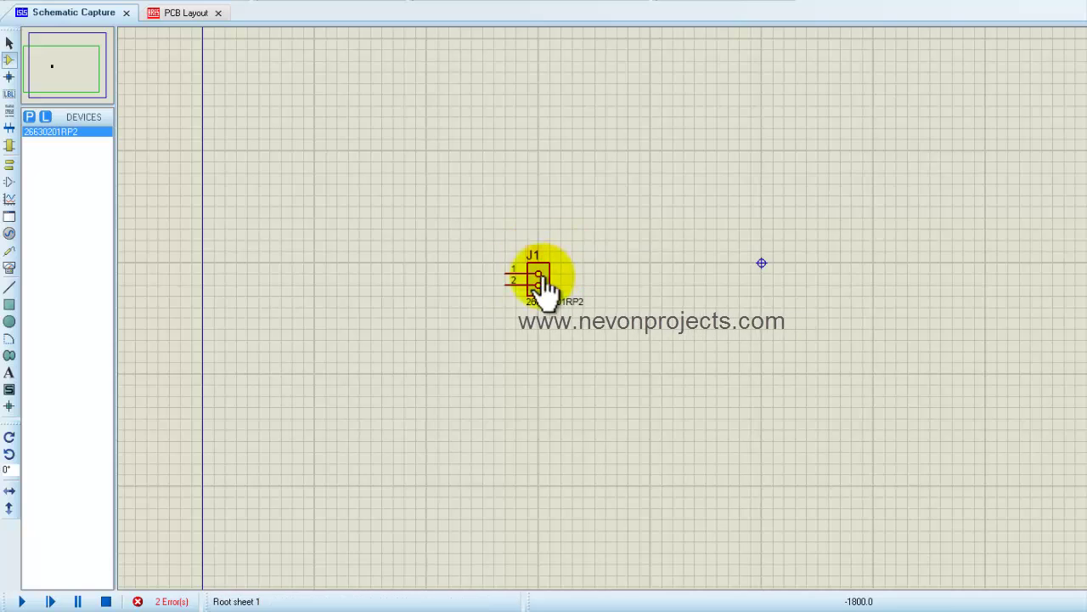
scroll(538, 287, "up", 2)
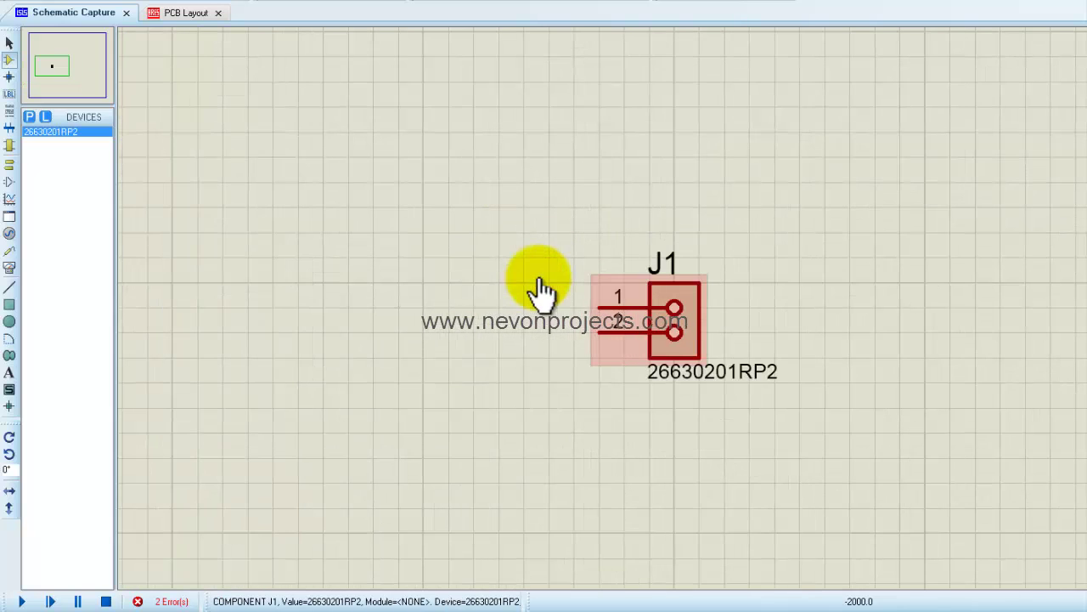
scroll(679, 330, "down", 1)
scroll(680, 319, "up", 1)
scroll(677, 308, "down", 2)
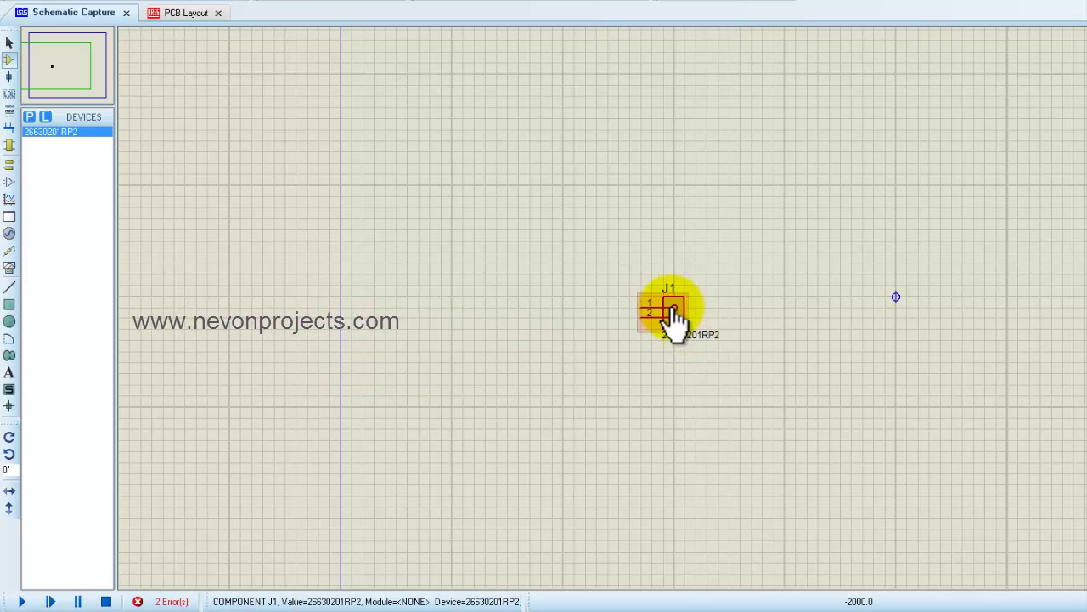
Step: Rotate connector J1 anti-clockwise twice so that its pins face right
right_click(674, 316)
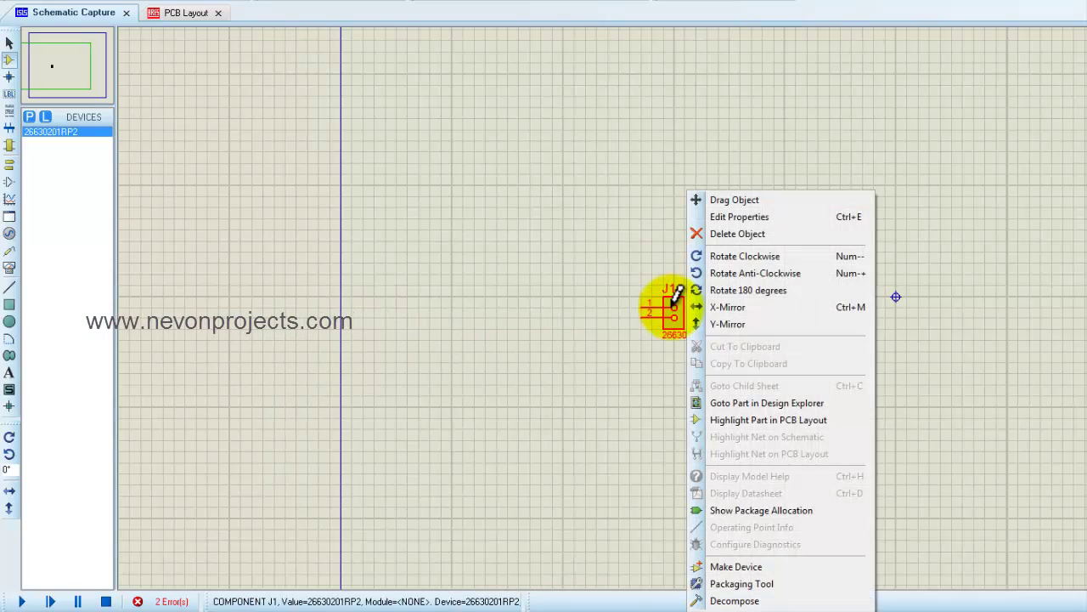
left_click(767, 269)
right_click(635, 273)
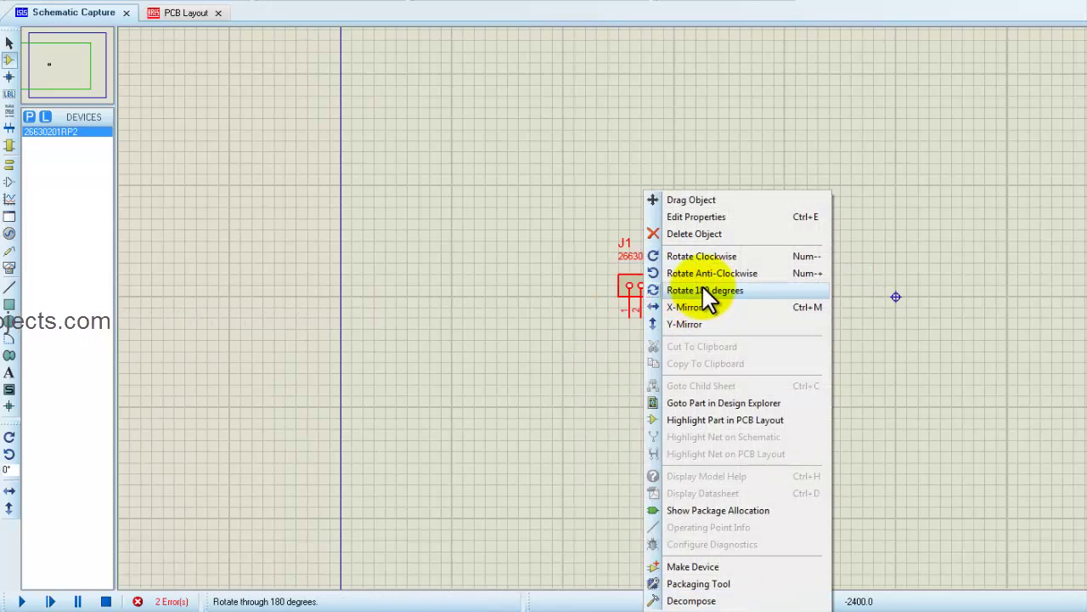
left_click(736, 258)
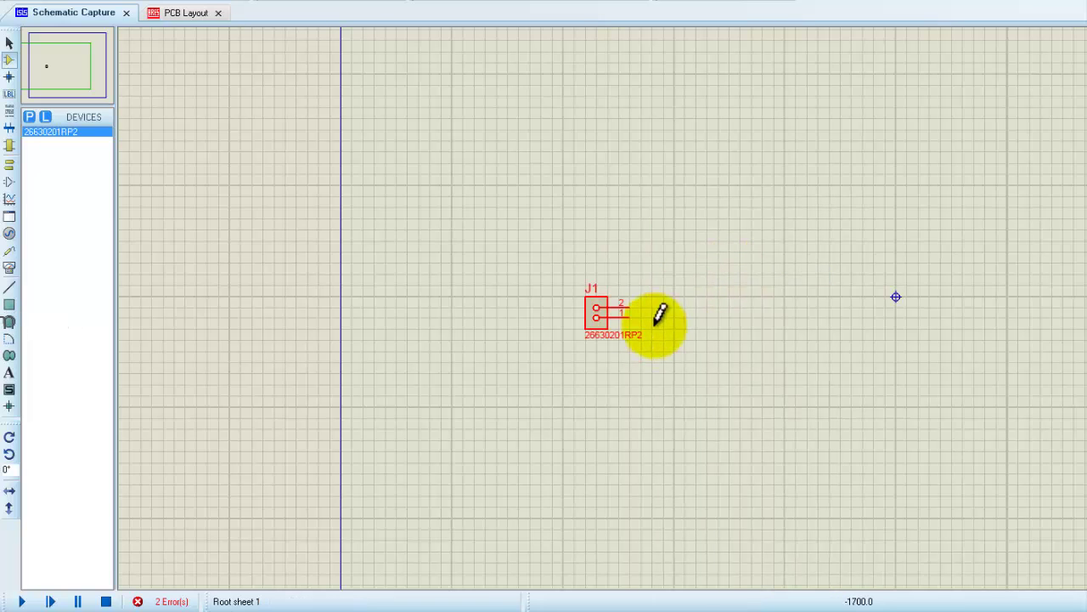
scroll(654, 327, "up", 2)
scroll(661, 308, "down", 1)
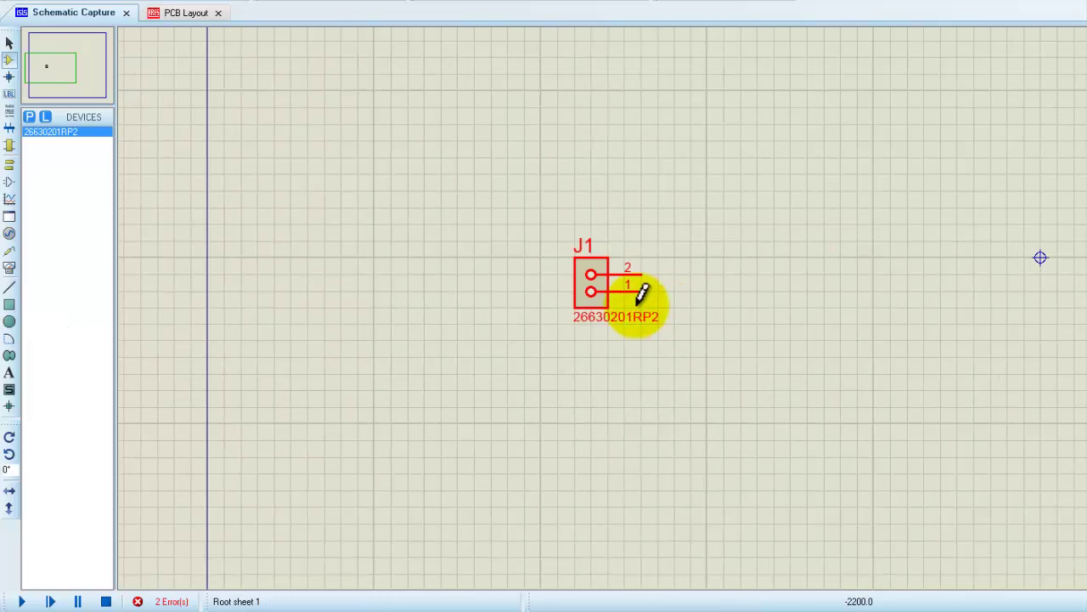
scroll(966, 276, "down", 1)
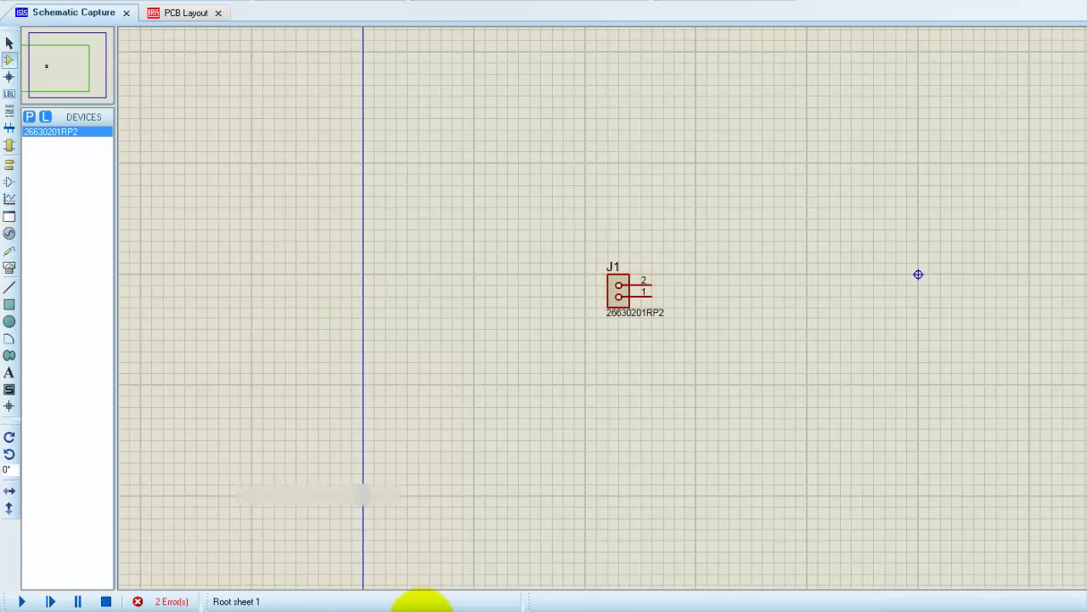
Step: Check the reference schematic, search the device library for "bridge" and add the 400V, 2A rectifier 2W04G to the device list
mouse_move(423, 601)
mouse_move(471, 565)
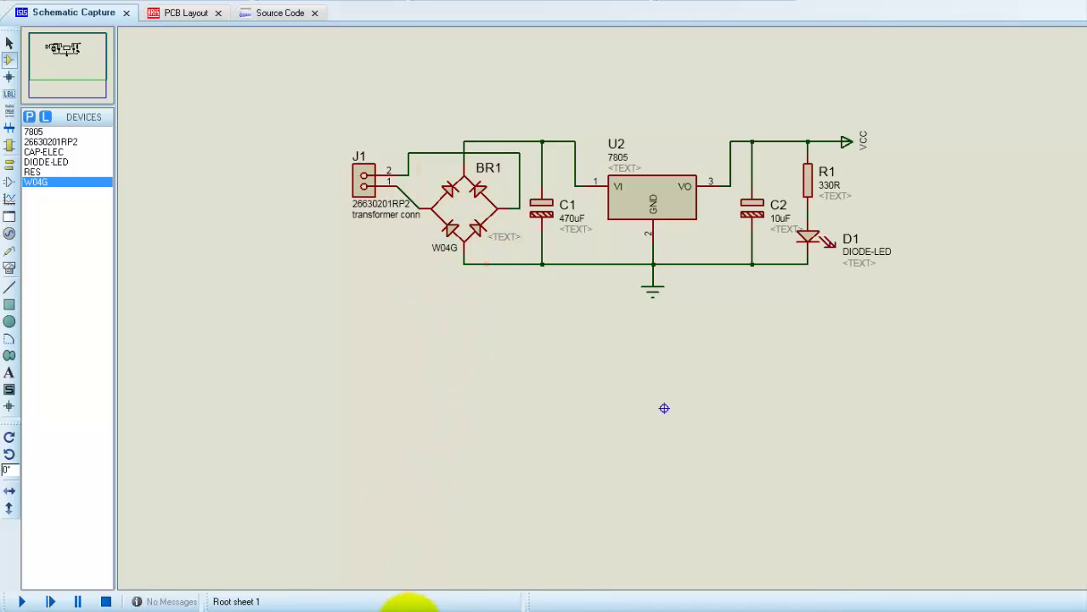
left_click(360, 546)
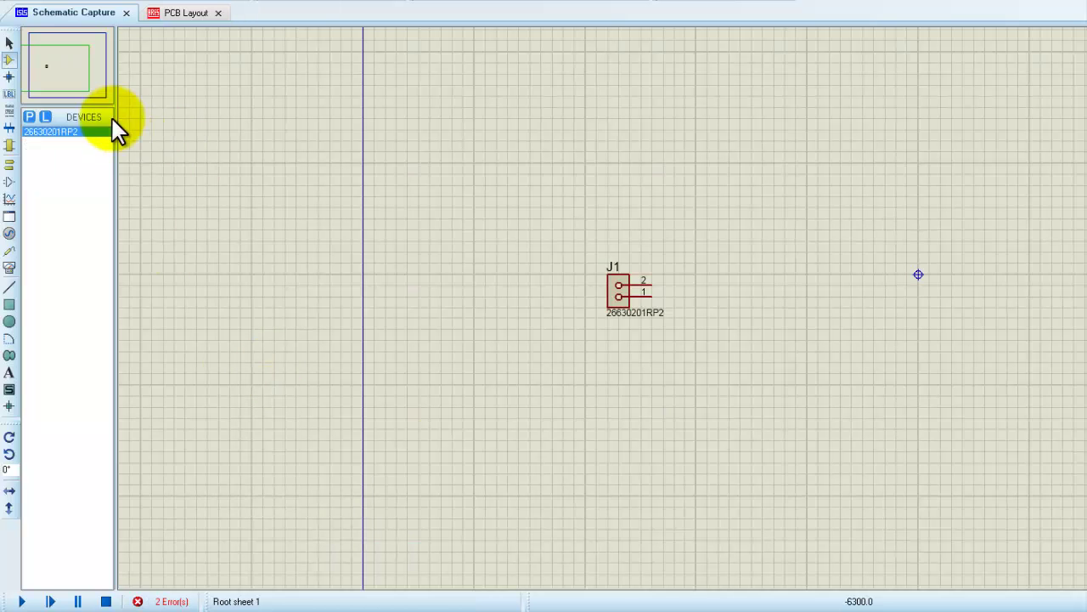
left_click(28, 118)
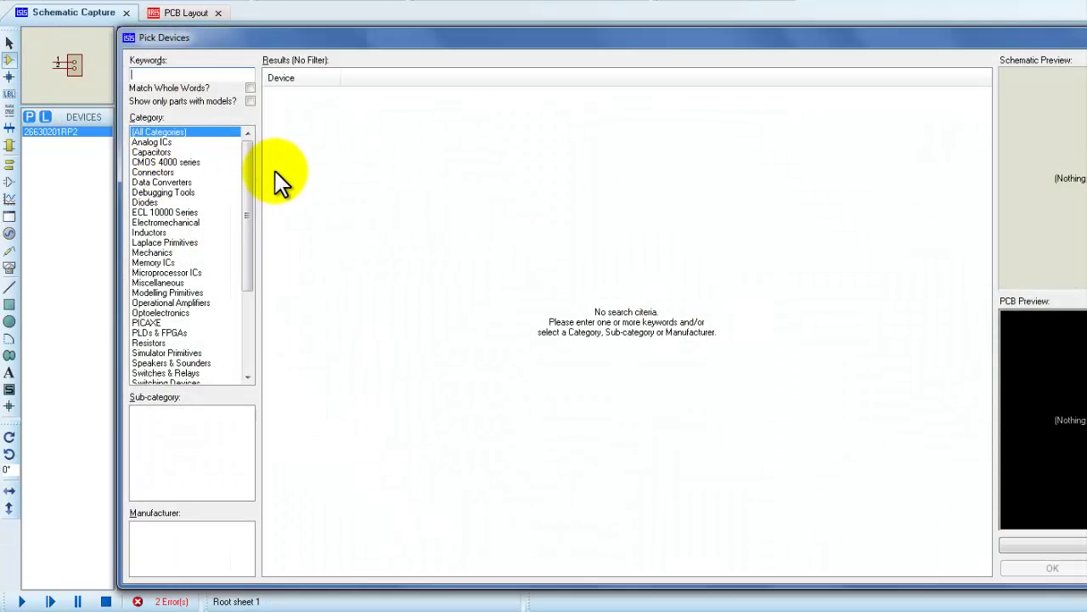
type("bri")
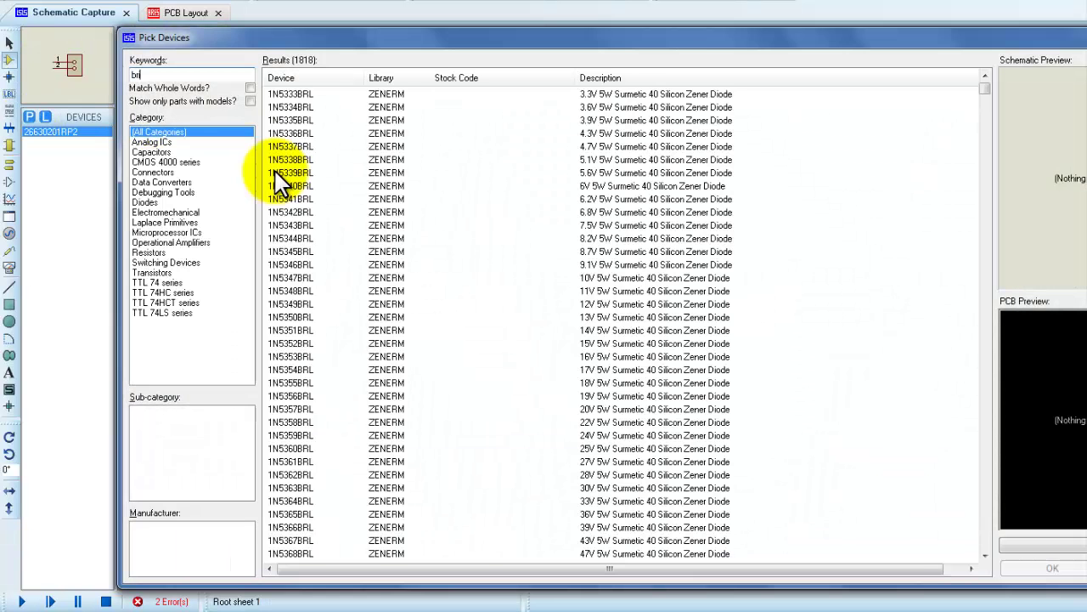
type("dge")
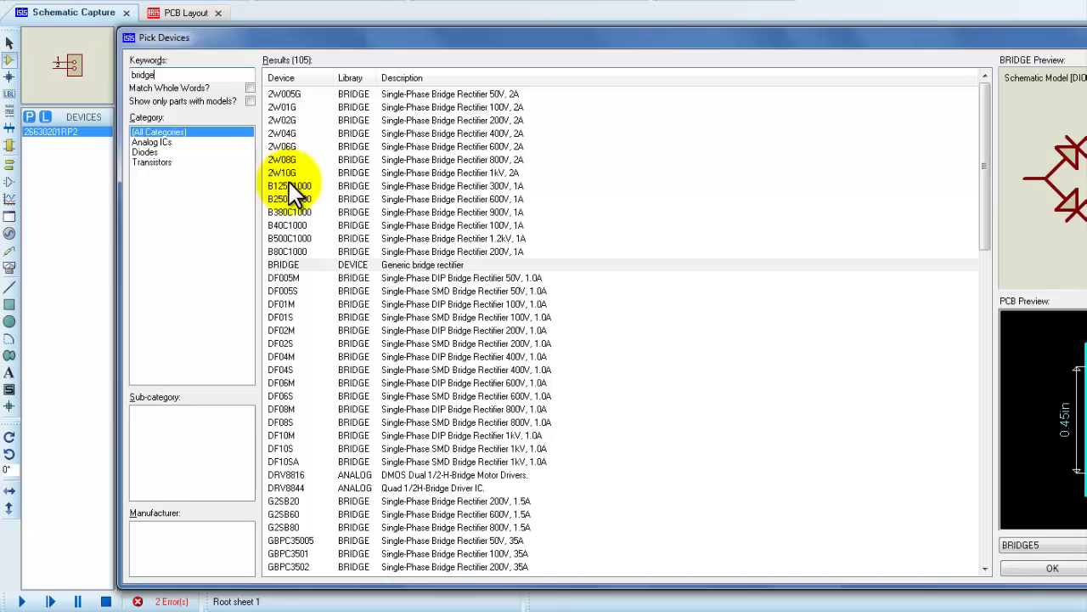
left_click(344, 133)
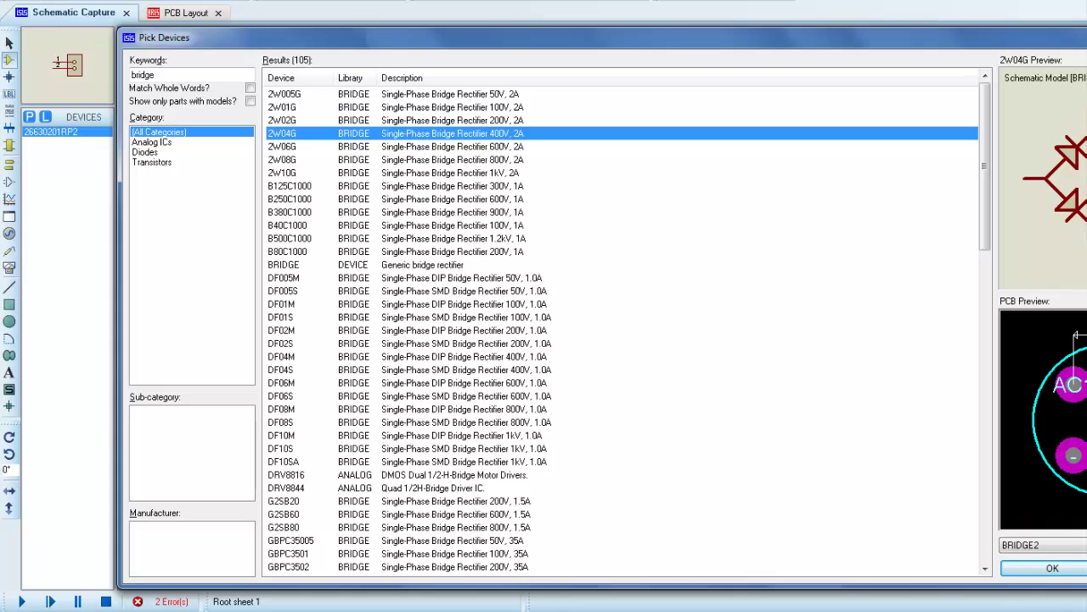
left_click(1061, 567)
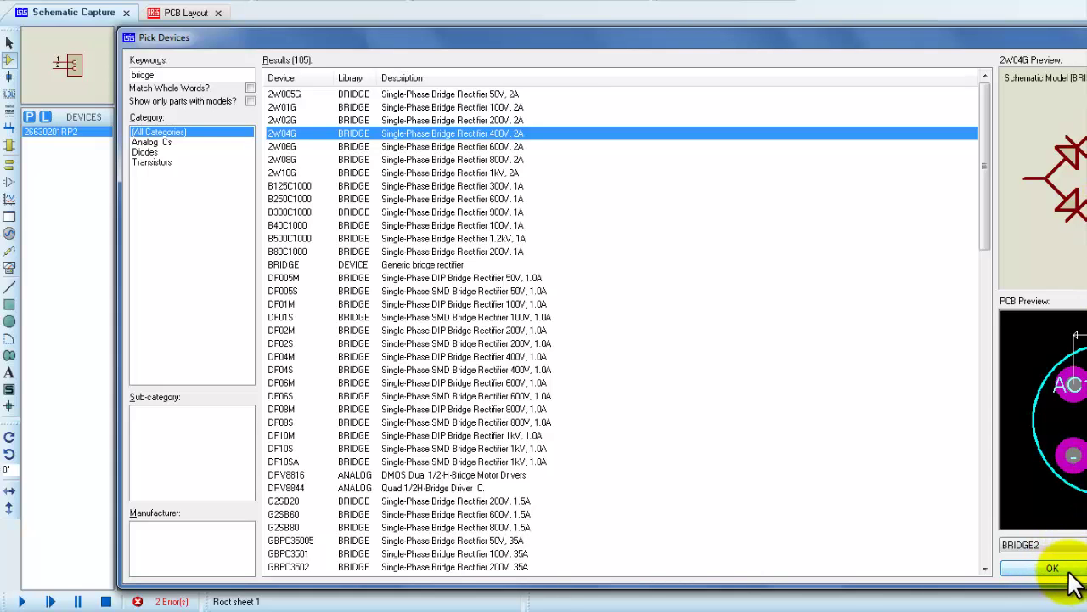
left_click(1062, 573)
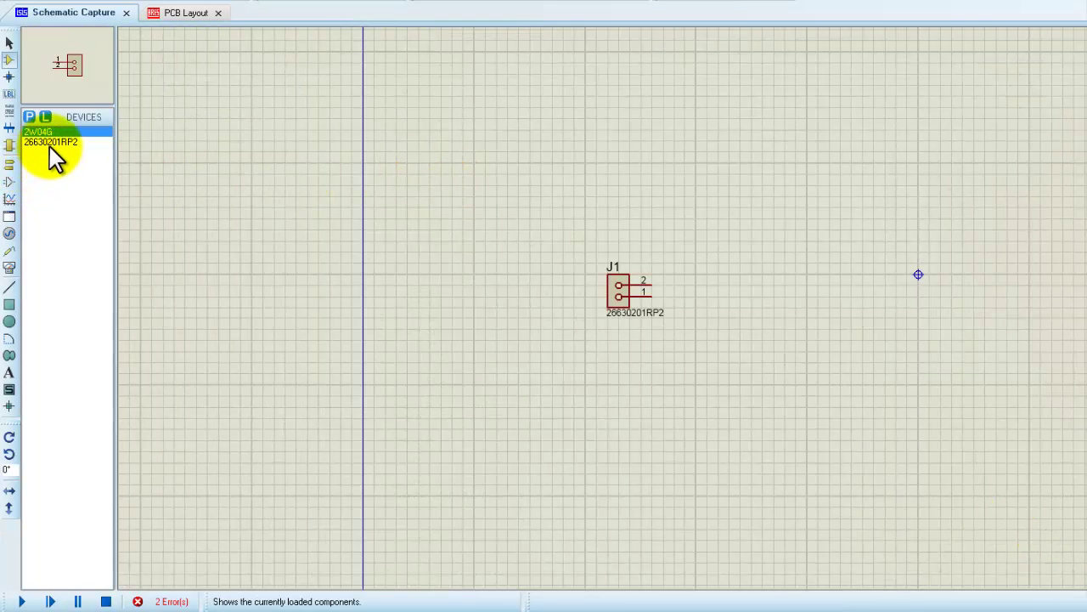
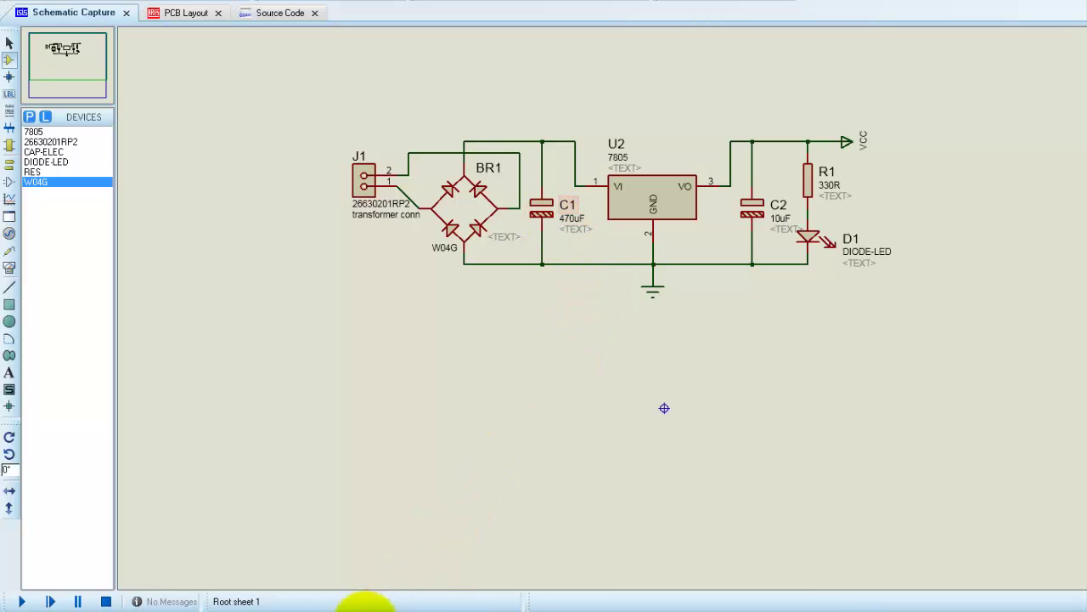
Step: Return from the reference schematic, search the device library for "capacitor" and limit the results to the Capacitors category
mouse_move(417, 604)
left_click(323, 554)
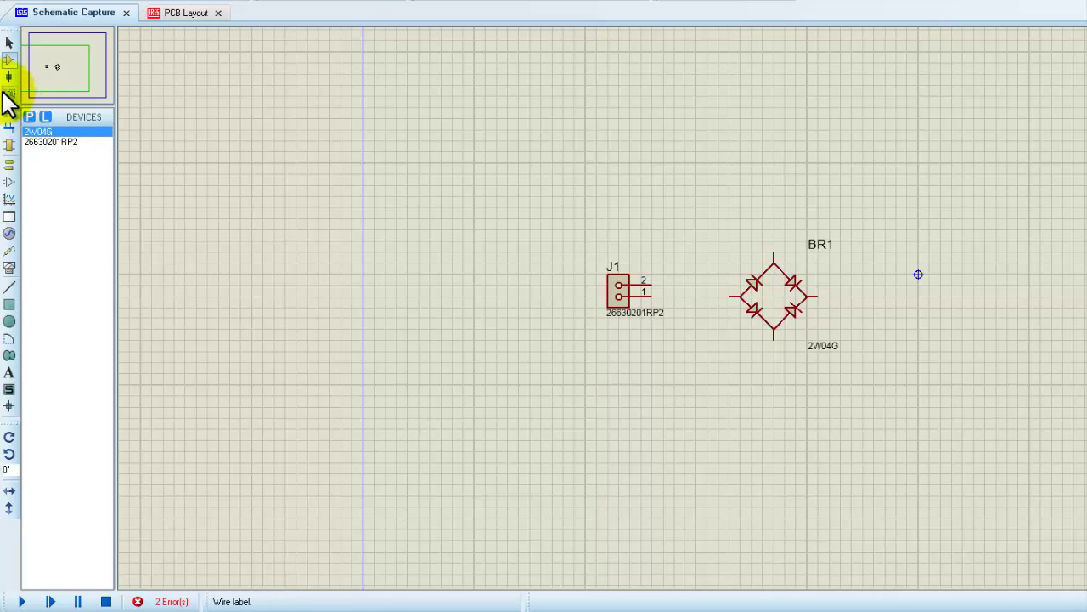
left_click(29, 116)
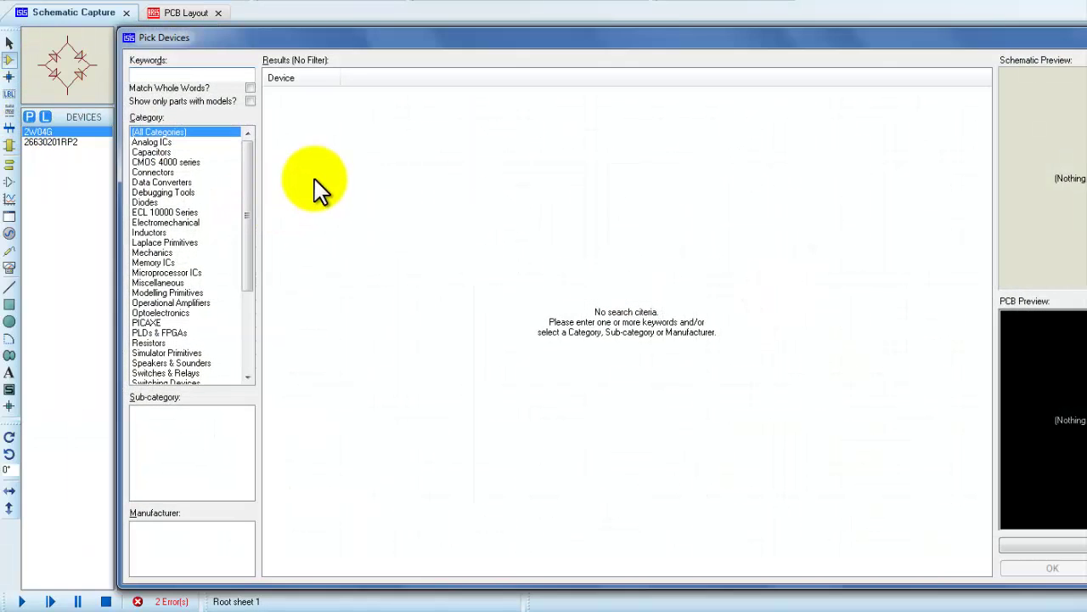
type("capacitor")
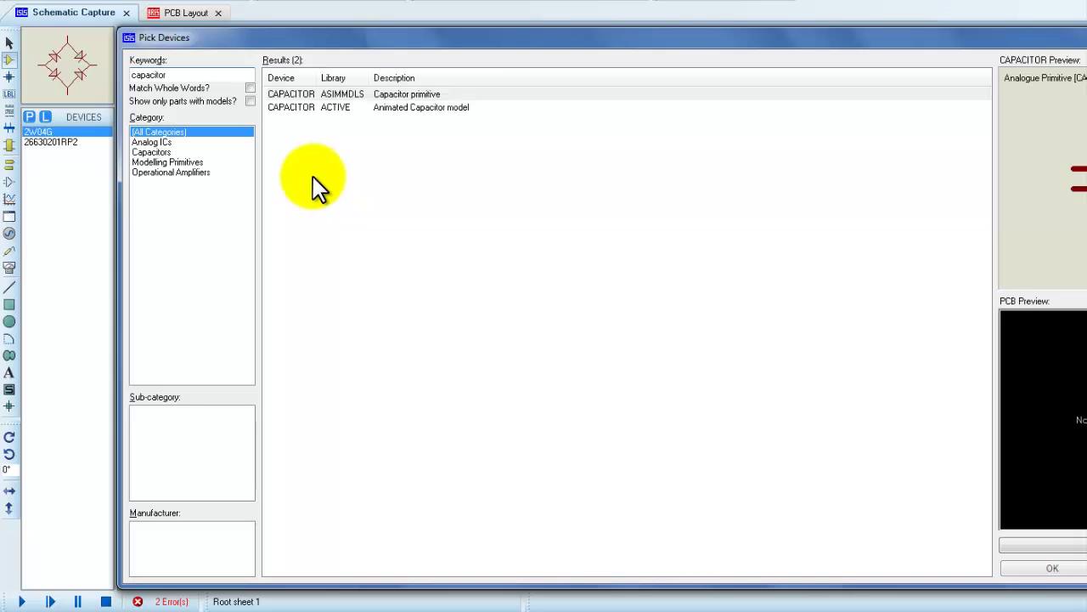
left_click(177, 153)
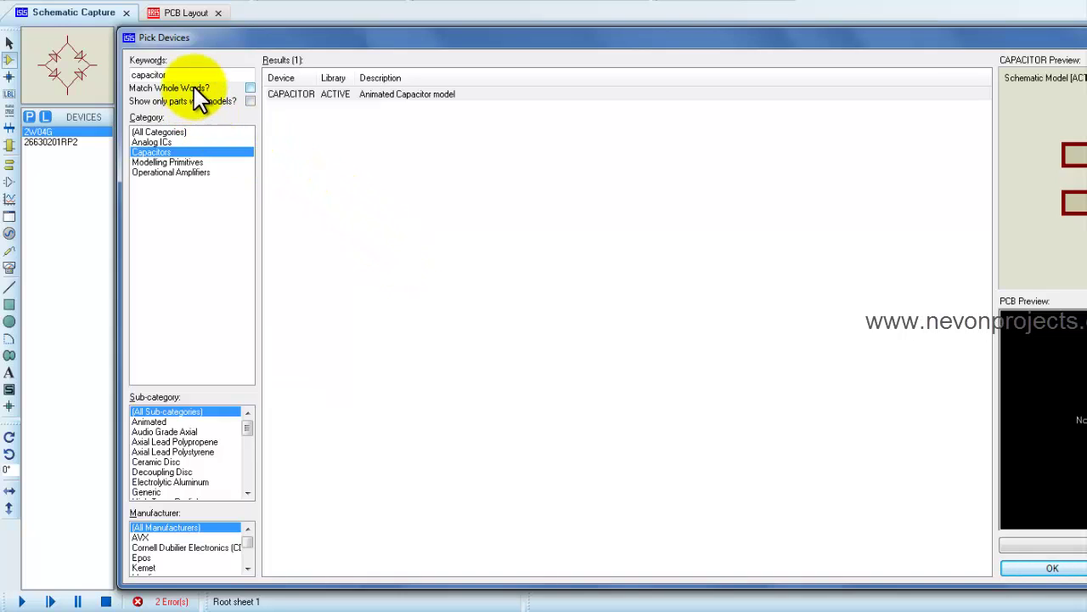
Step: Search the Capacitors category for "470uF", browse the results and narrow them to the Electrolytic Aluminum sub-category
double_click(142, 79)
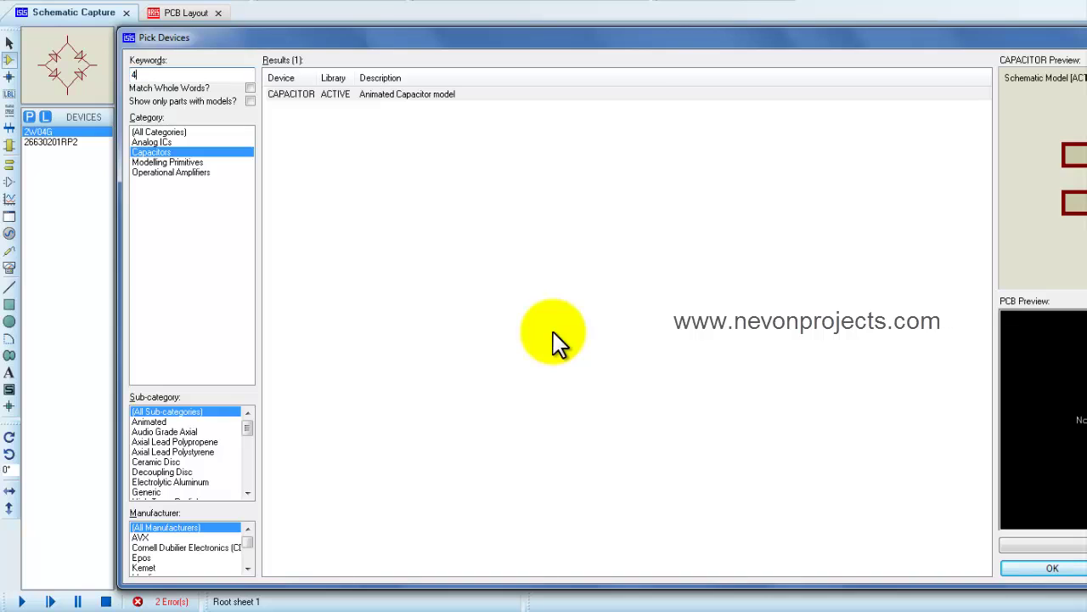
type("470")
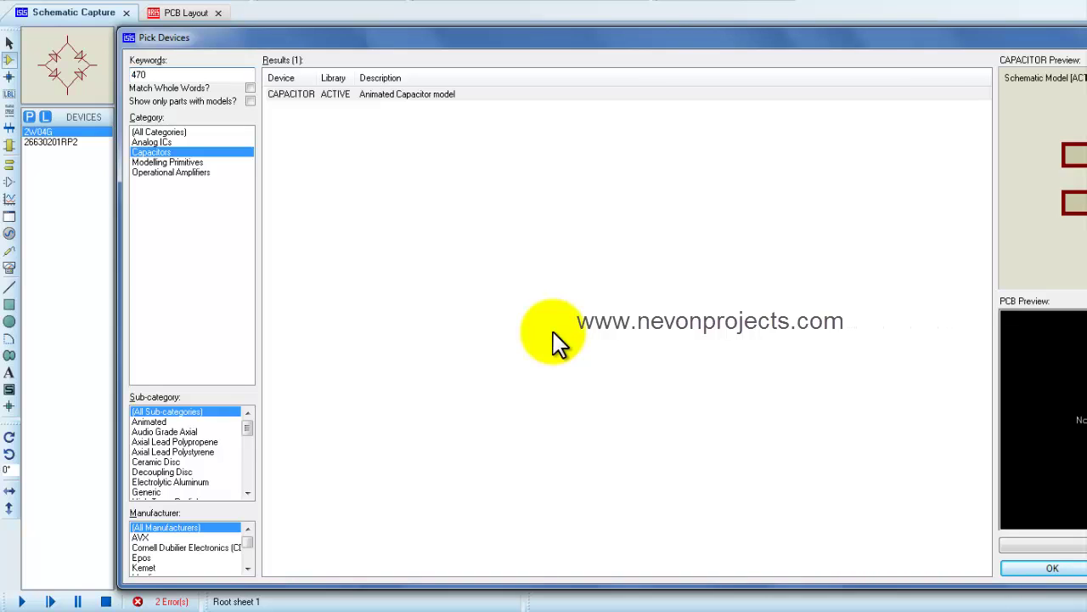
type("u")
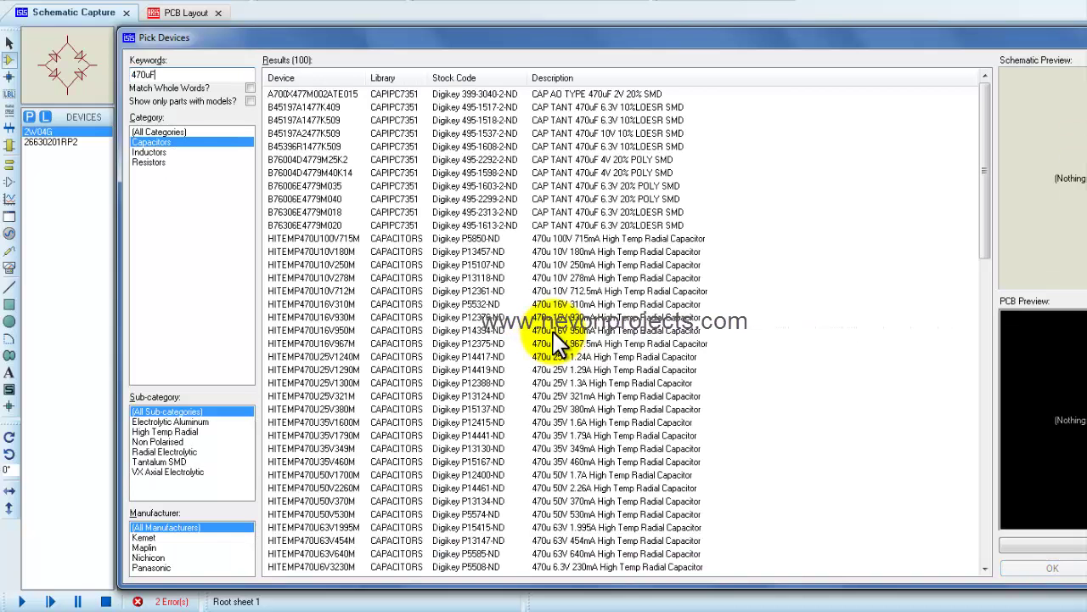
type("F")
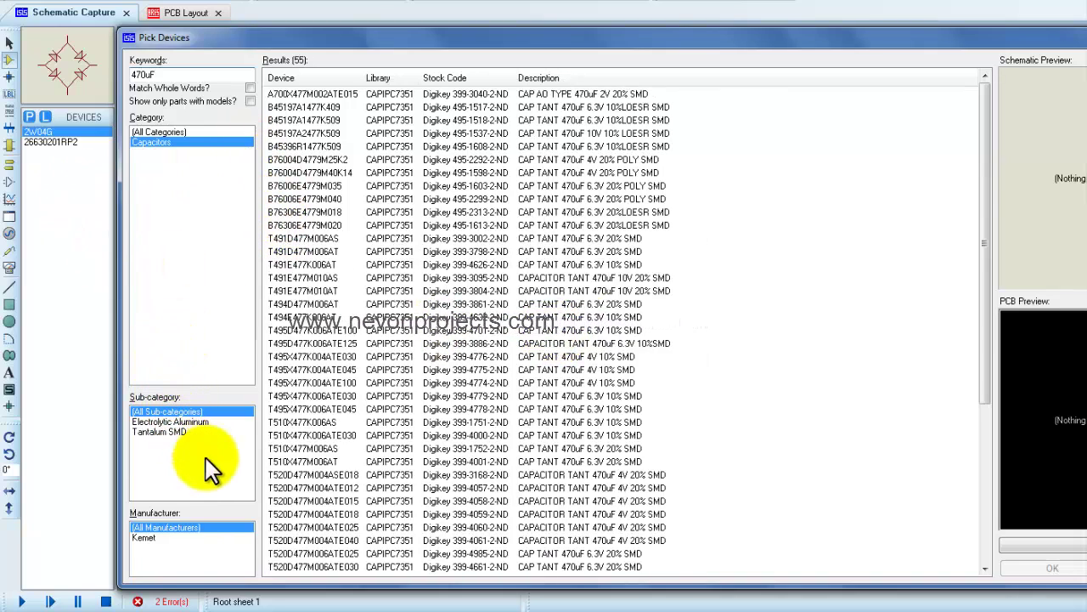
left_click(515, 316)
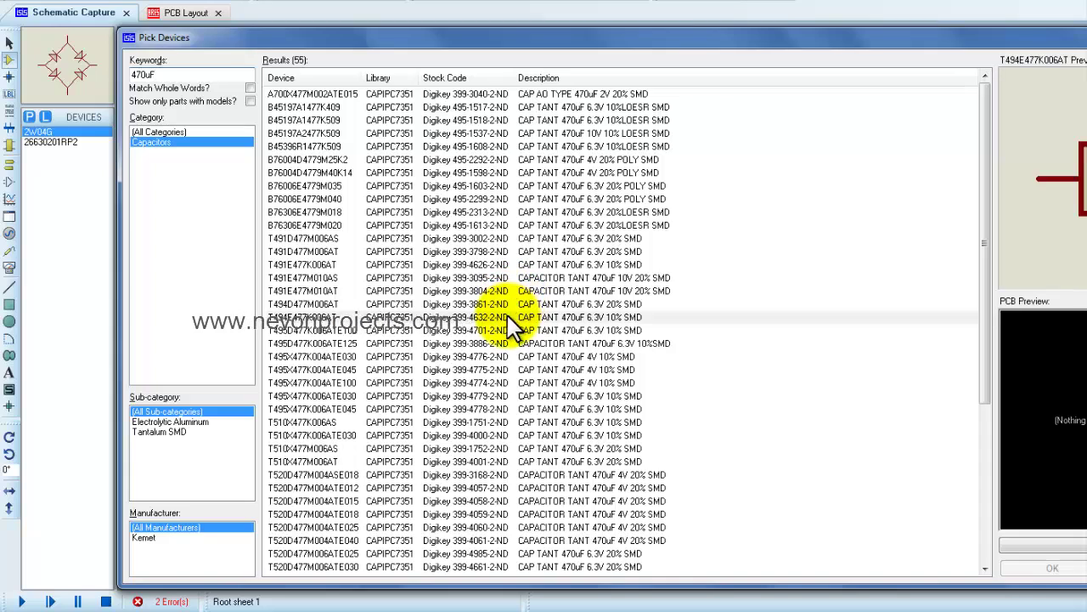
scroll(547, 285, "down", 6)
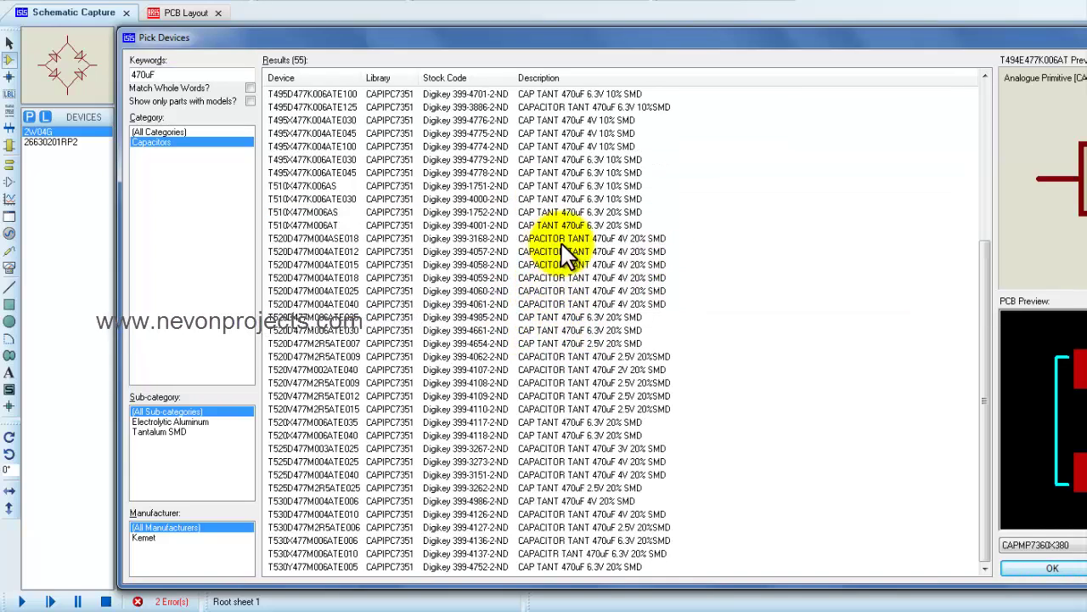
scroll(577, 244, "up", 2)
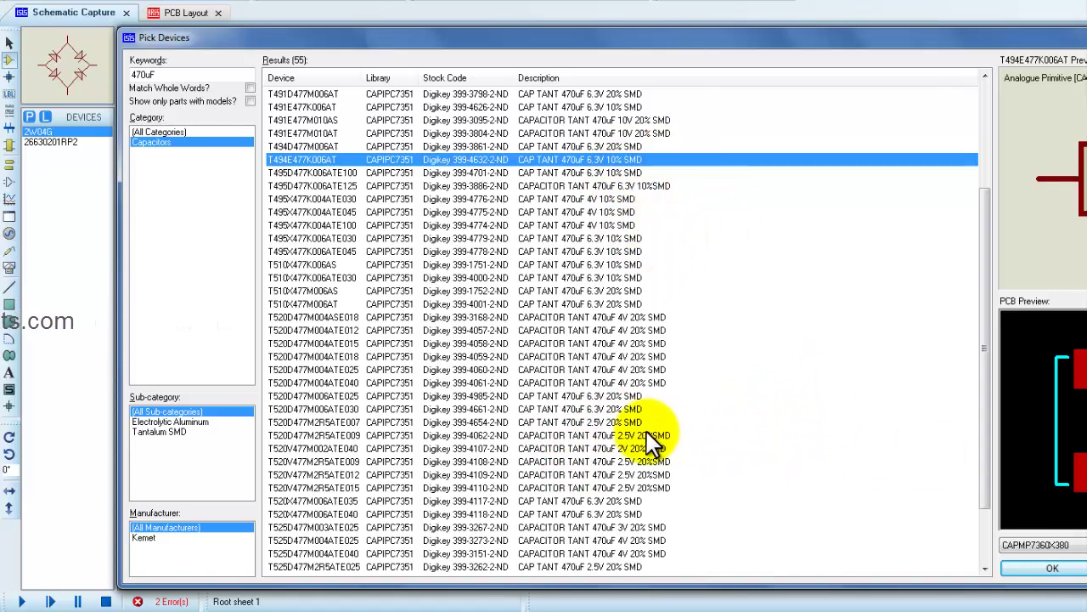
scroll(814, 450, "down", 2)
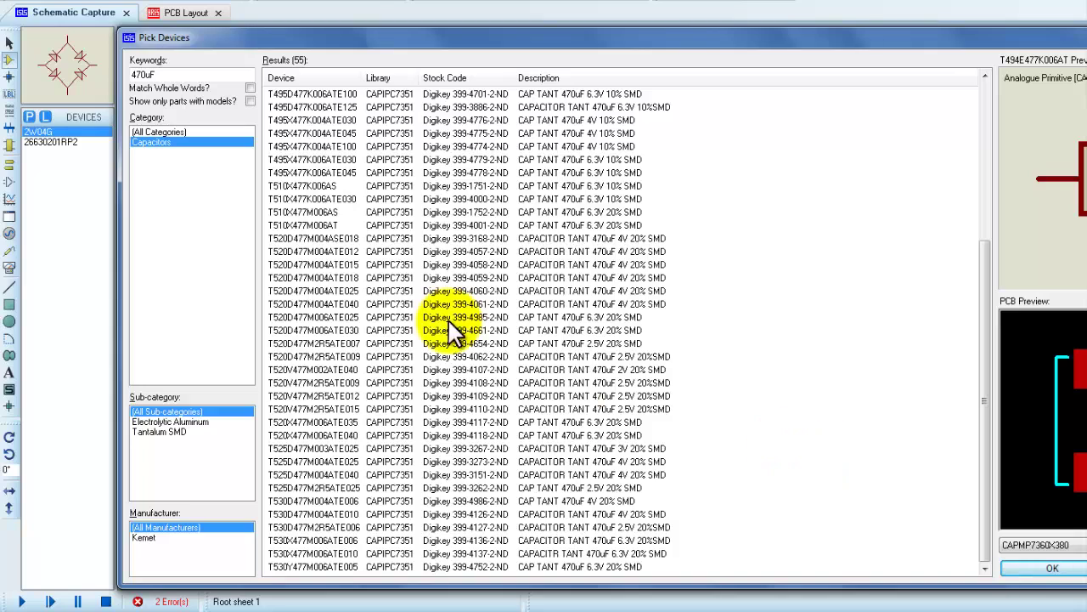
left_click(204, 423)
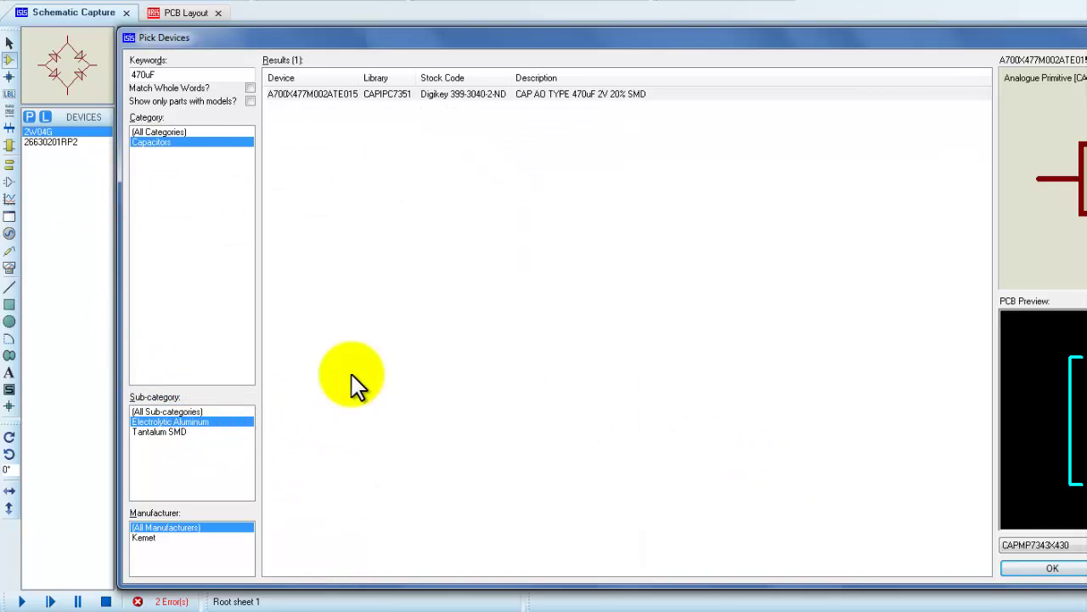
left_click(540, 93)
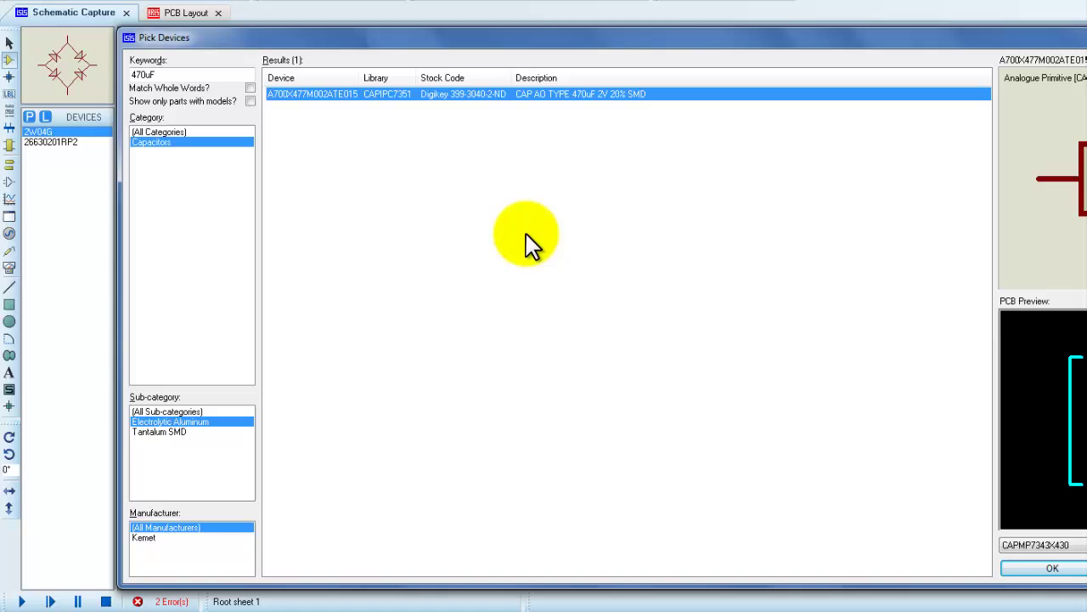
Step: Search the capacitors for "cap" and limit the results to the Radial Electrolytic sub-category
left_click(181, 77)
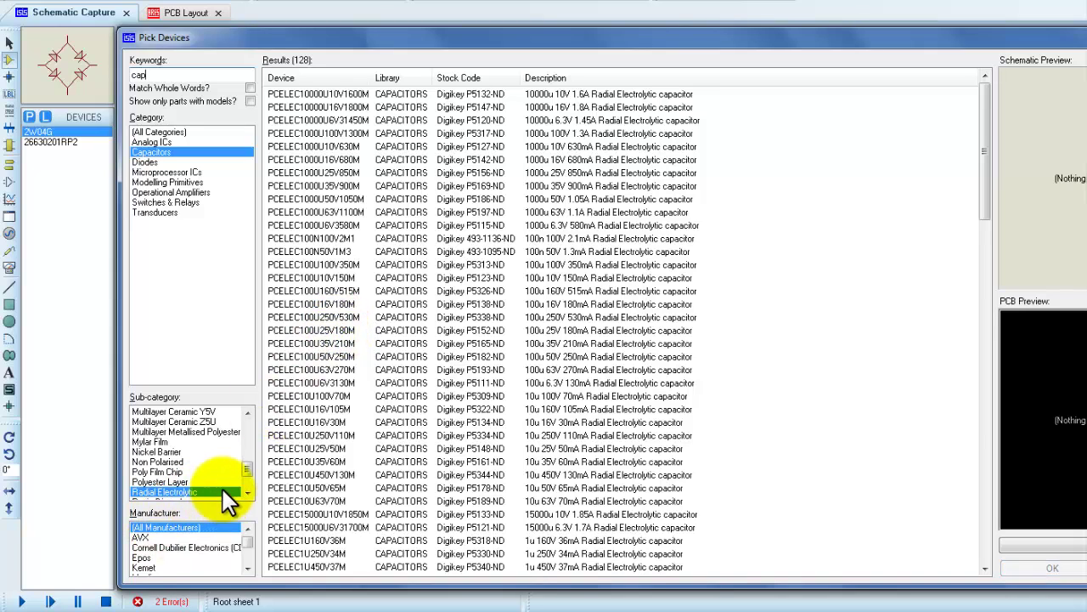
left_click(219, 499)
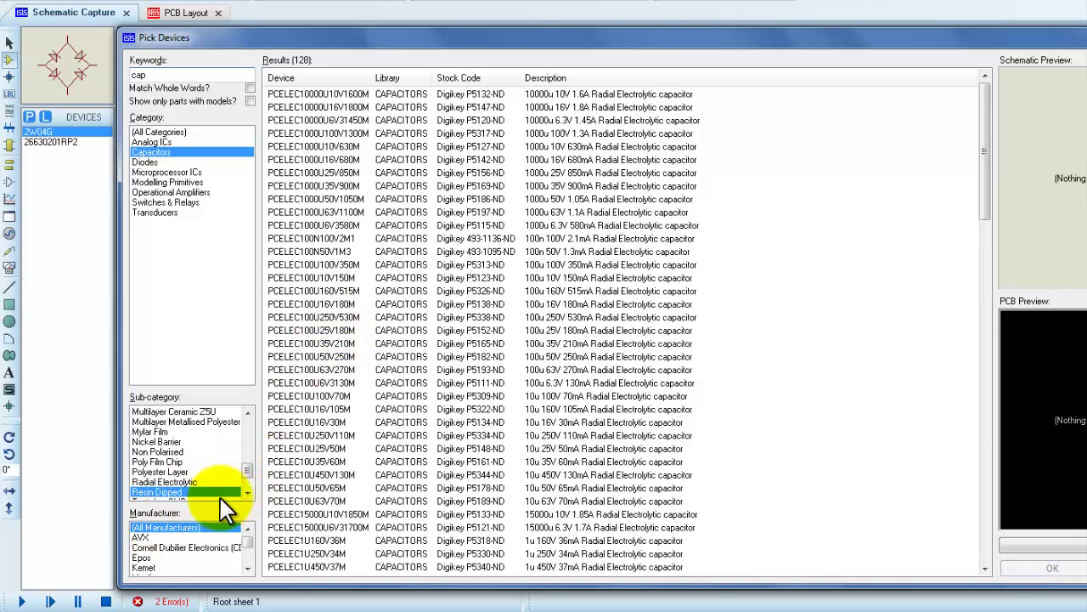
left_click(207, 482)
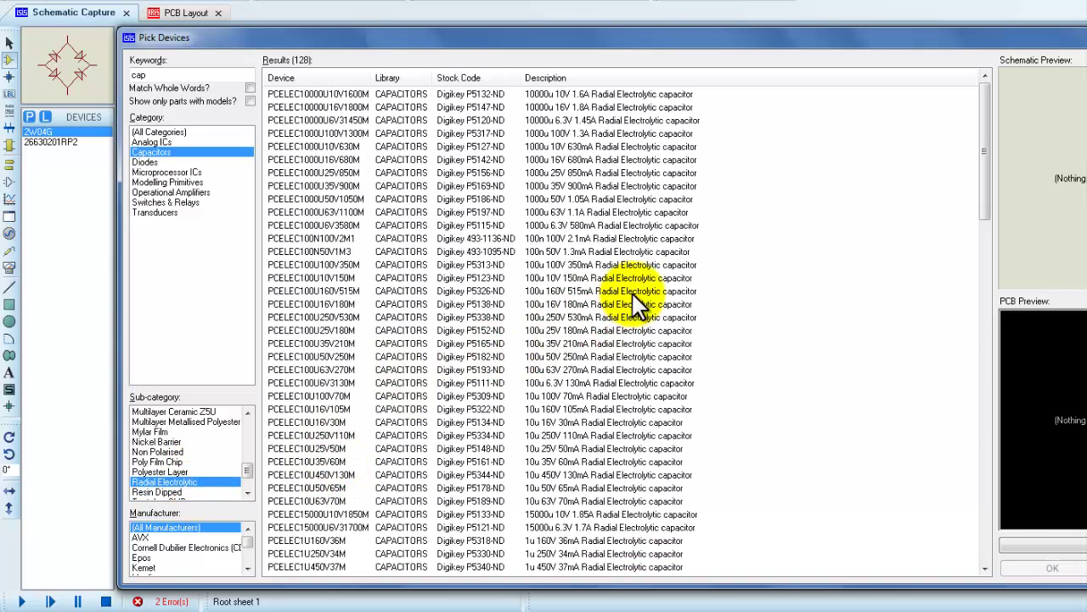
Step: Find the 470u 25V 480mA radial electrolytic capacitor PCELEC470U25V480M in the results and add it to the device list
left_click(668, 303)
scroll(667, 314, "down", 3)
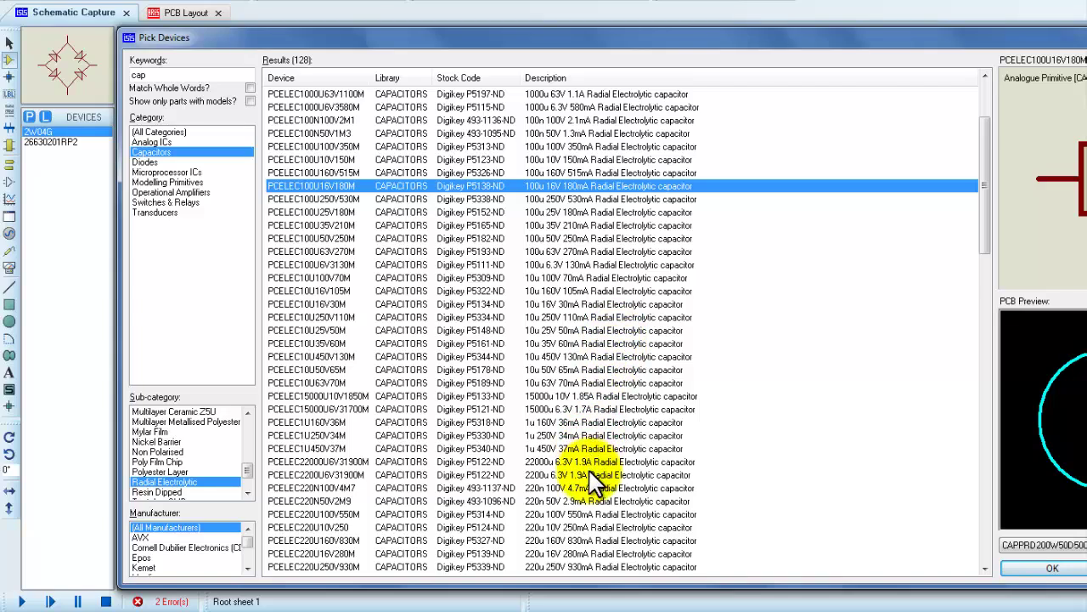
scroll(599, 491, "down", 20)
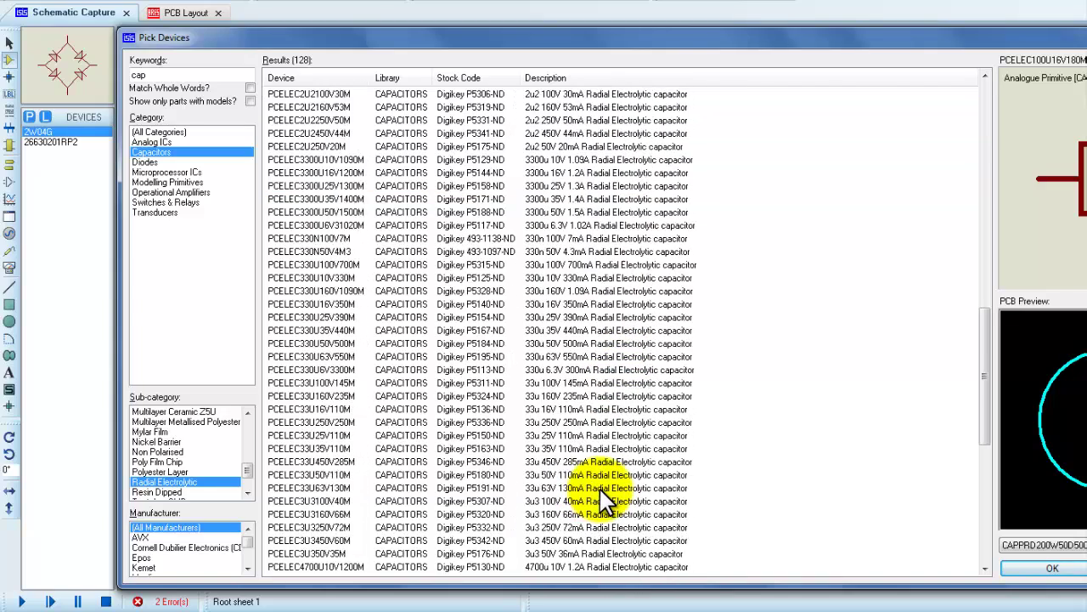
scroll(599, 501, "down", 2)
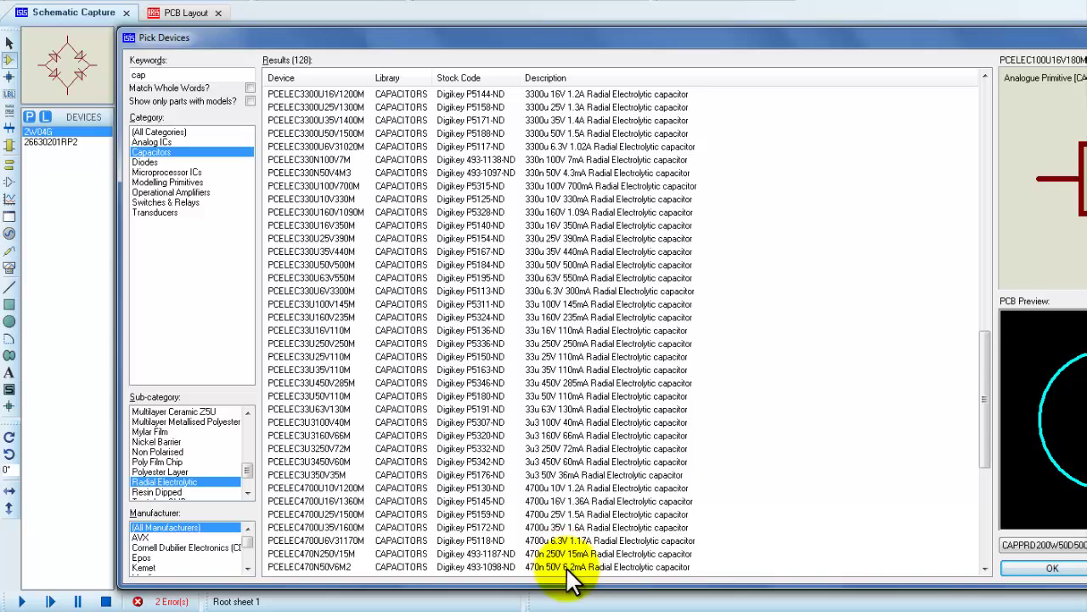
scroll(566, 566, "down", 3)
left_click(646, 514)
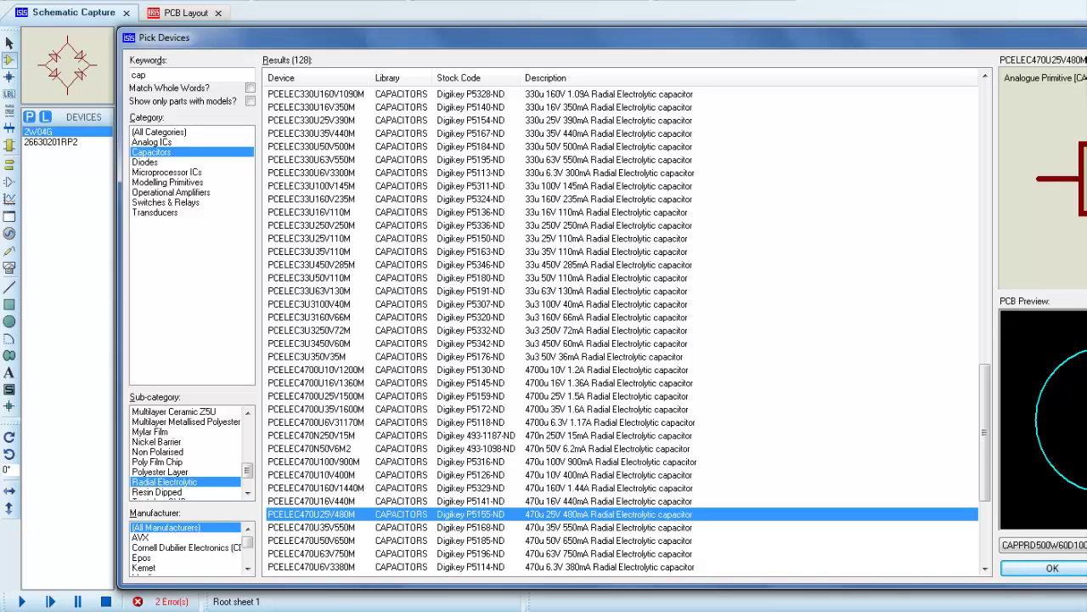
left_click(1067, 570)
Step: Place one PCELEC470U25V480M capacitor just below the origin marker and rotate it so its pins run vertically
left_click(921, 275)
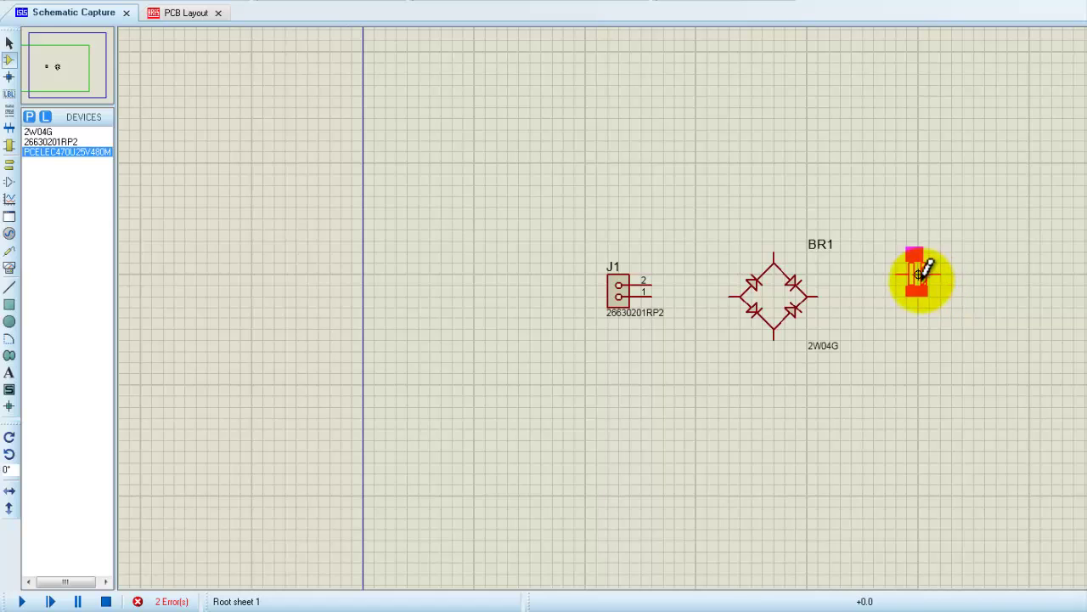
left_click(921, 294)
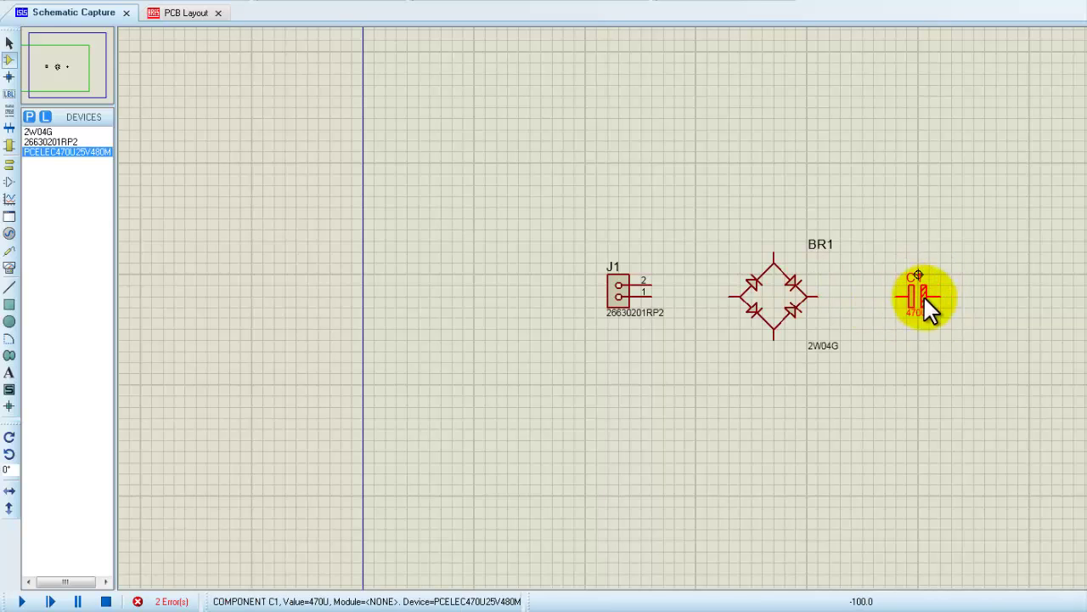
right_click(925, 297)
left_click(1011, 257)
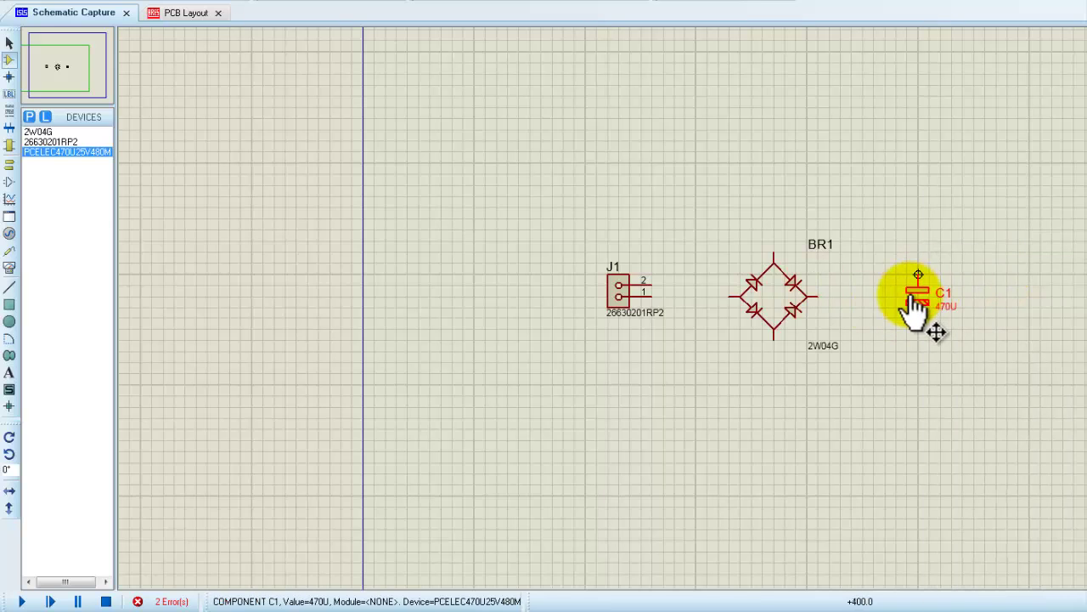
Step: Move C1 about five grid squares towards the bridge rectifier, and BR1 about three grid squares towards connector J1
mouse_move(863, 302)
left_mouse_down()
mouse_move(889, 311)
mouse_move(875, 299)
left_mouse_up()
left_click(745, 338)
left_click_drag(773, 301, 751, 293)
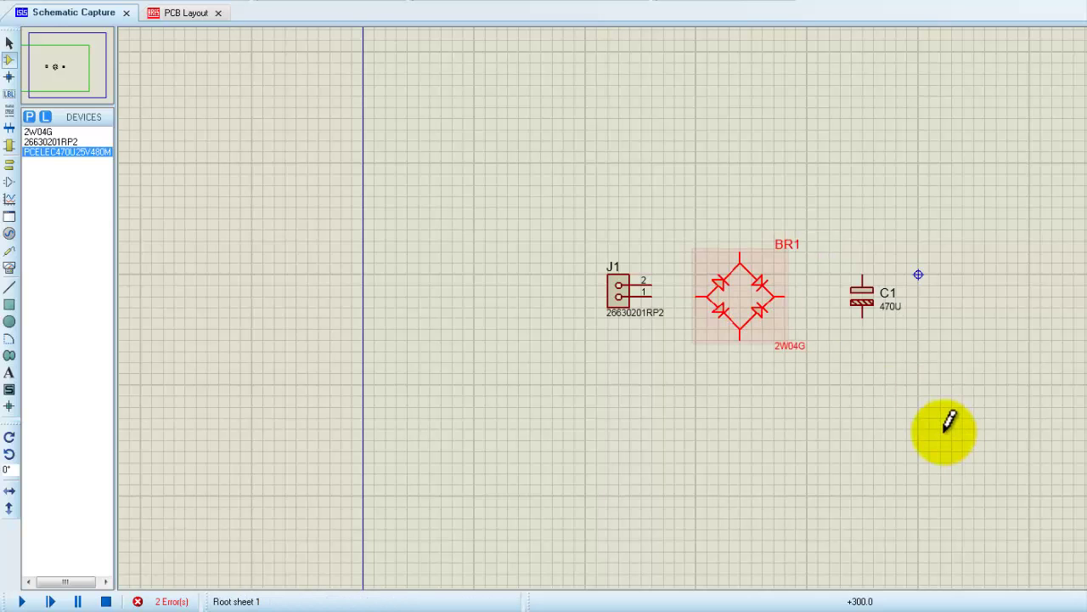
Step: Check the reference schematic, search the device library for "7805" and place the 5V 1A regulator 7805 about 11 grid squares right of the origin
scroll(914, 400, "down", 1)
scroll(680, 304, "up", 1)
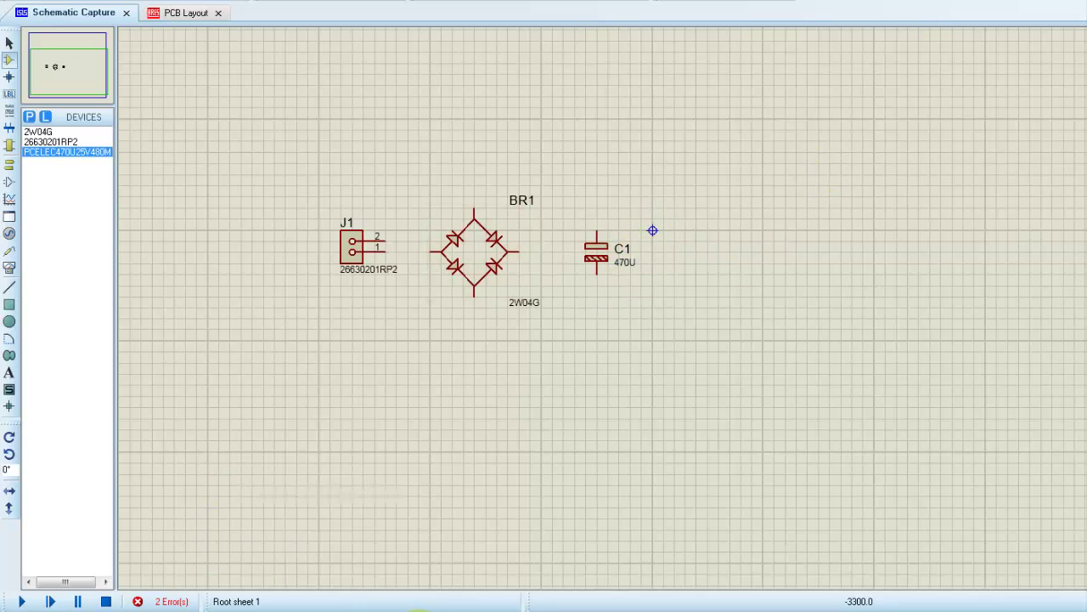
mouse_move(404, 608)
left_click(512, 560)
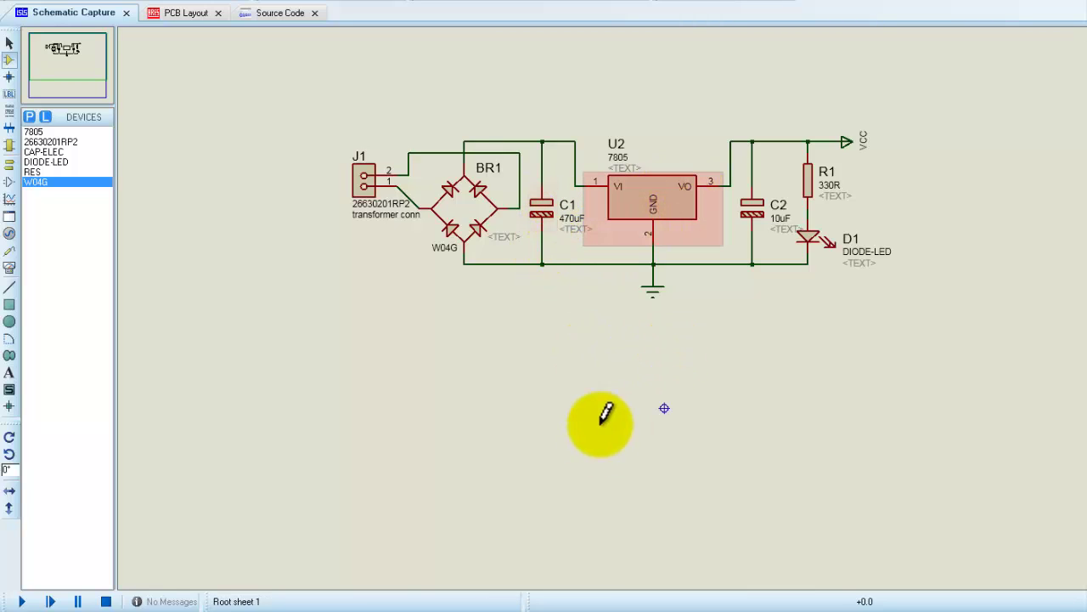
mouse_move(419, 603)
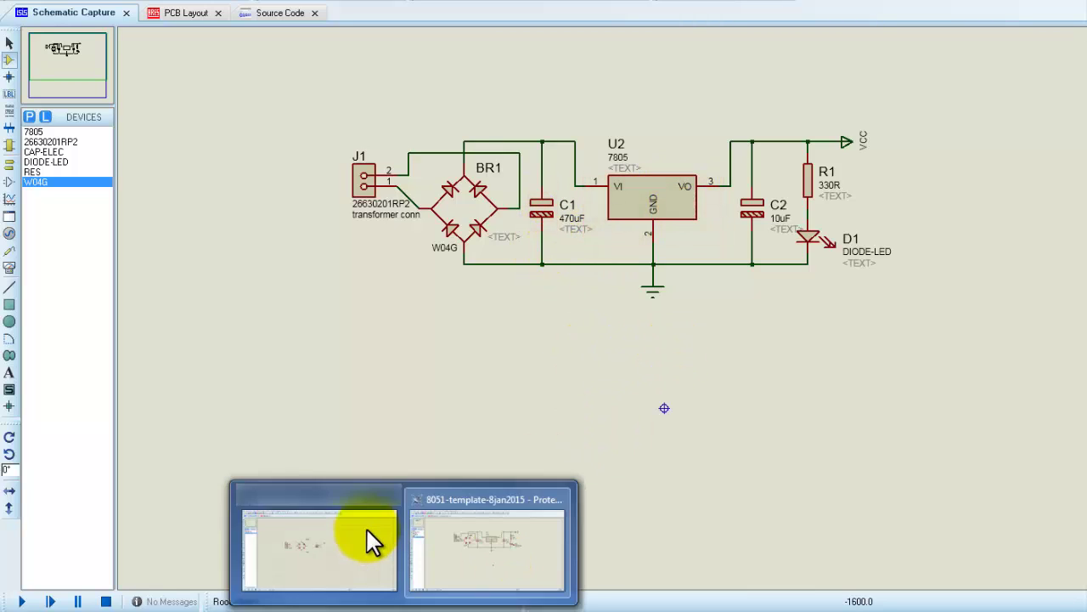
left_click(367, 529)
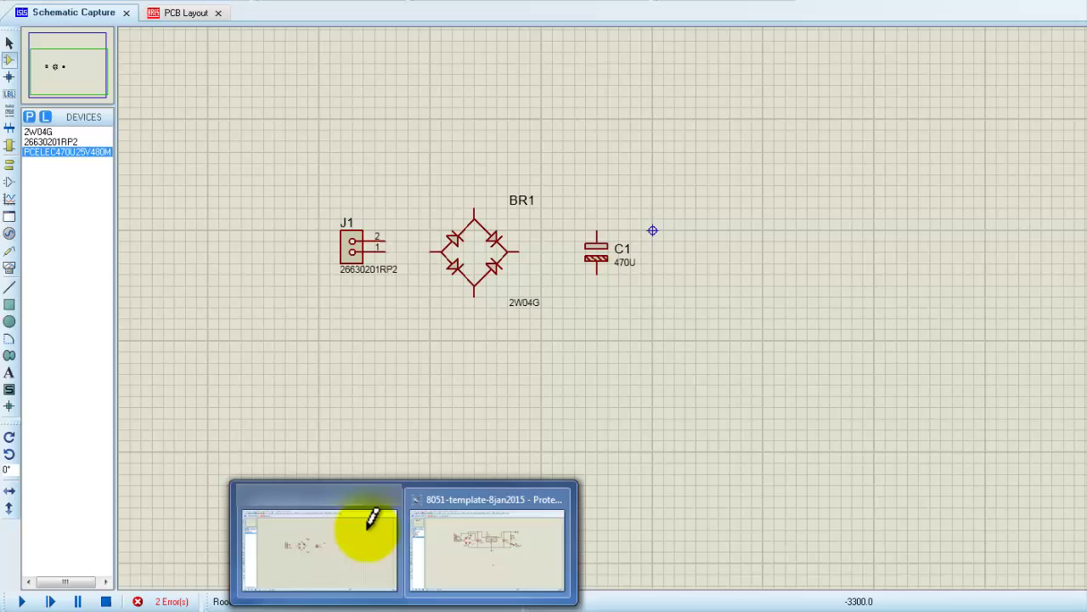
left_click(29, 117)
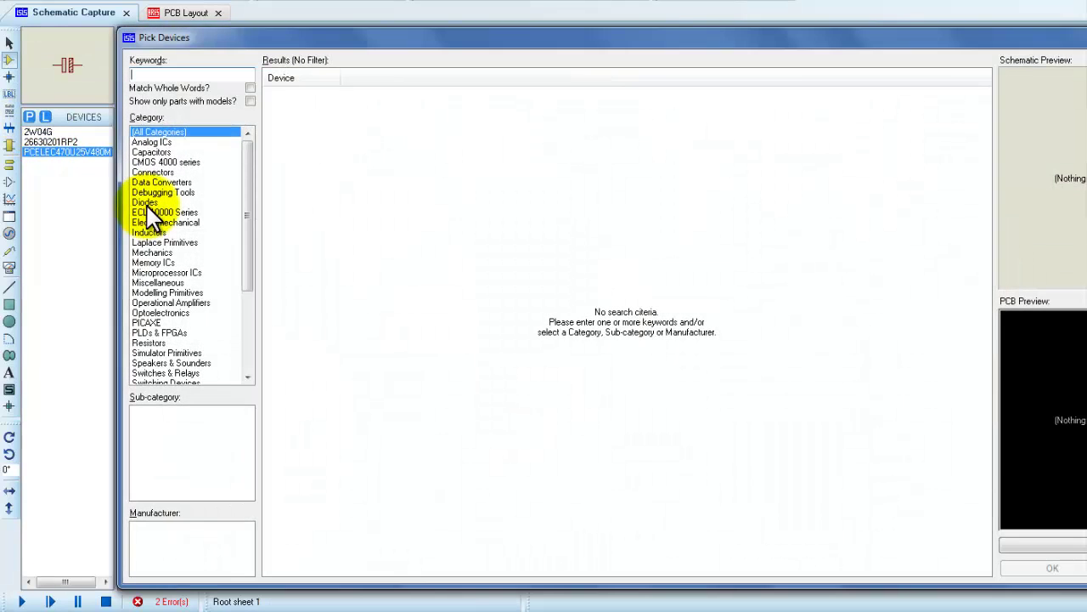
type("780")
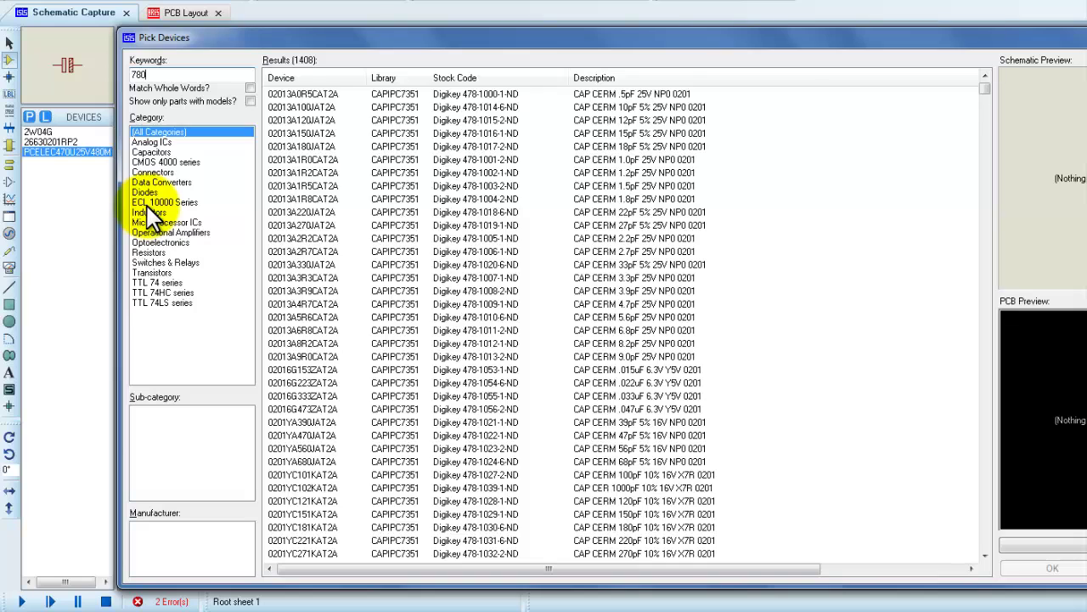
type("5")
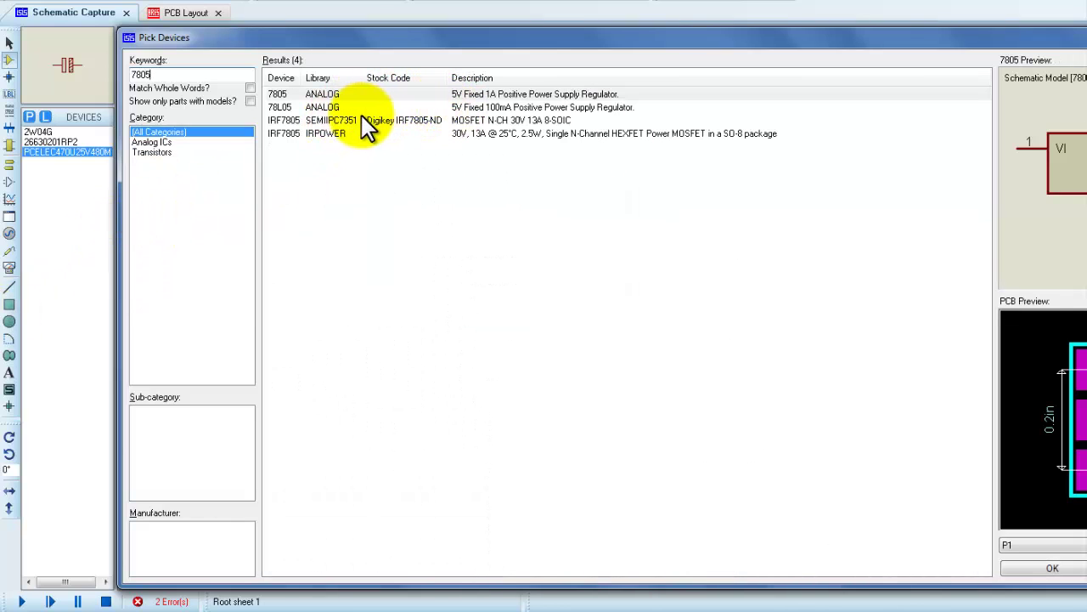
left_click(389, 94)
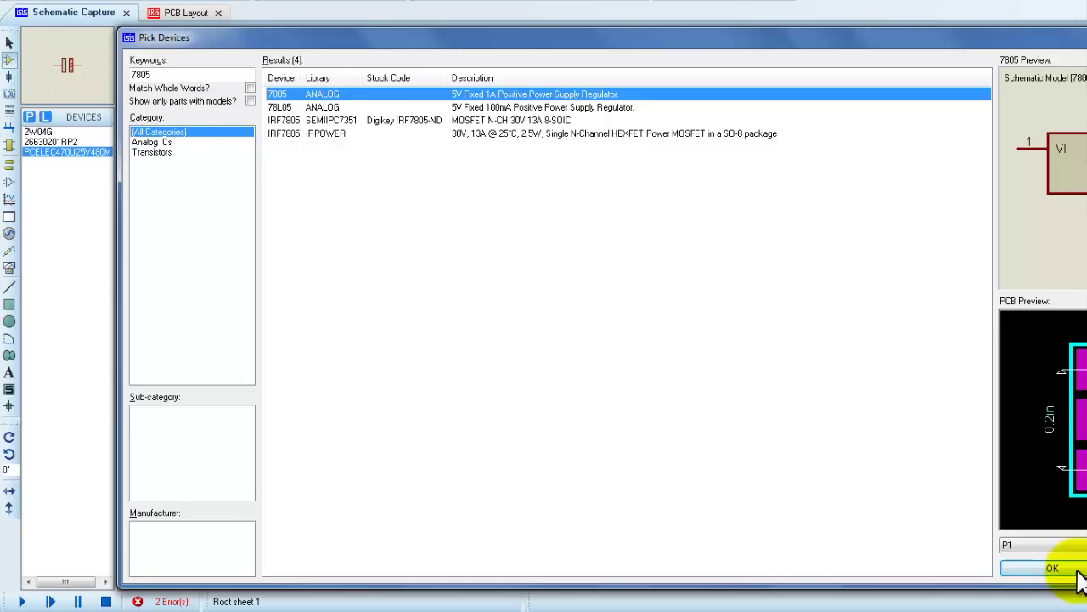
left_click(1052, 568)
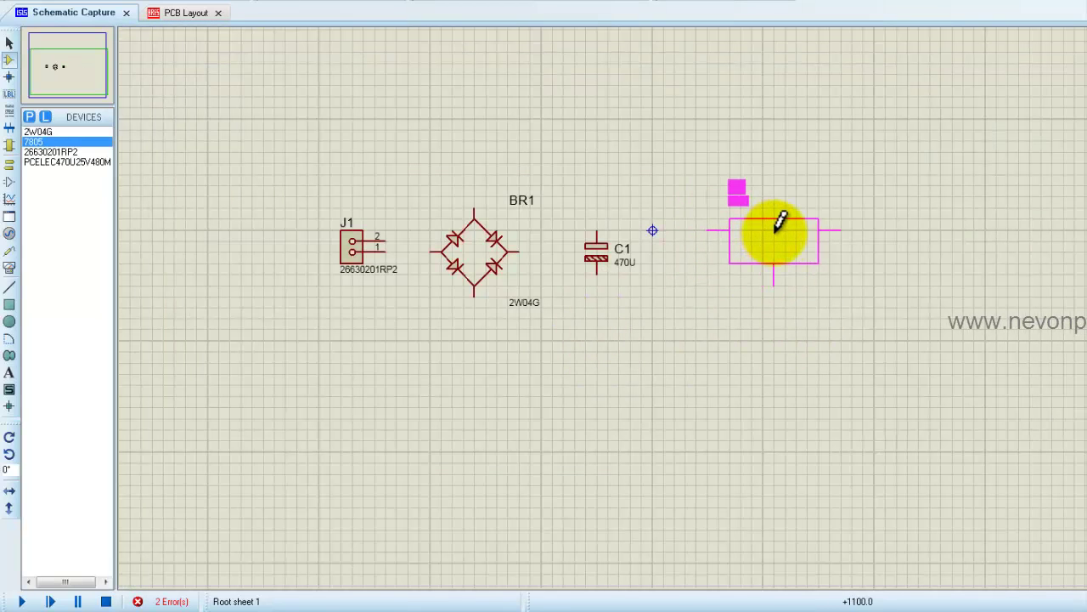
left_click(775, 227)
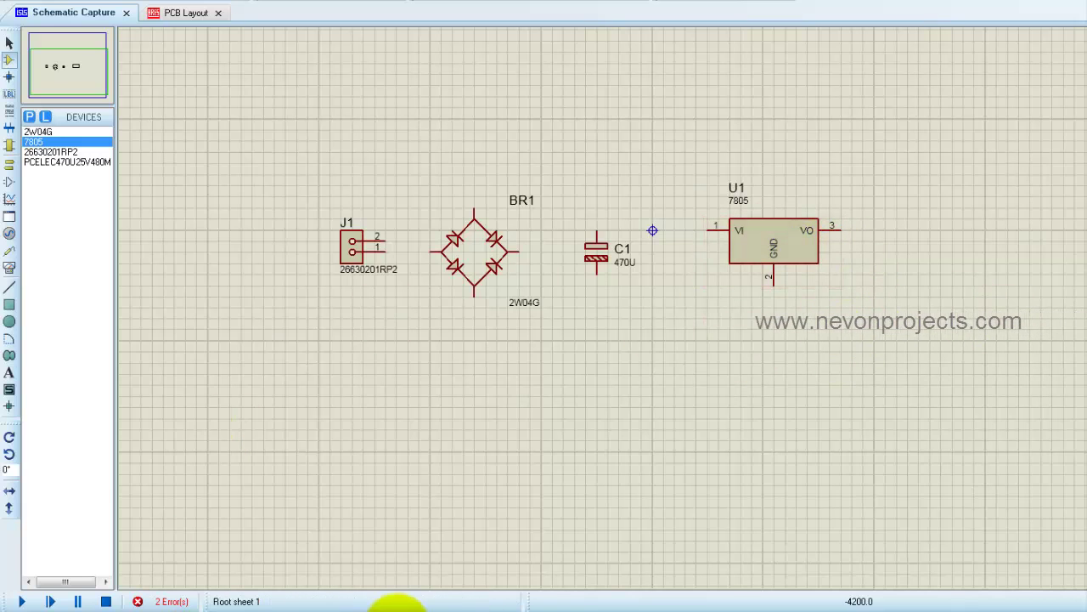
Step: Check the reference schematic, search "cap" under Capacitors, Radial Electrolytic, and add the 10u 16V 30mA capacitor PCELEC10U16V30M to the device list
left_click(526, 552)
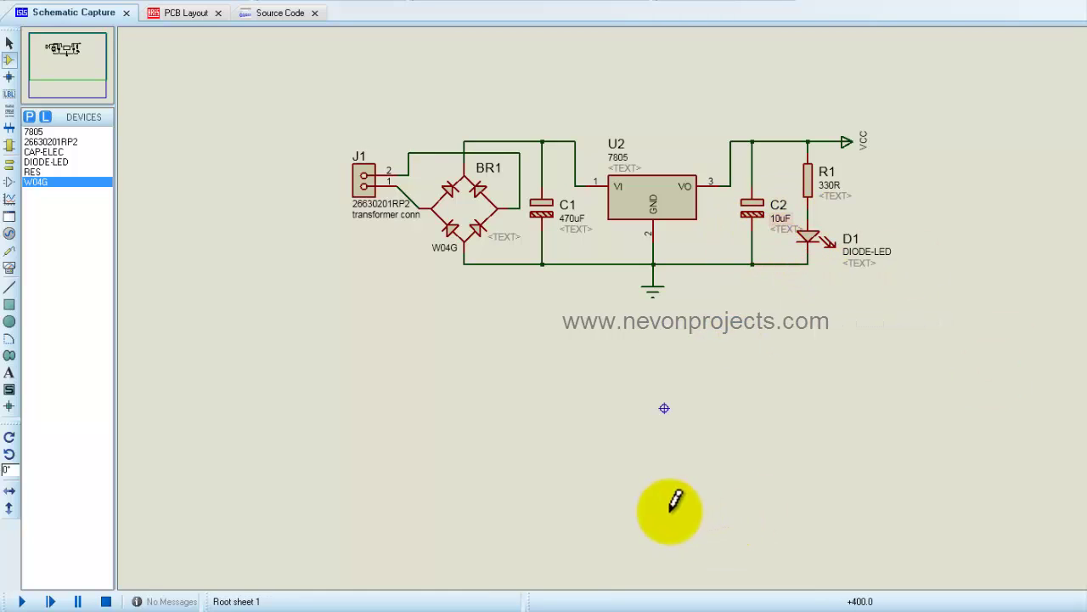
mouse_move(388, 595)
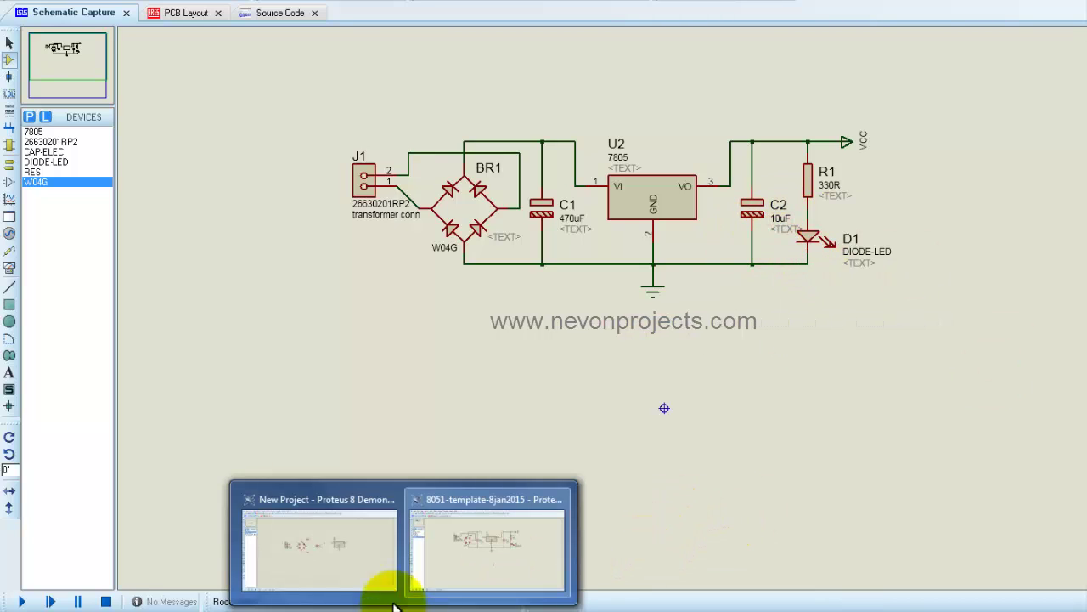
left_click(384, 508)
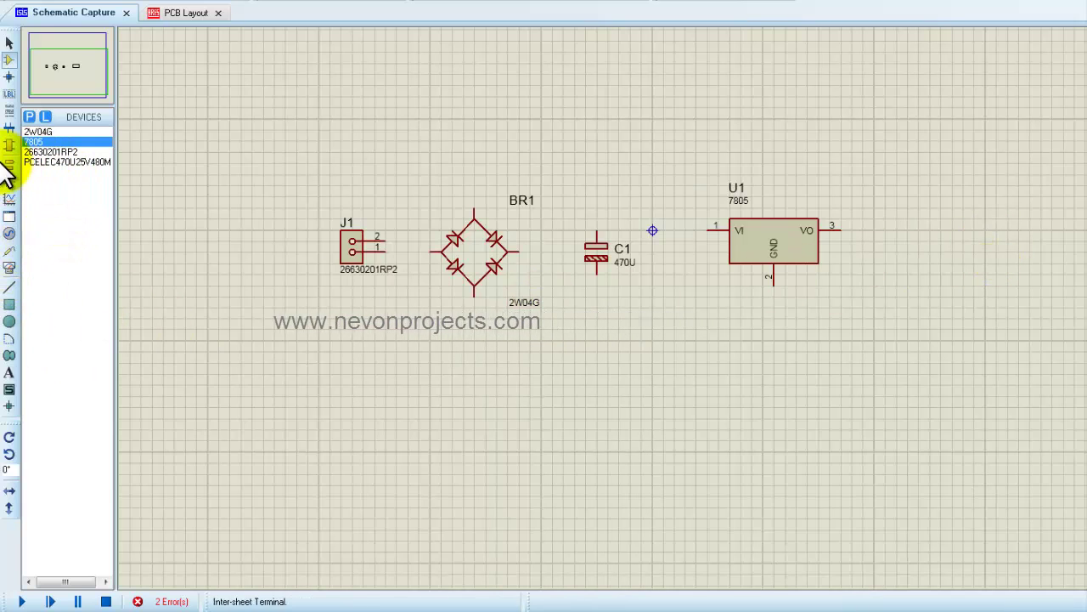
left_click(29, 117)
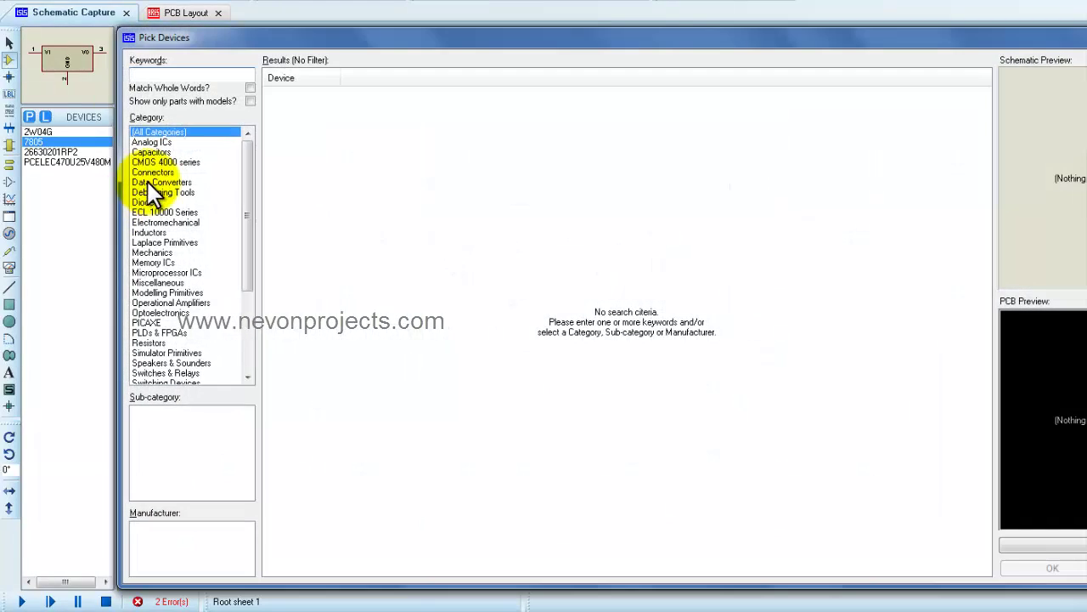
type("10")
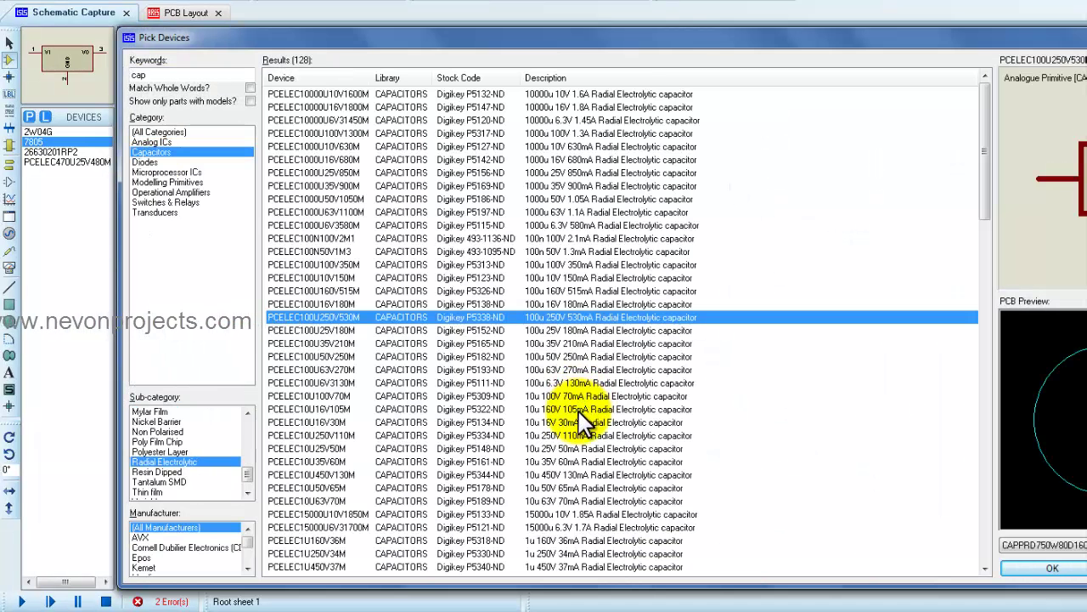
left_click(571, 422)
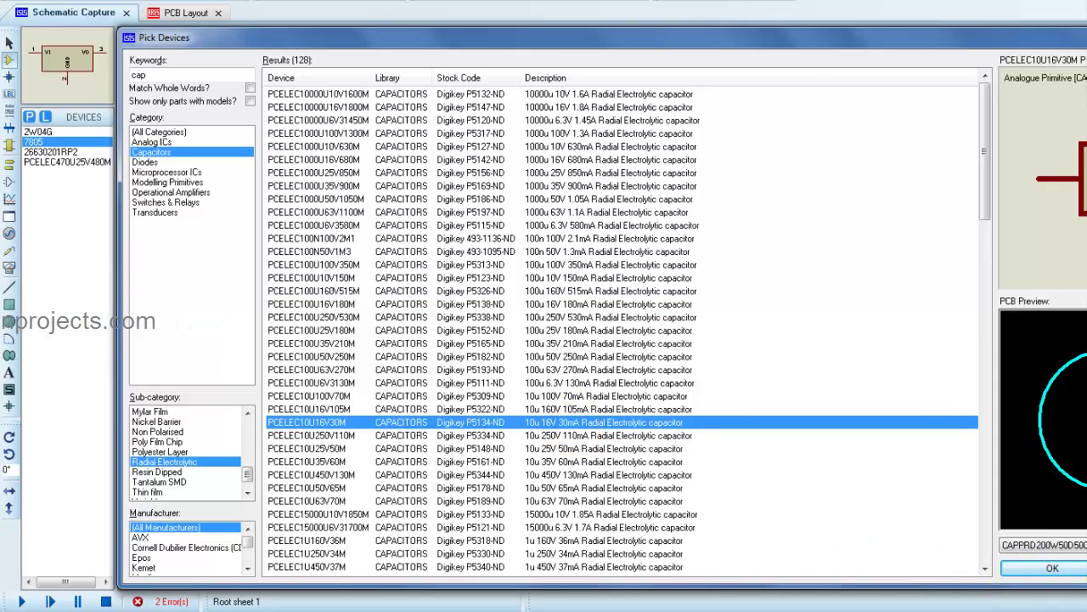
left_click(1072, 572)
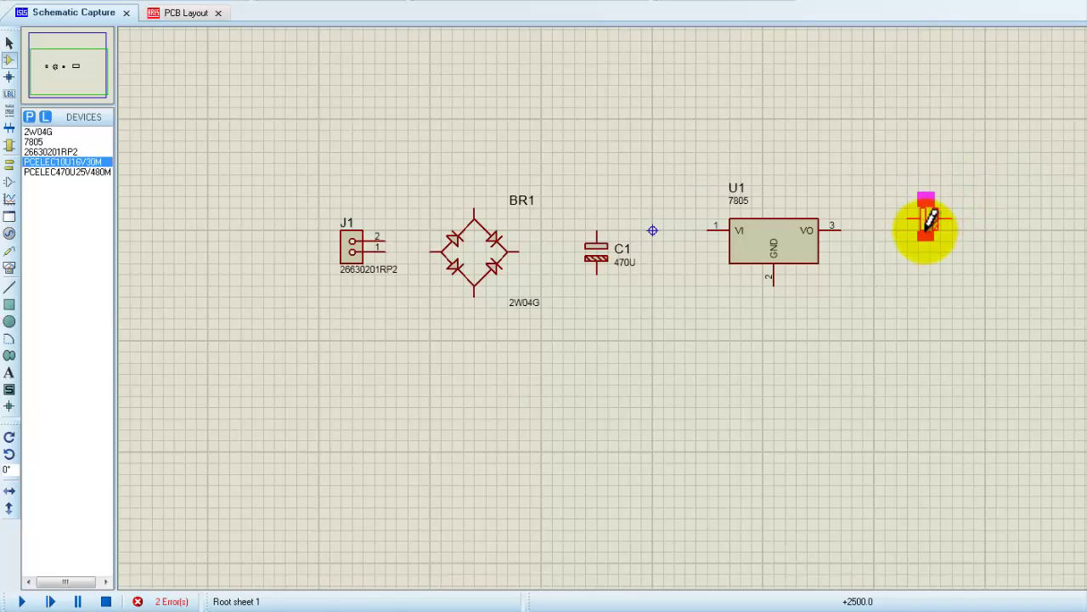
Step: Place PCELEC10U16V30M about 25 grid squares right of the origin, rotate it so its pins run vertically, and align it with C1
left_click(930, 230)
right_click(928, 236)
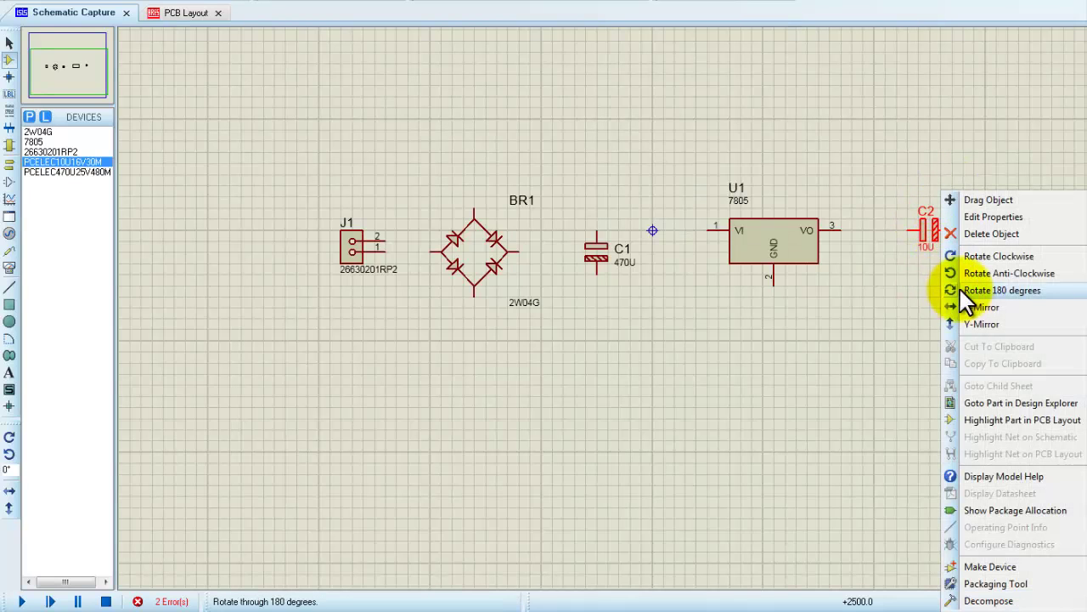
left_click(978, 252)
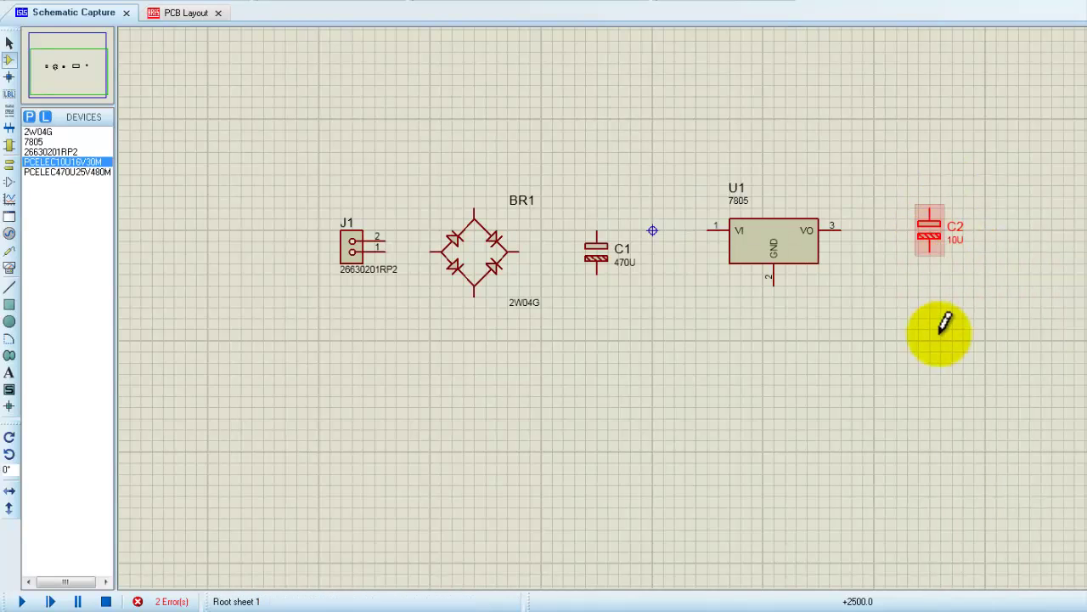
mouse_move(922, 263)
left_mouse_down()
mouse_move(945, 251)
mouse_move(934, 276)
left_mouse_up()
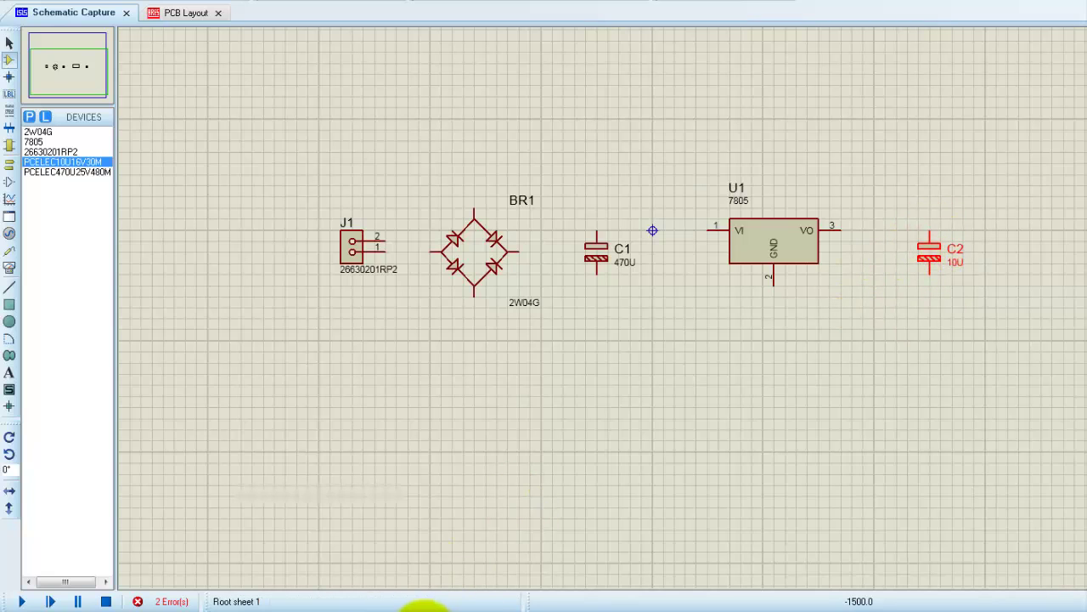
Step: Check the reference schematic, search the device library for "res" and add the generic resistor RES to the device list
left_click(493, 578)
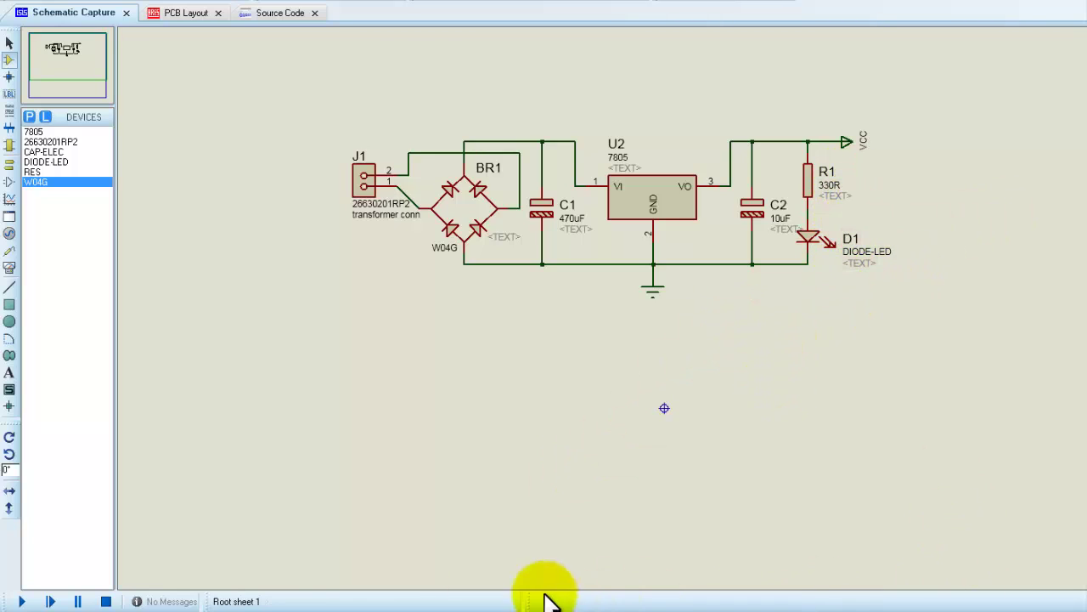
mouse_move(413, 605)
left_click(366, 561)
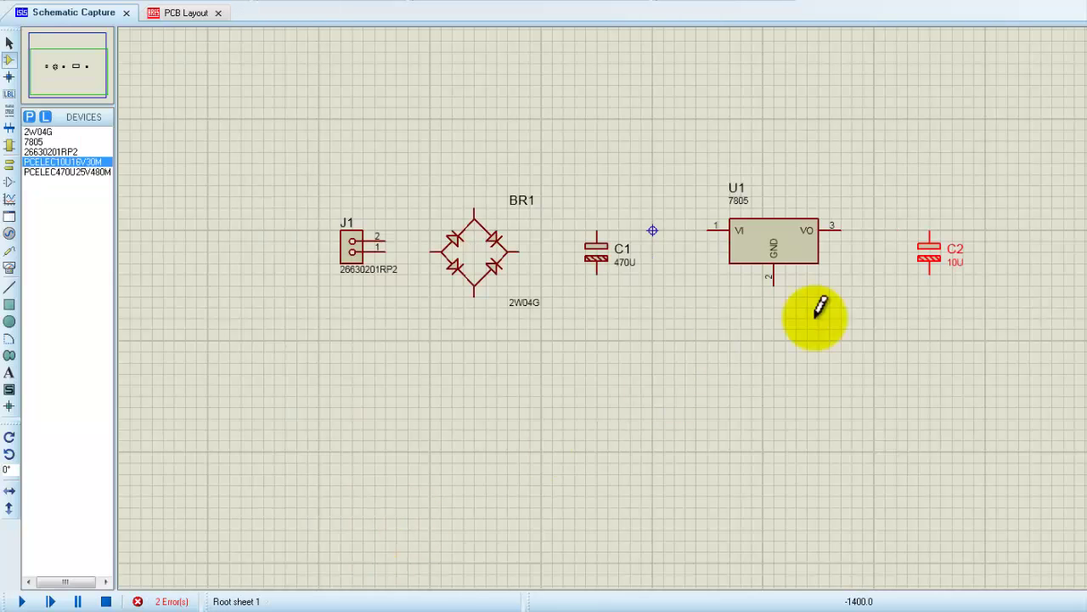
left_click(29, 117)
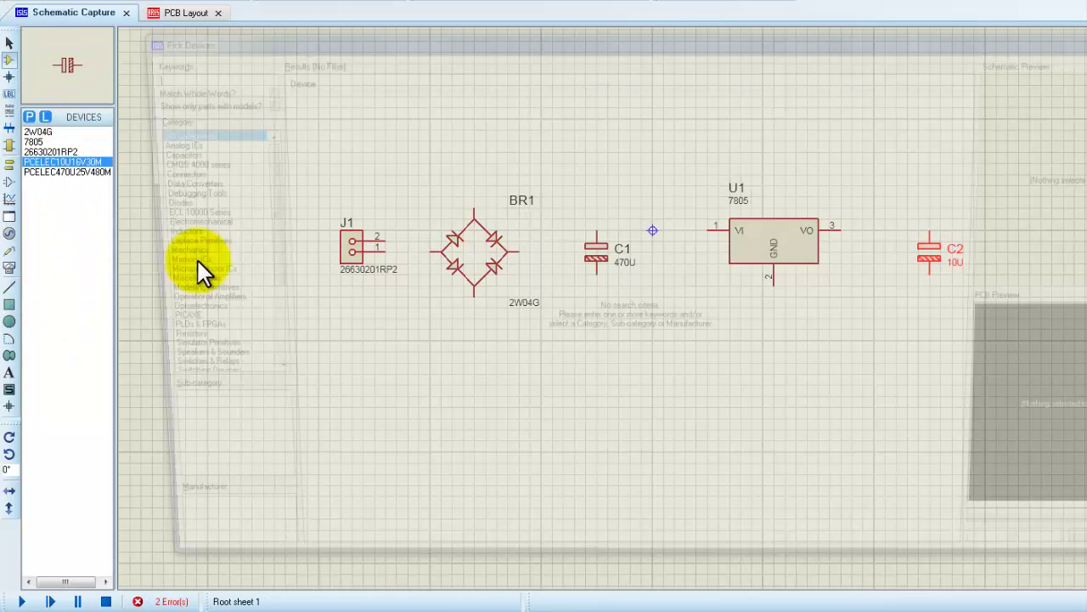
type("res")
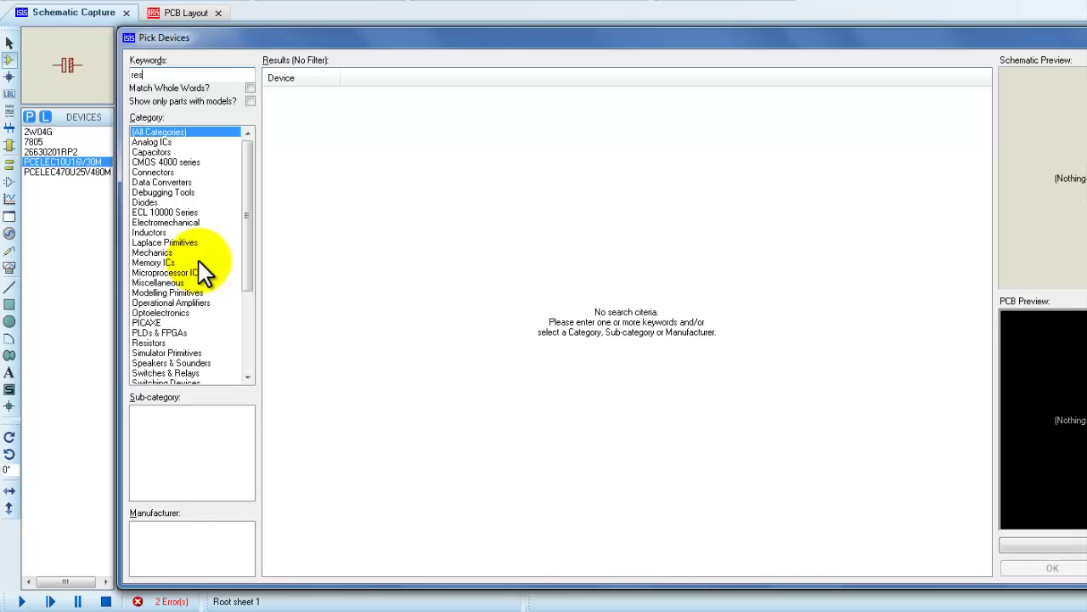
left_click(407, 96)
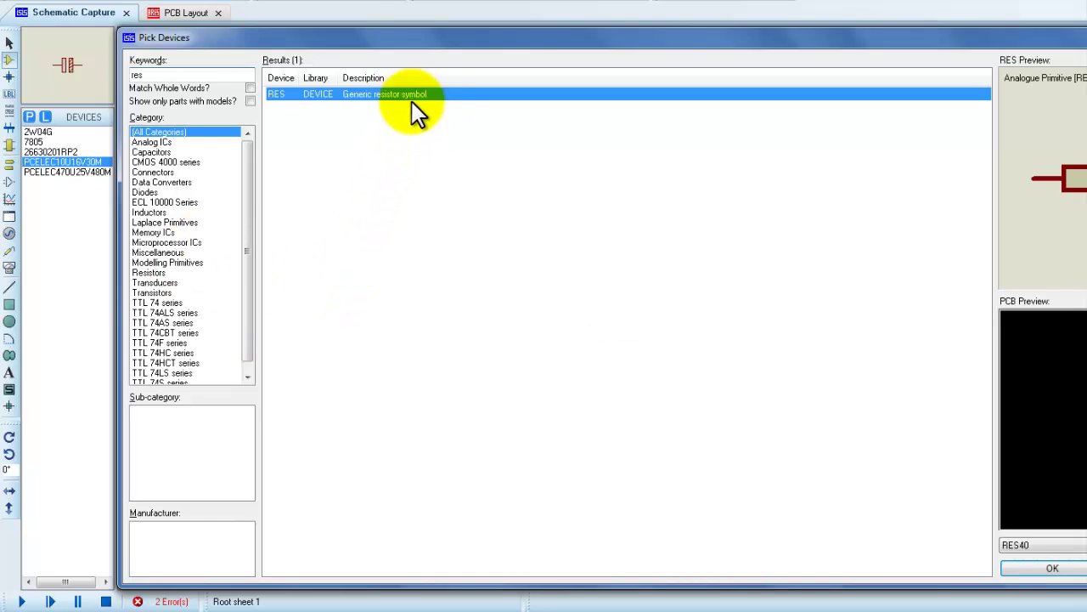
left_click(1052, 568)
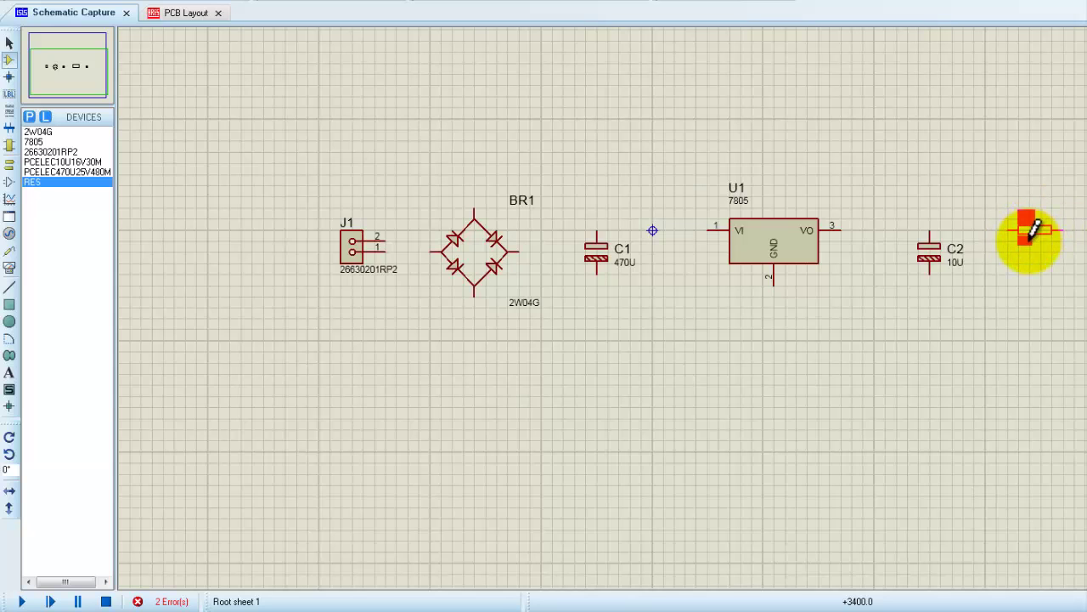
Step: Place resistor RES beyond C2, rotate it to vertical, and move it to about eight grid squares right of C2
left_click(1030, 240)
right_click(1029, 234)
key("Escape")
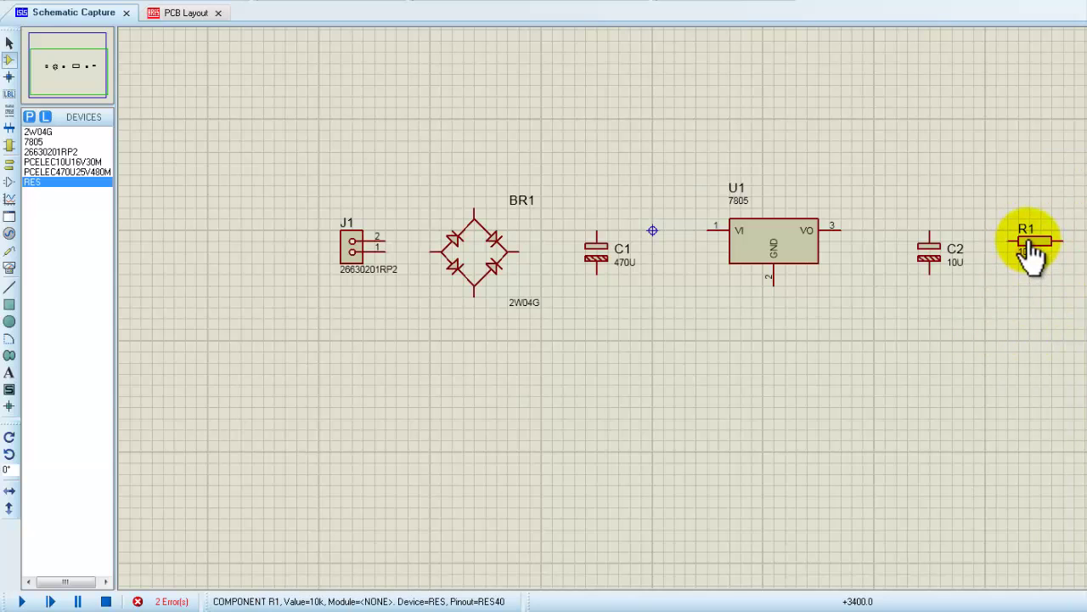
right_click(1030, 238)
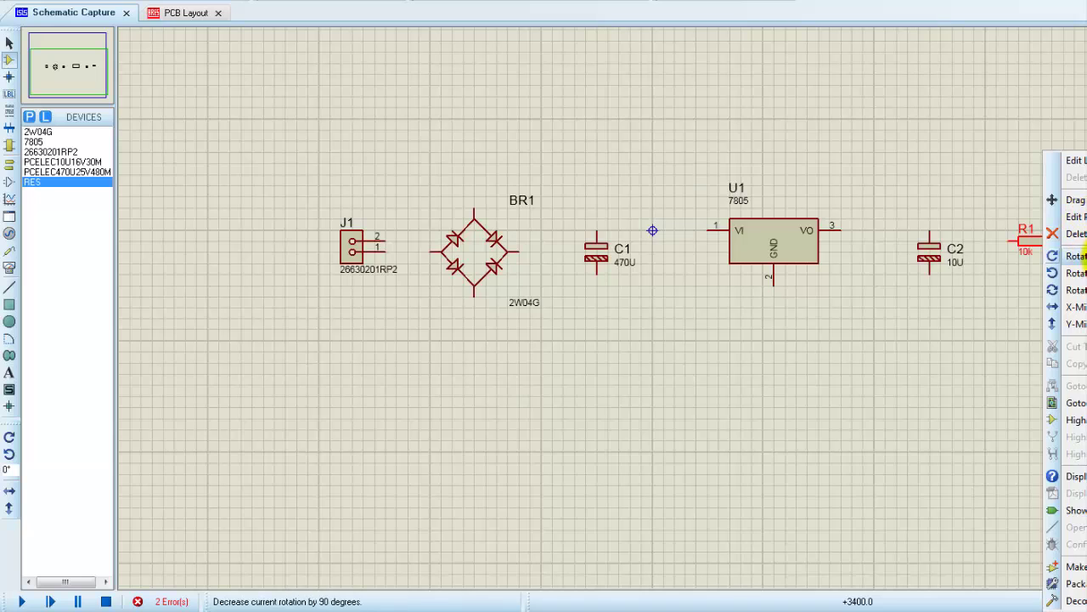
left_click(1076, 255)
left_click_drag(1036, 265, 1010, 289)
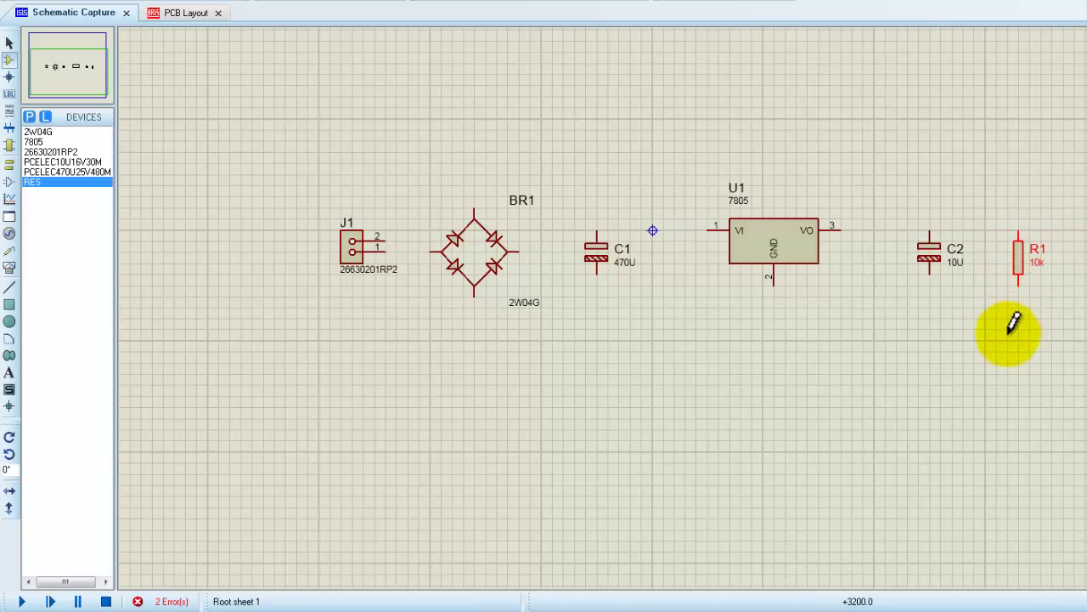
Step: Search the device library for "red led", pick the animated red LED model LED-RED and place it directly below R1
left_click(29, 118)
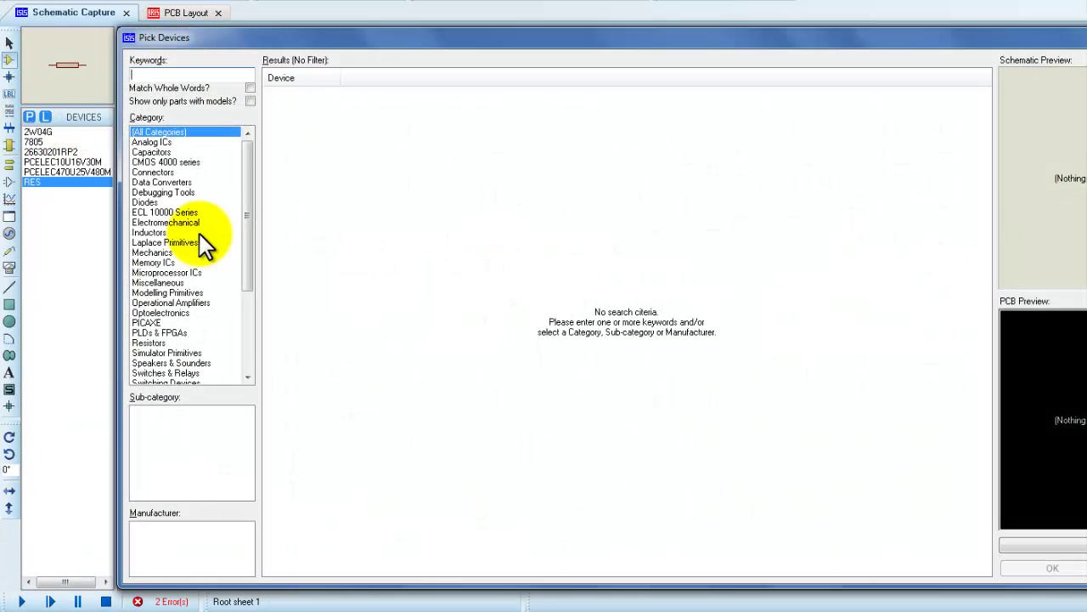
type("led")
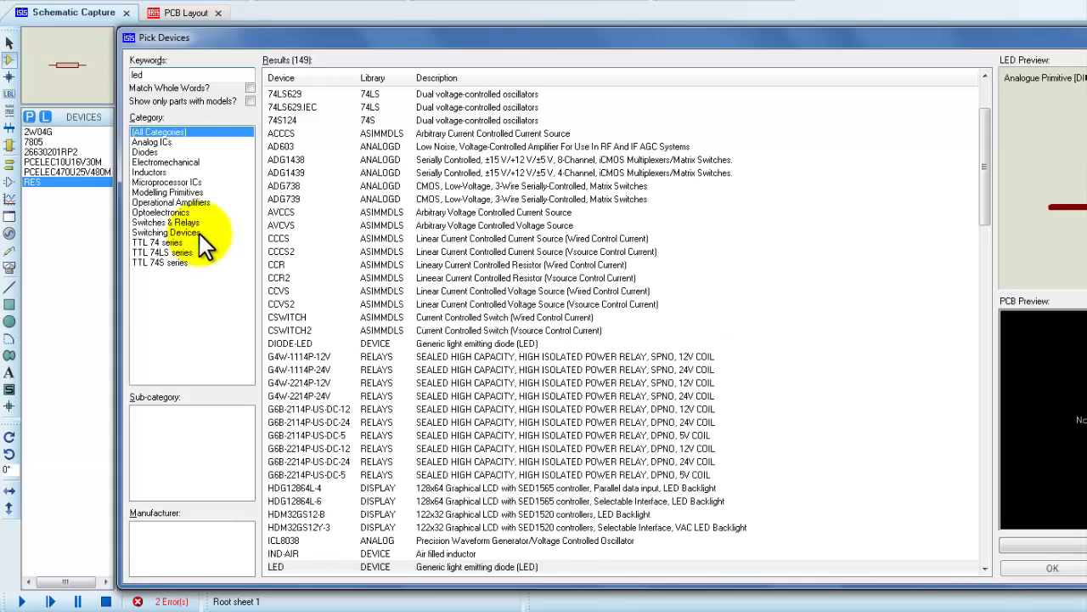
left_click(157, 153)
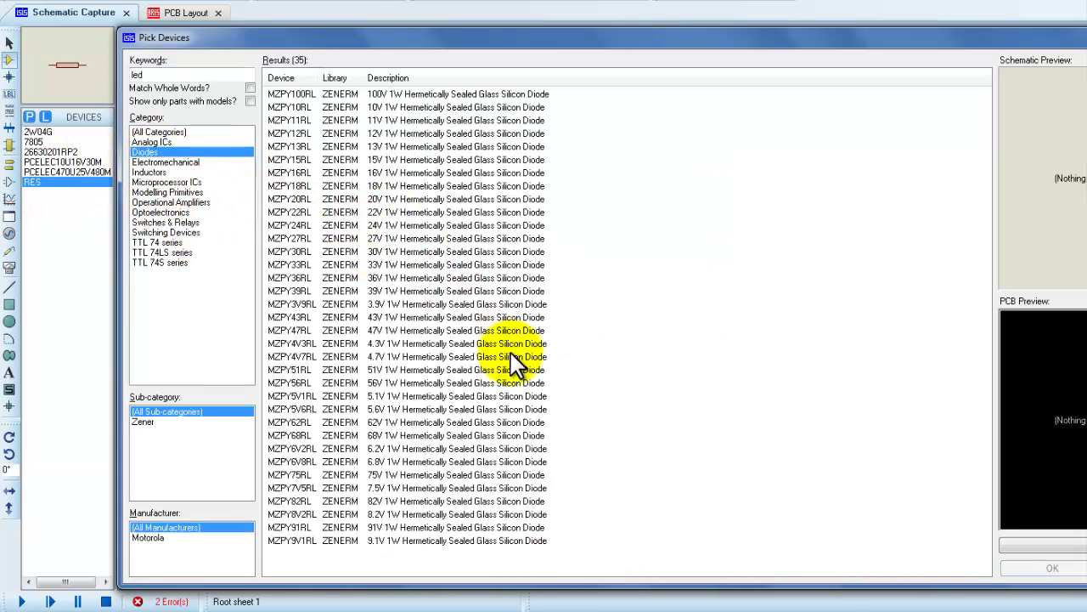
left_click(161, 73)
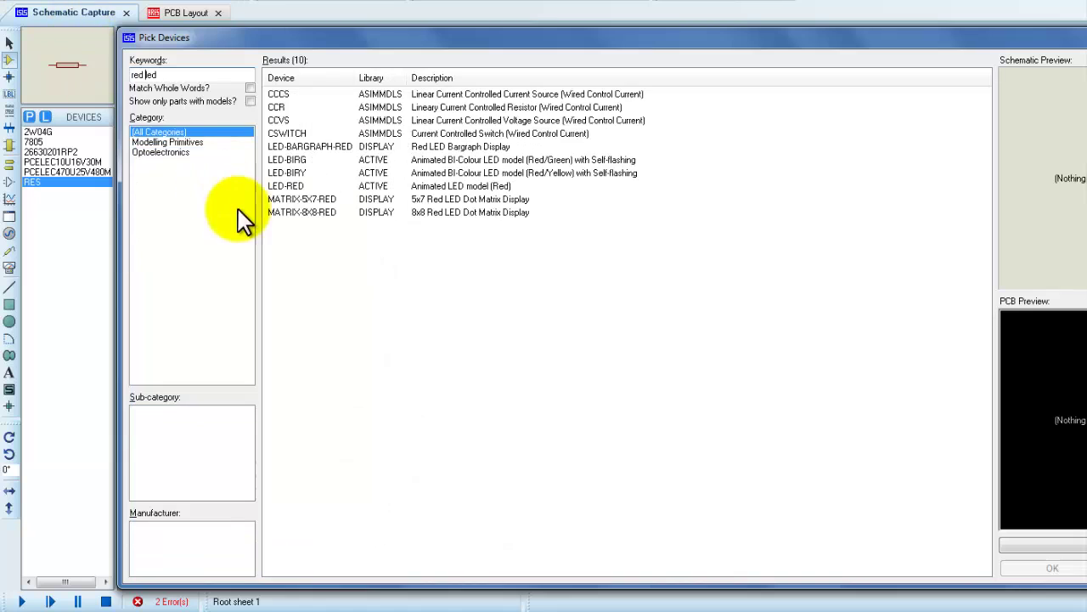
left_click(335, 186)
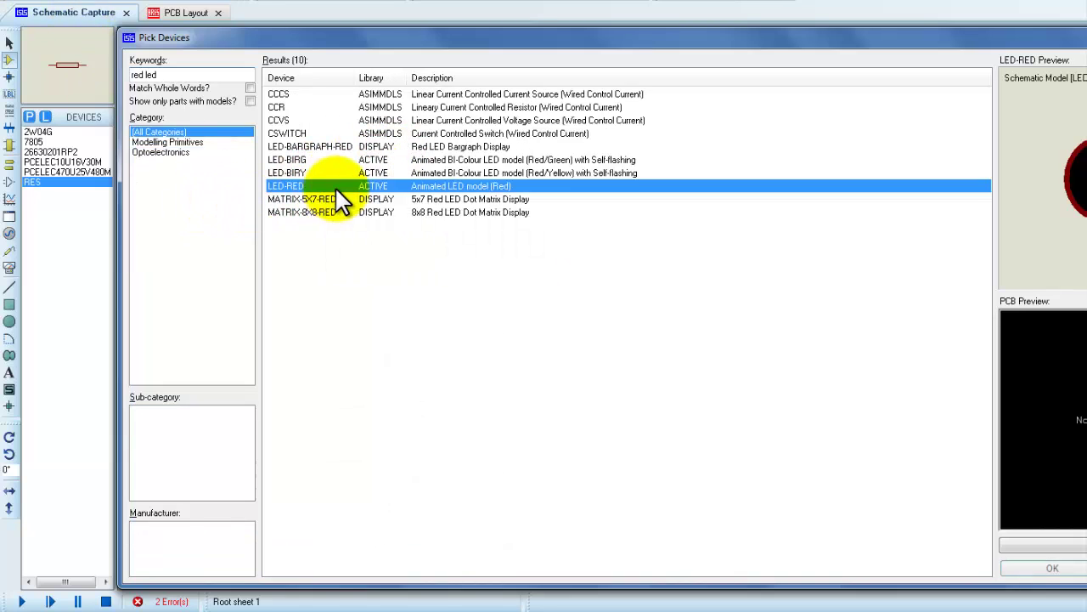
left_click(1041, 568)
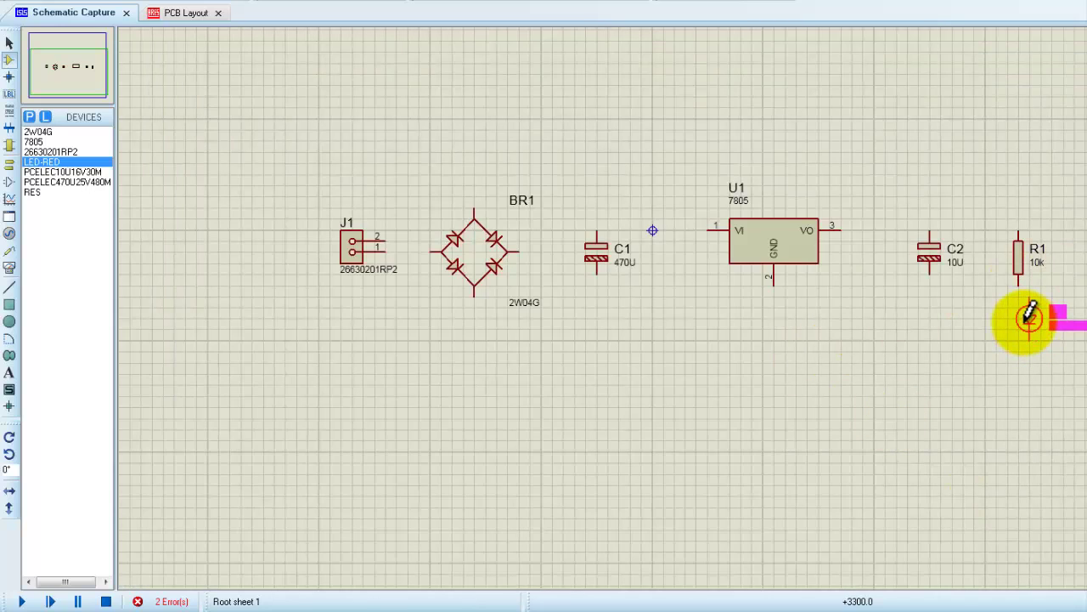
left_click(1021, 317)
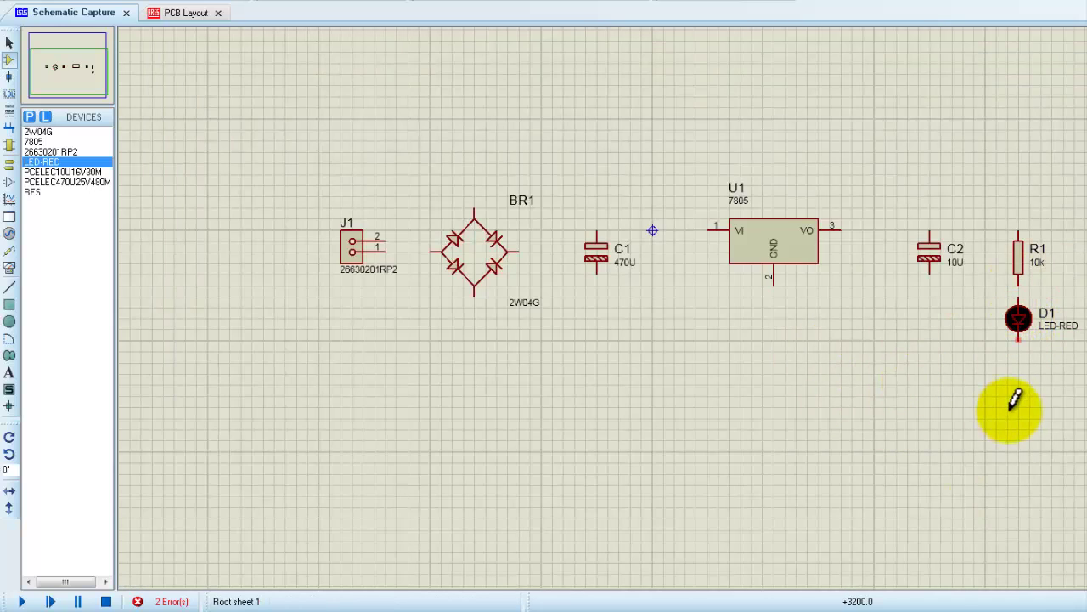
scroll(977, 322, "up", 1)
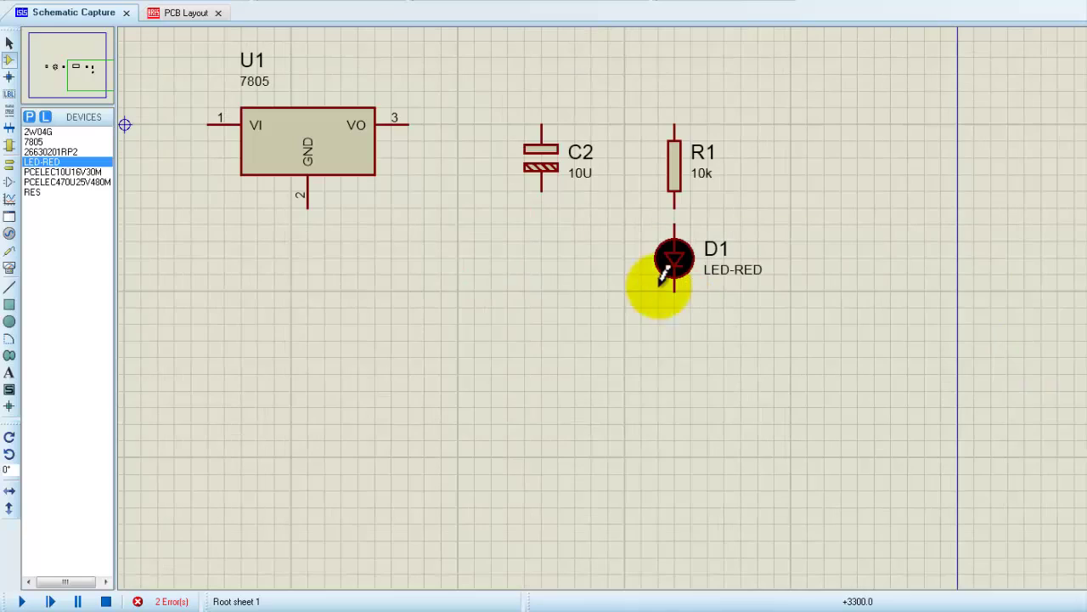
scroll(476, 280, "down", 2)
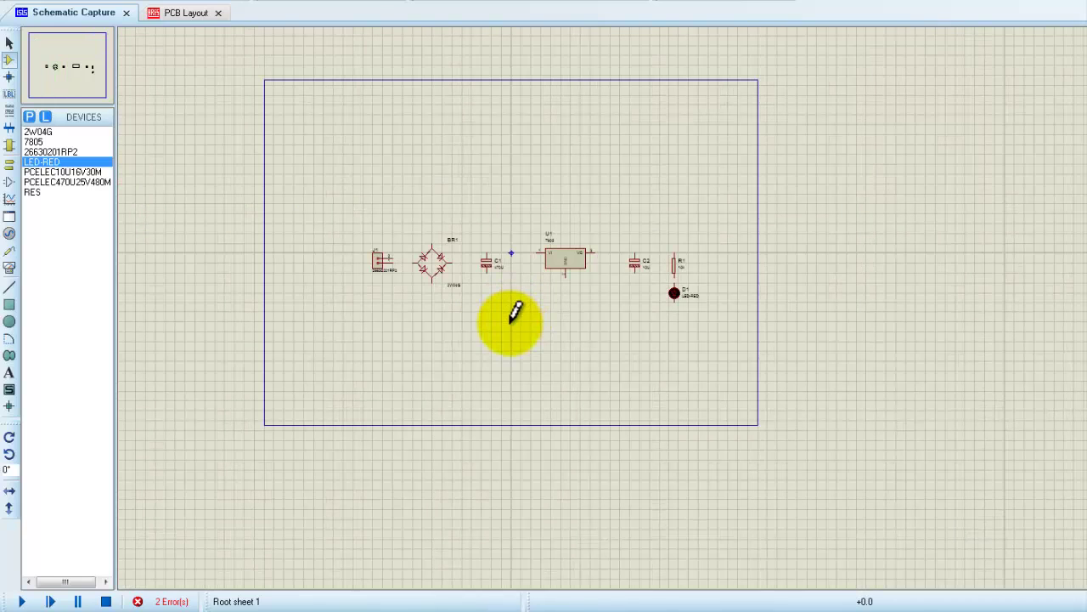
scroll(508, 316, "down", 1)
scroll(527, 309, "up", 1)
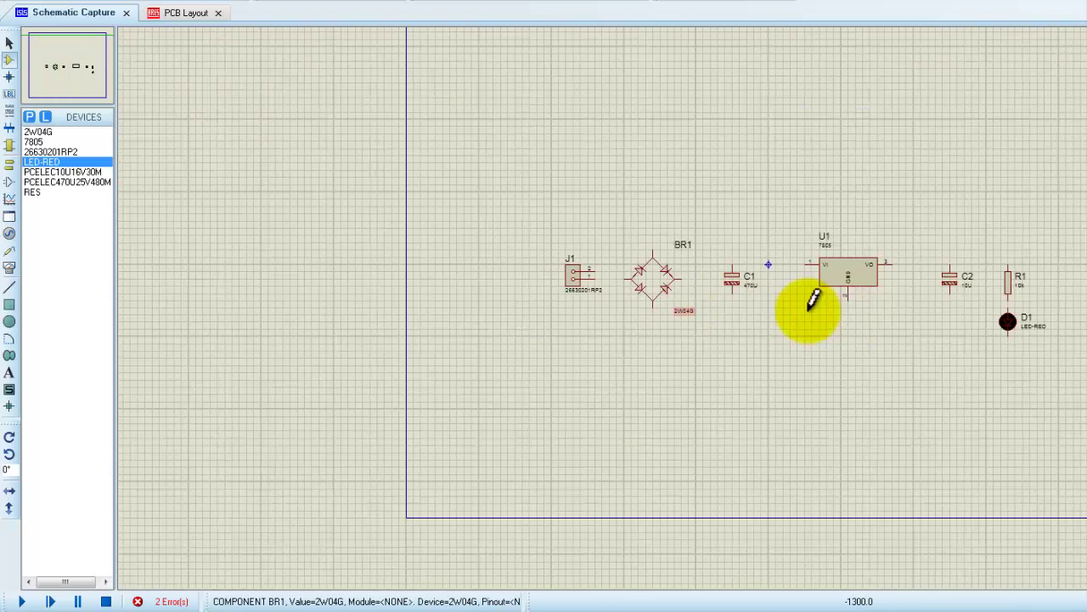
scroll(978, 304, "up", 1)
scroll(552, 316, "down", 1)
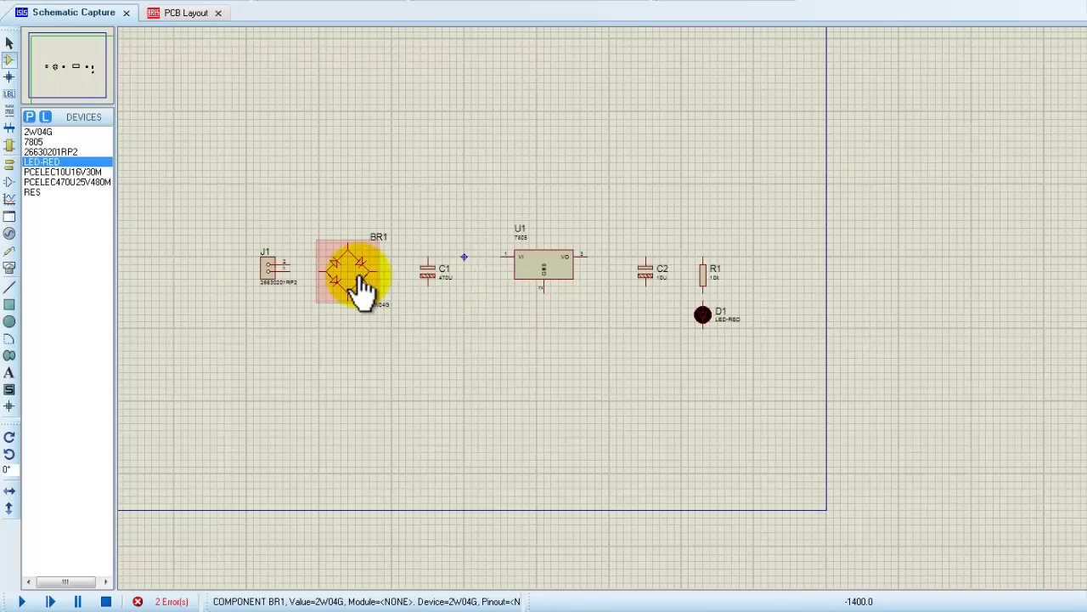
Step: Check the reference schematic, then wire J1 pin 1 to BR1's near side corner and pin 2 over the bridge to its far side corner
scroll(359, 286, "up", 1)
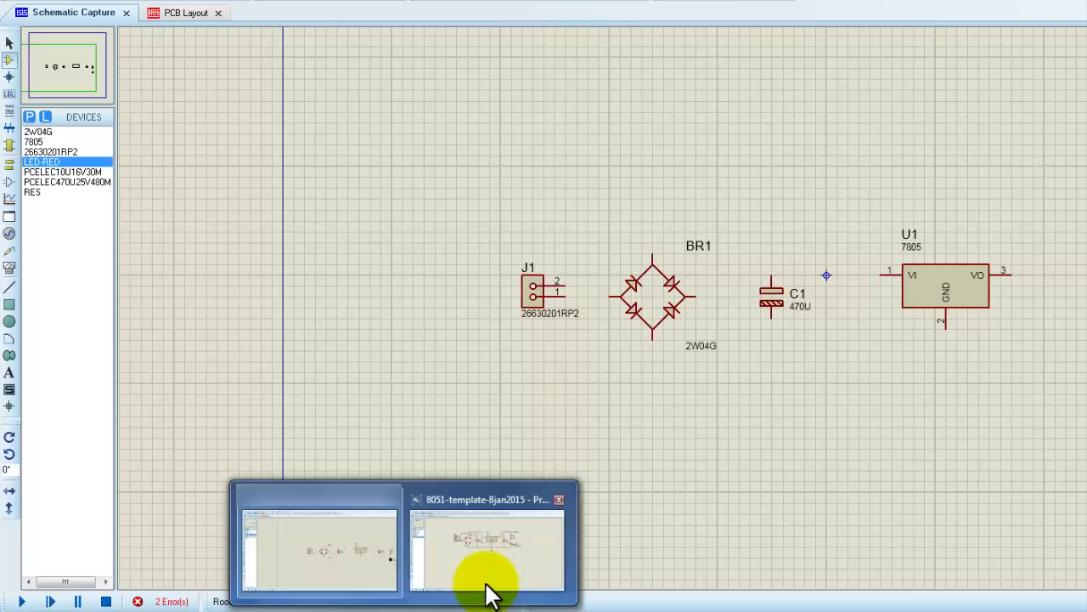
left_click(485, 578)
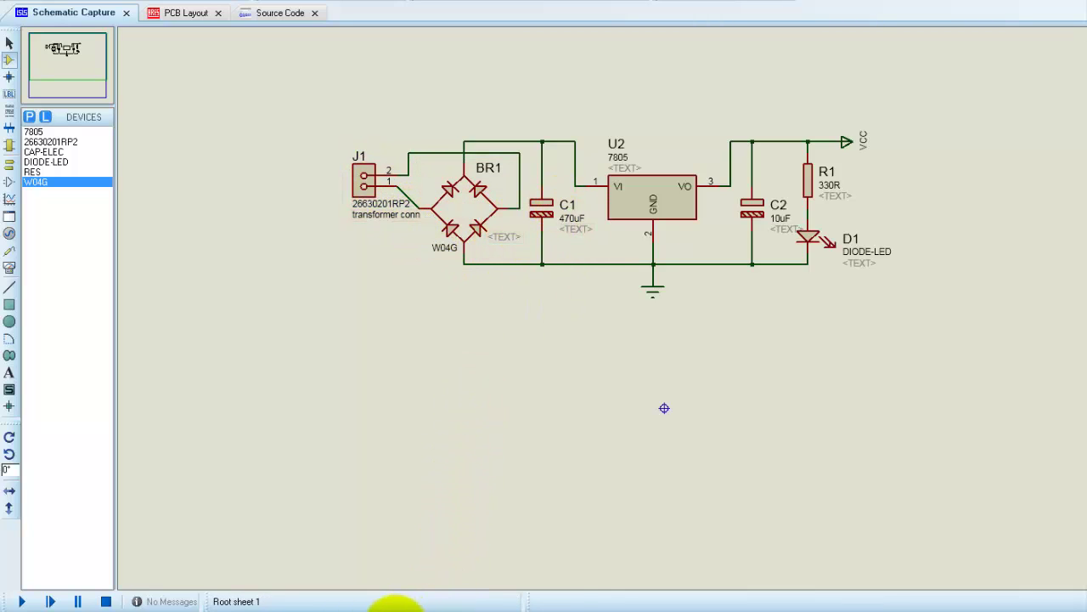
mouse_move(395, 605)
left_click(372, 568)
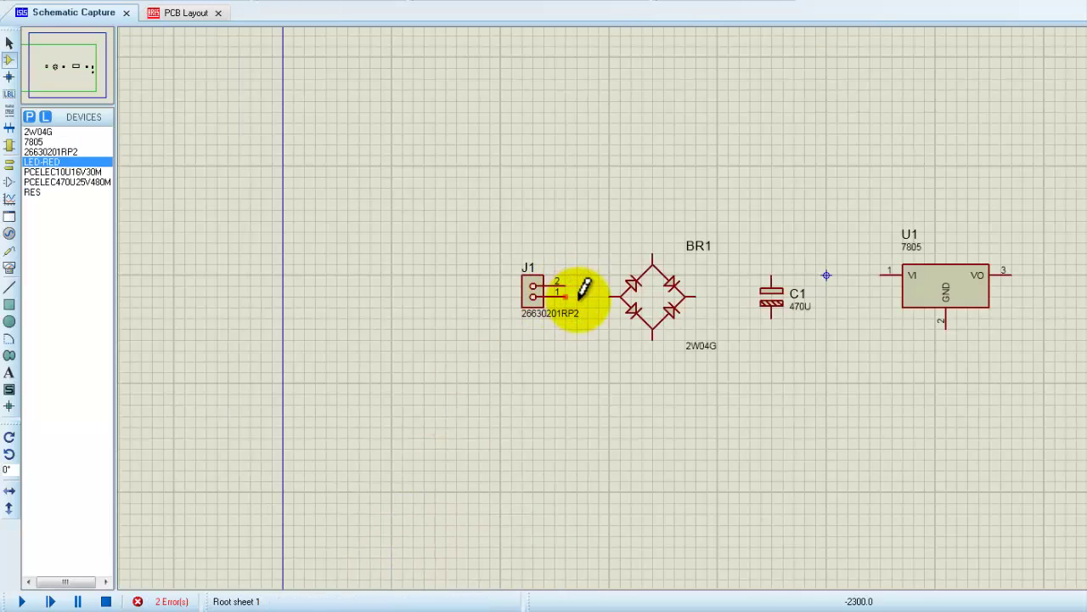
left_click(607, 299)
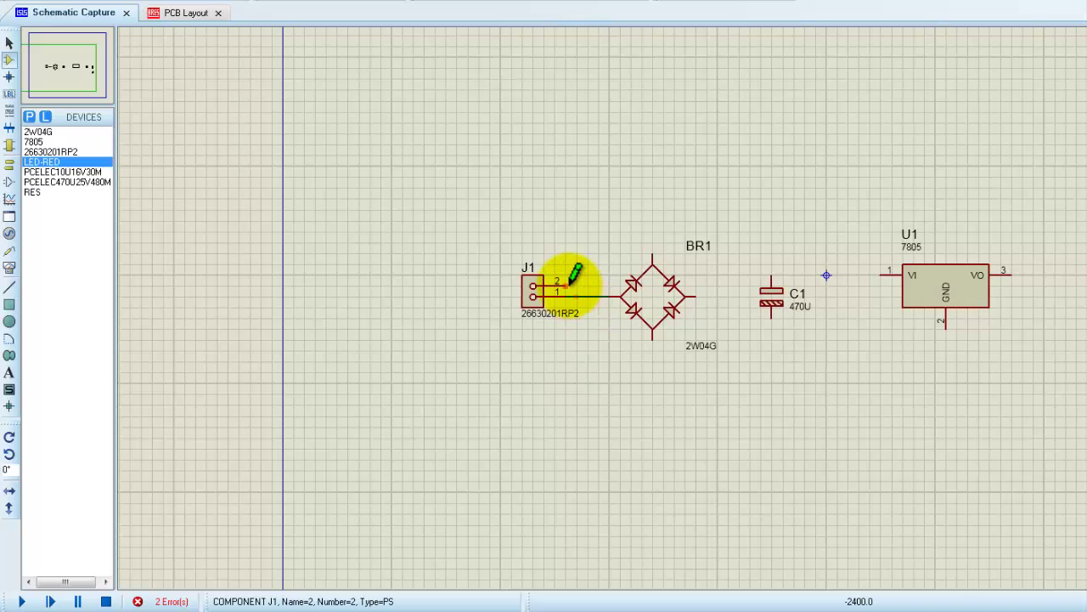
left_click(568, 283)
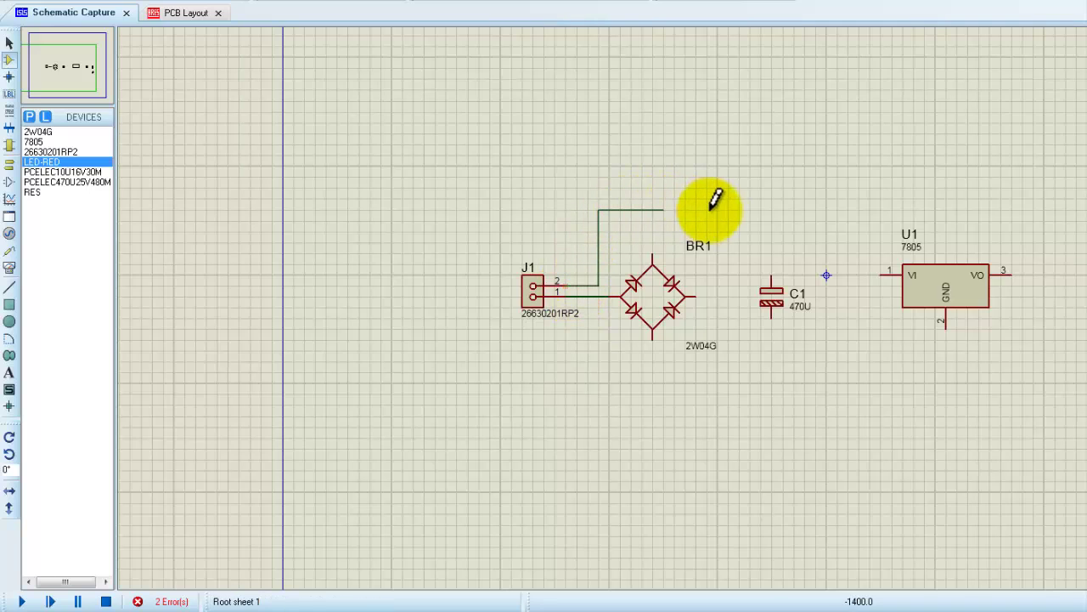
left_click(695, 295)
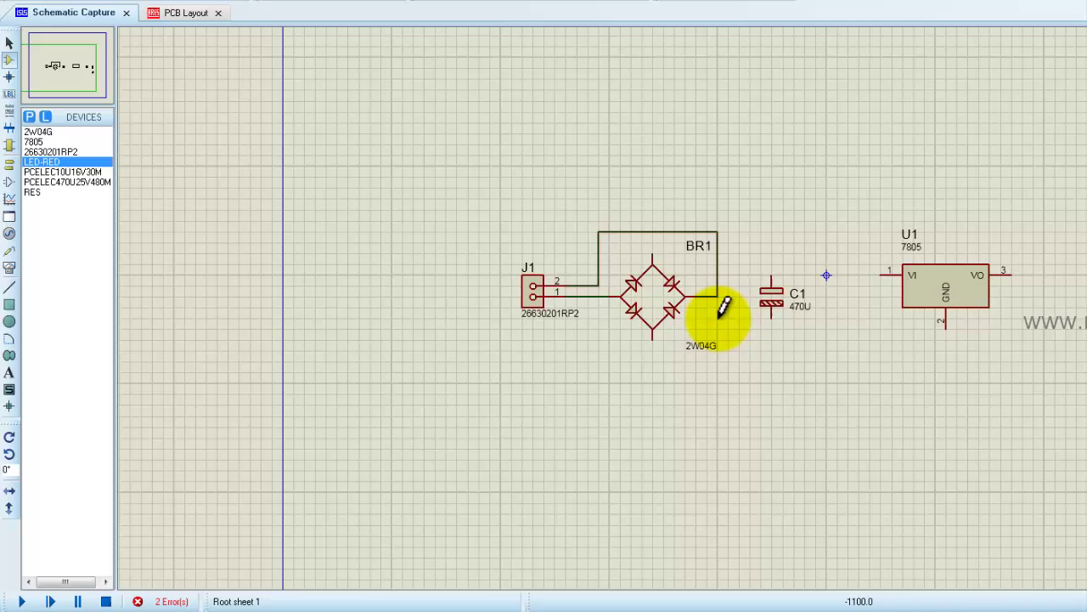
Step: Wire BR1's upper corner to the upper pin of C1 and its lower corner to C1's lower pin
left_click(652, 253)
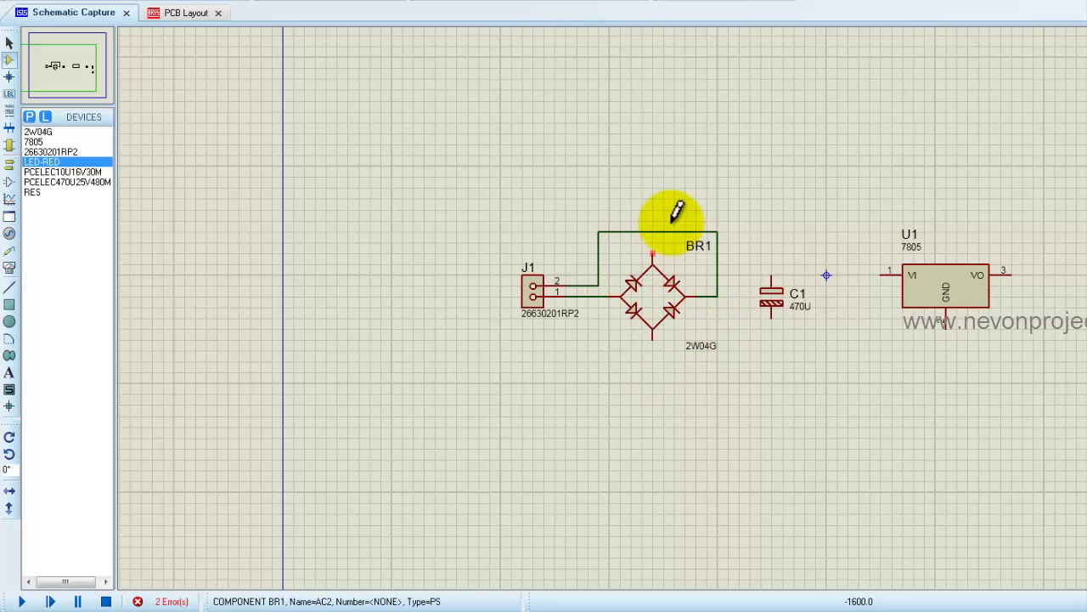
left_click(772, 272)
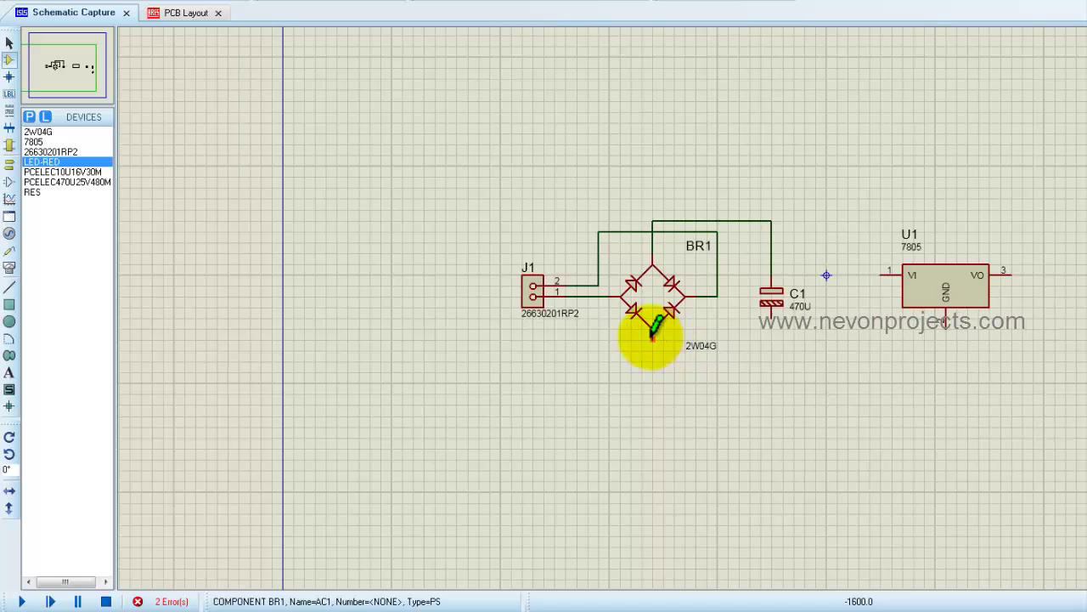
left_click(653, 338)
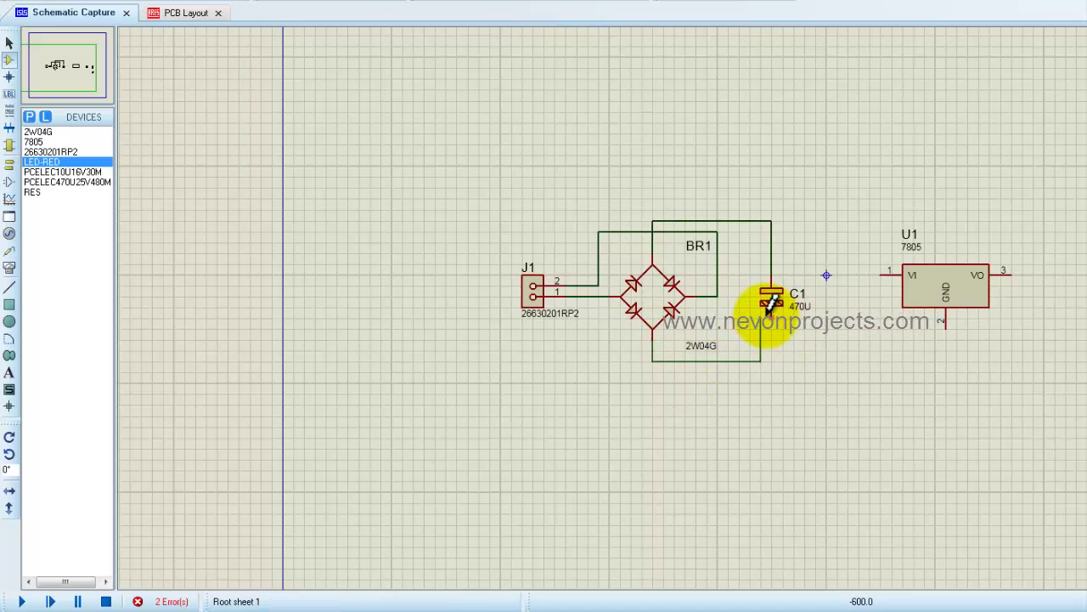
left_click(770, 312)
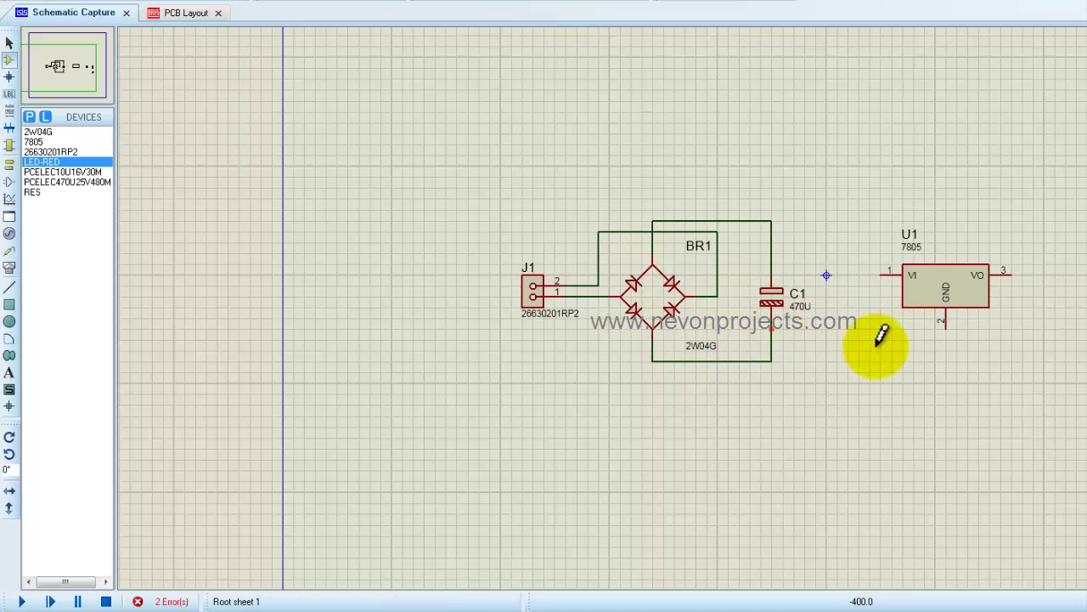
Step: Connect U1's GND pin to the wire corner below C1 and its VI pin to the wire corner above C1
left_click(946, 329)
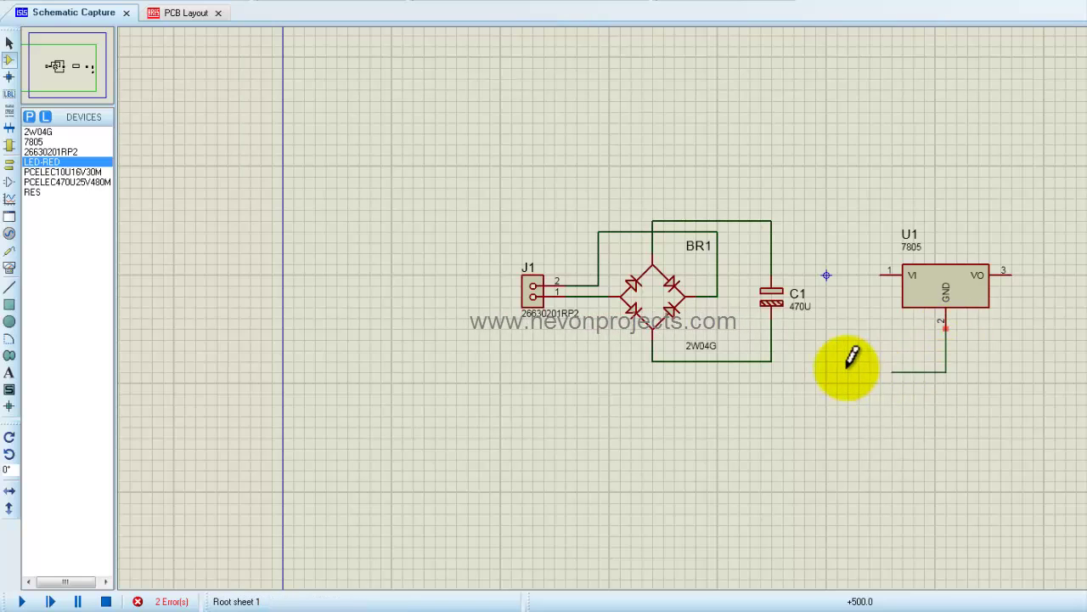
left_click(772, 361)
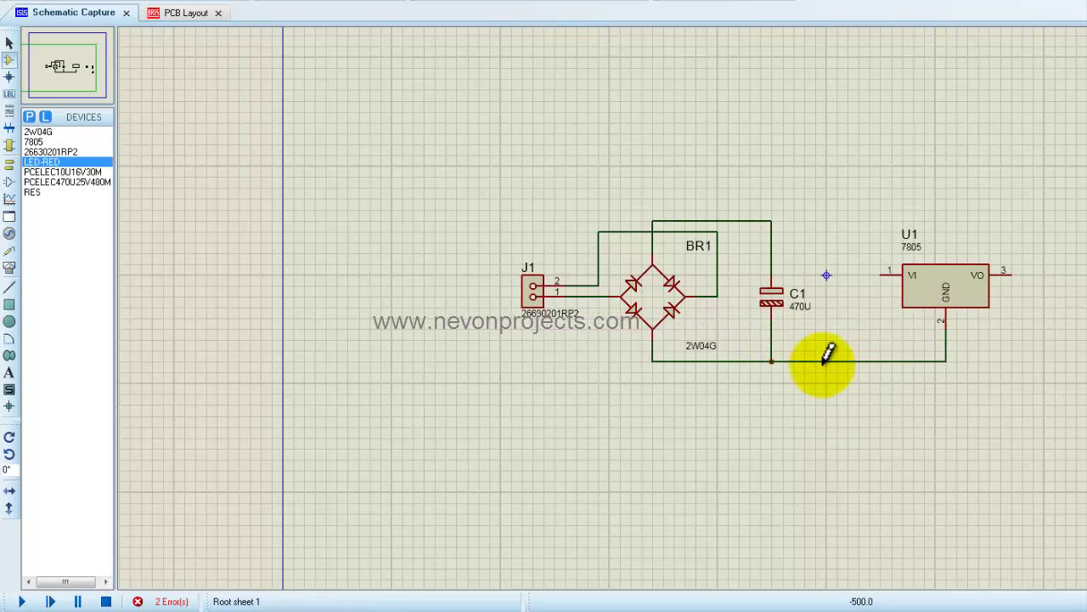
left_click(882, 275)
left_click(772, 221)
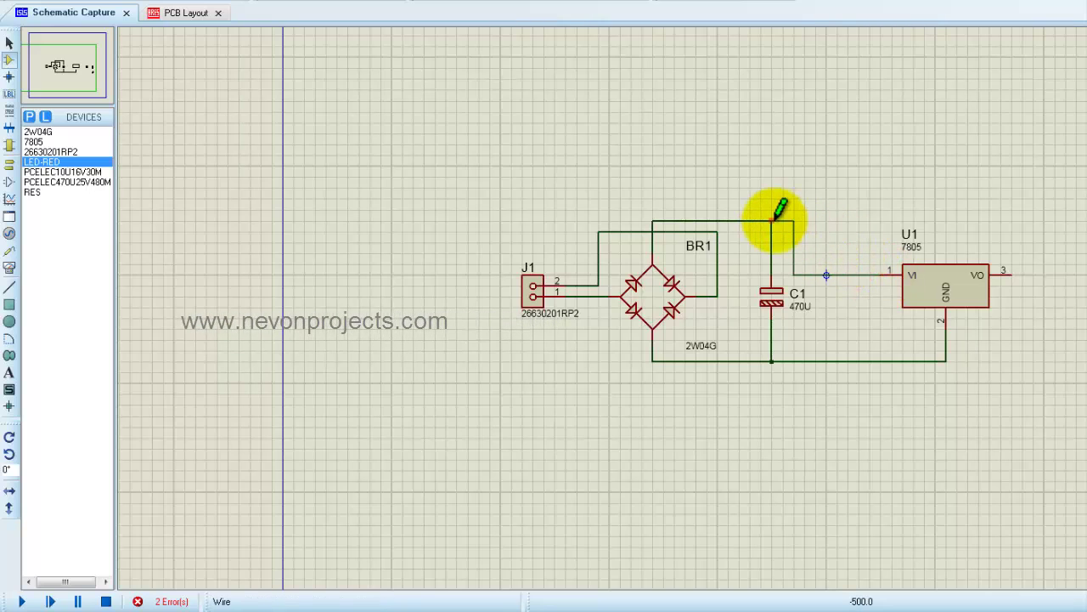
Step: Wire U1's VO pin to the upper pin of C2 and connect C2's lower pin to the ground rail at U1's GND
left_click(1012, 272)
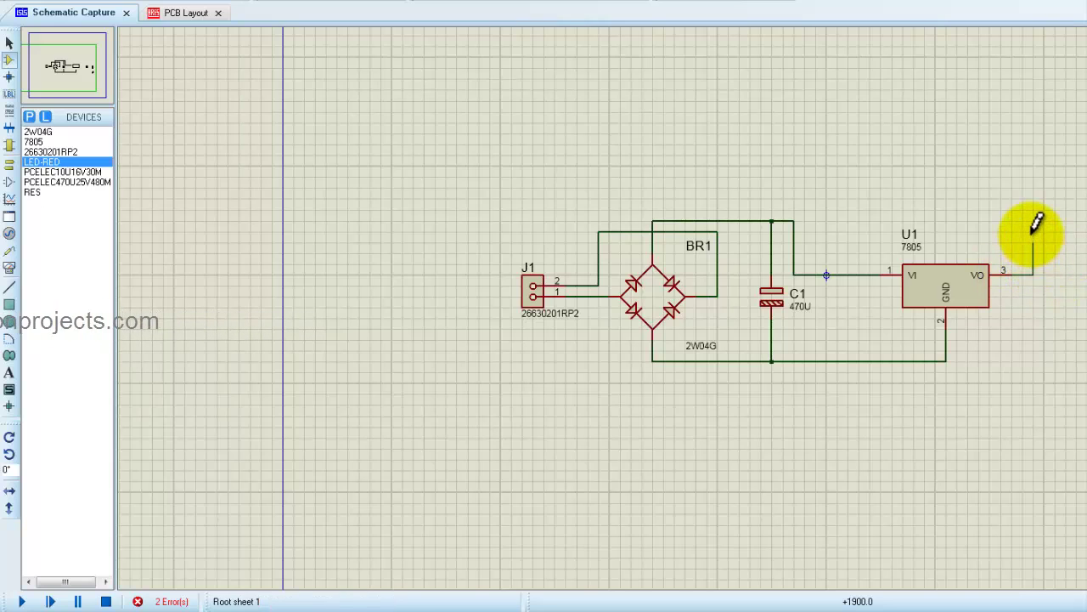
left_click(1033, 220)
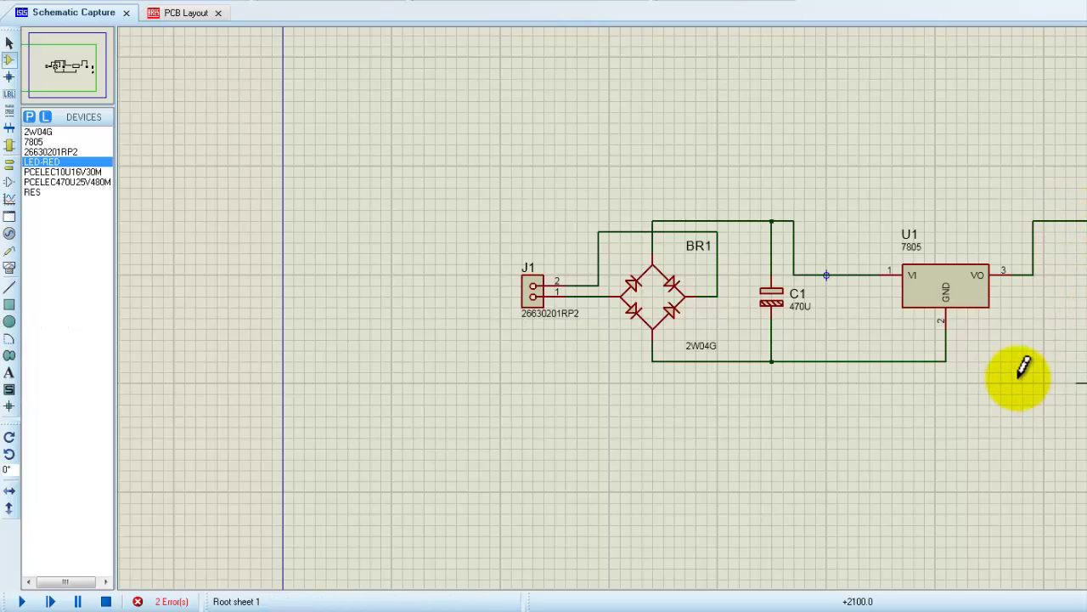
left_click(947, 359)
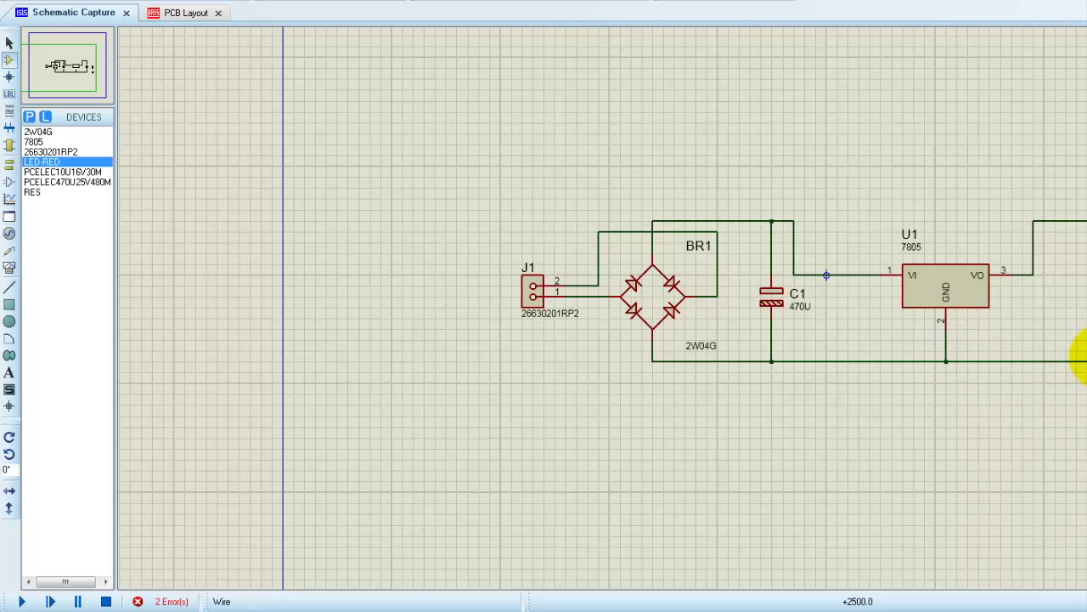
scroll(1080, 357, "down", 1)
scroll(971, 311, "up", 2)
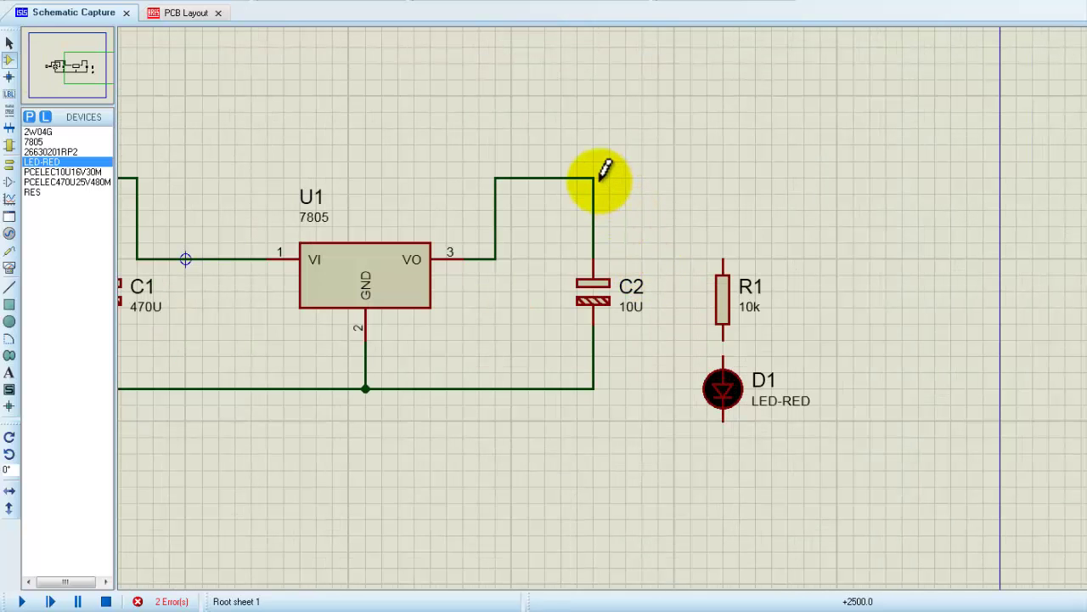
Step: Connect the wire corner above C2 to R1, join R1 to D1, and wire D1's lower pin back to the ground rail below C2
left_click(593, 177)
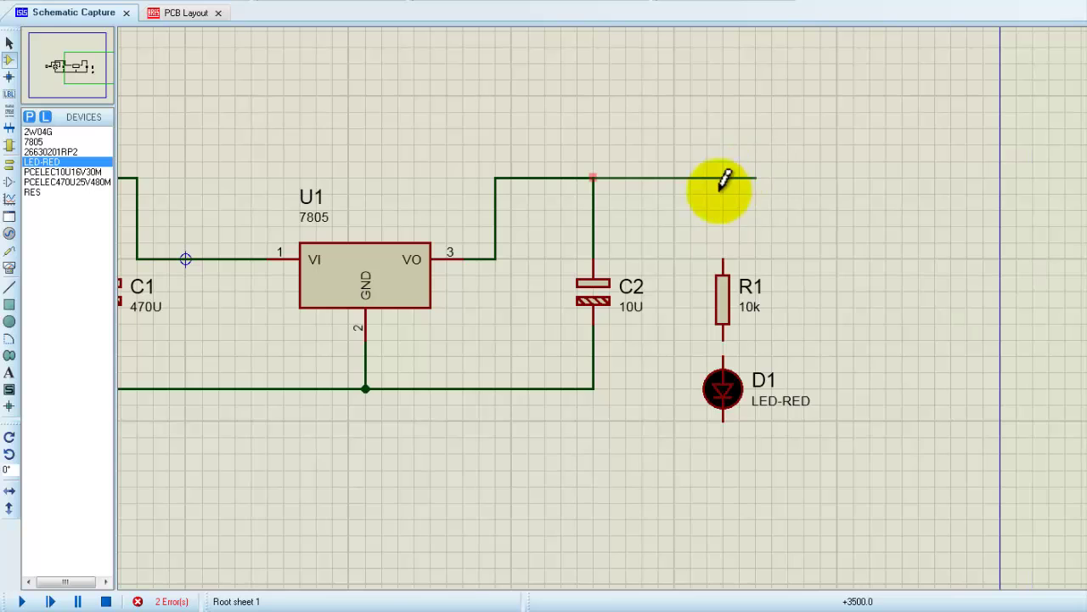
left_click(723, 259)
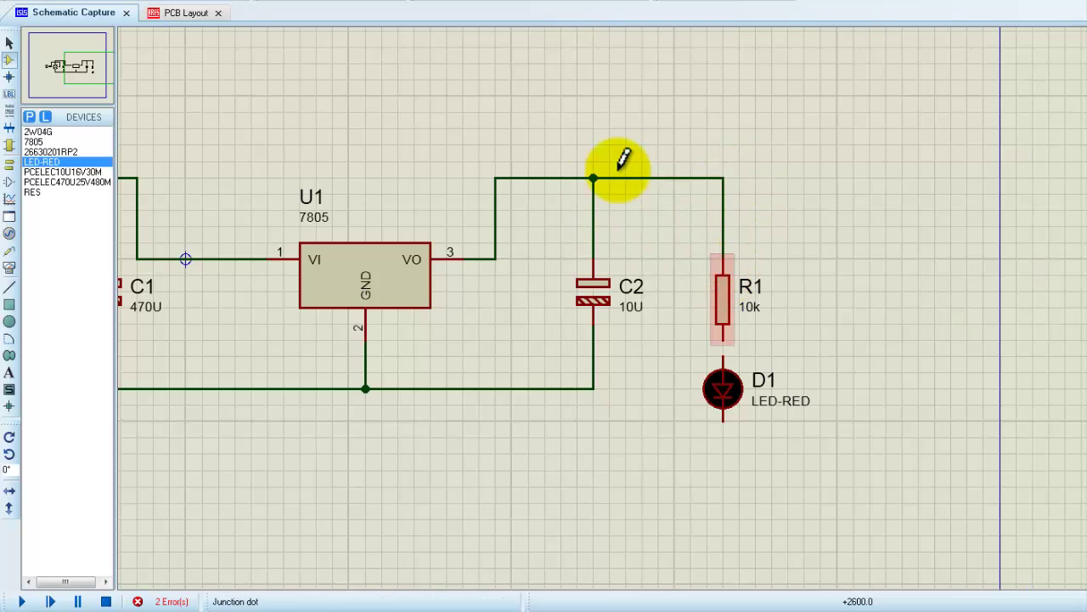
left_click(725, 347)
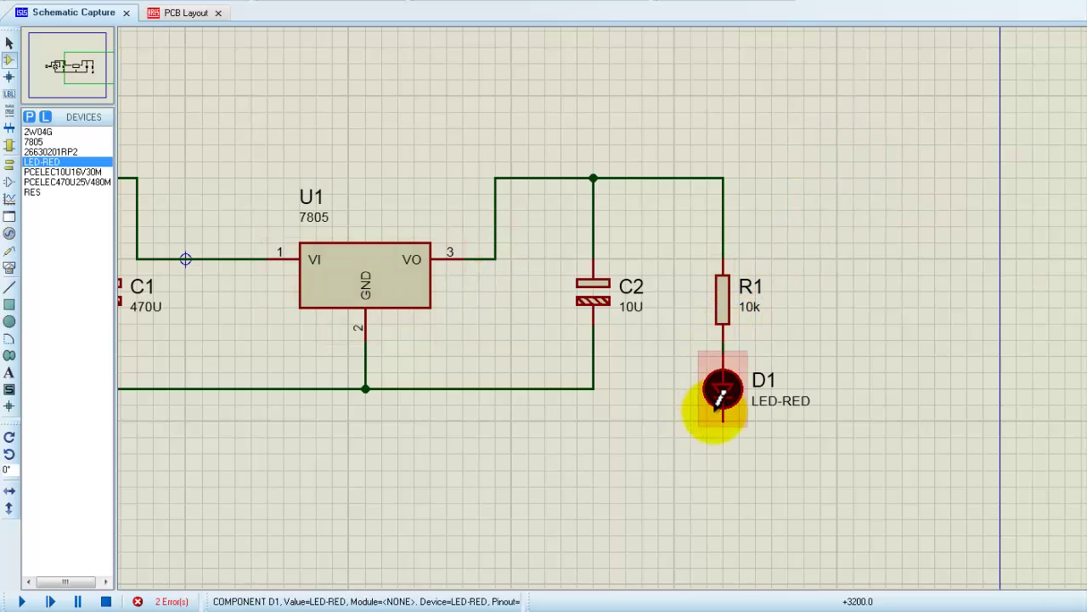
left_click(721, 422)
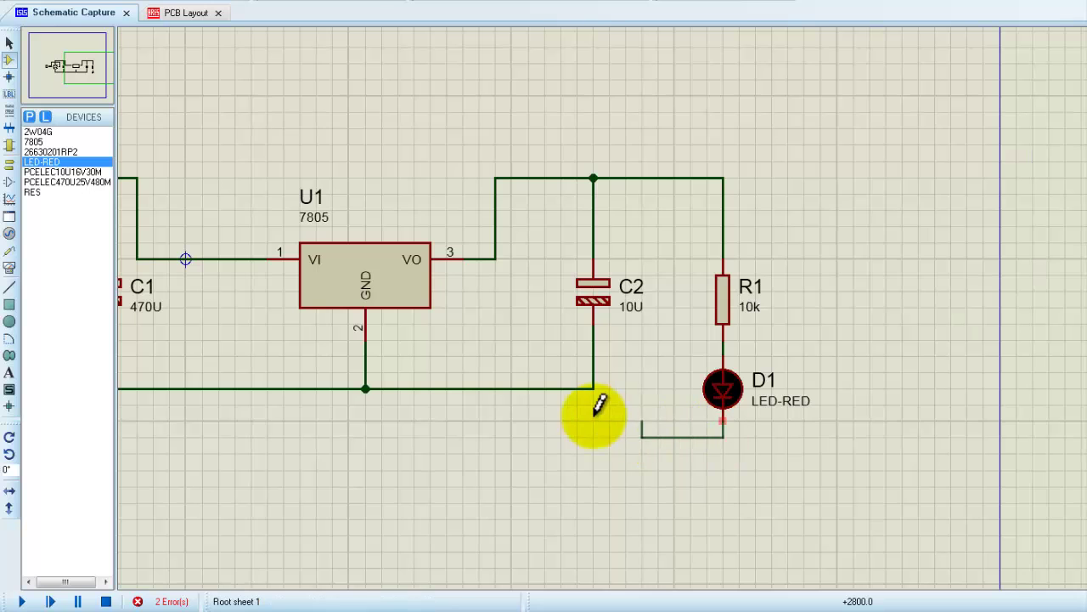
scroll(576, 393, "down", 2)
scroll(637, 351, "up", 2)
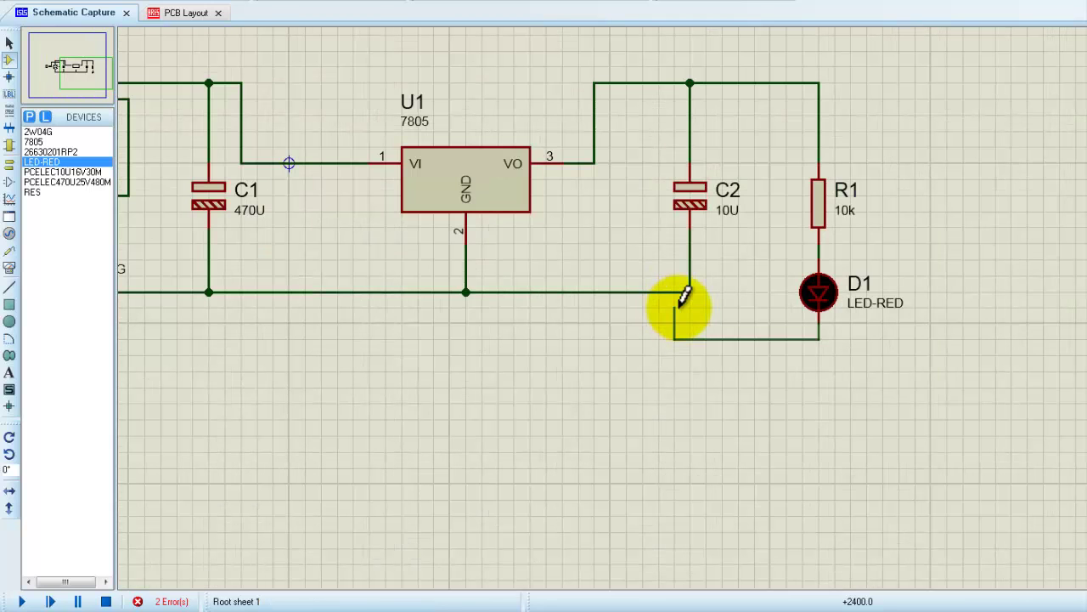
left_click(691, 291)
scroll(769, 228, "down", 1)
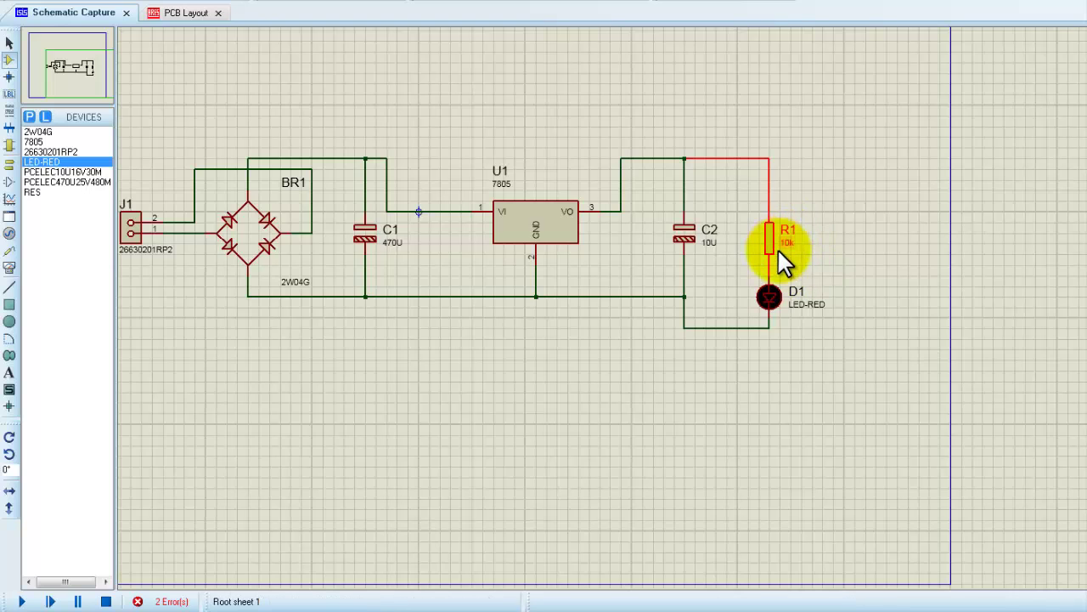
Step: Set the value of resistor R1 to 330
double_click(779, 252)
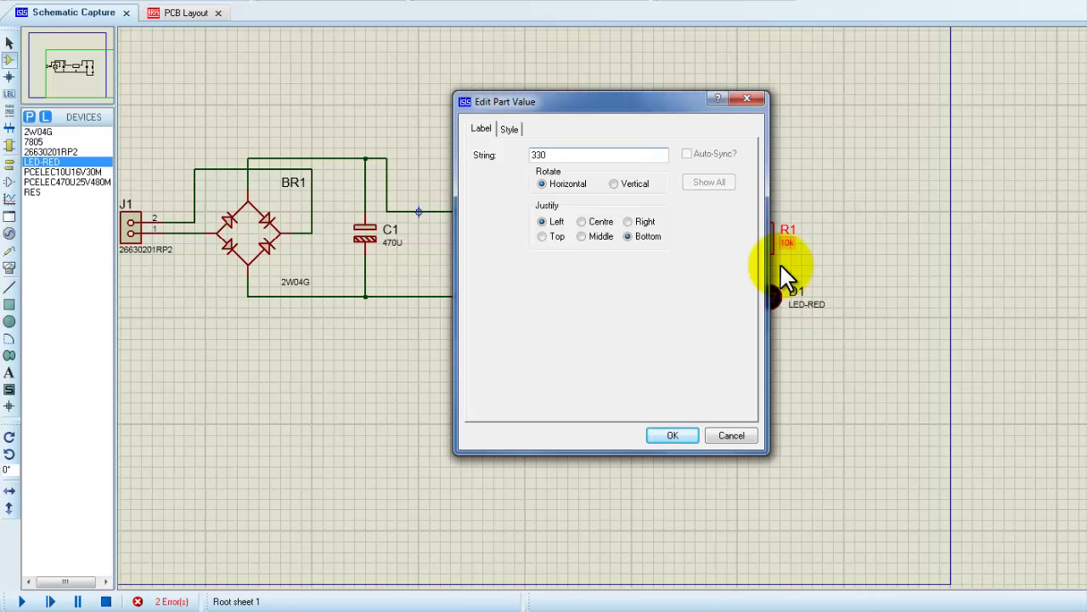
key("Return")
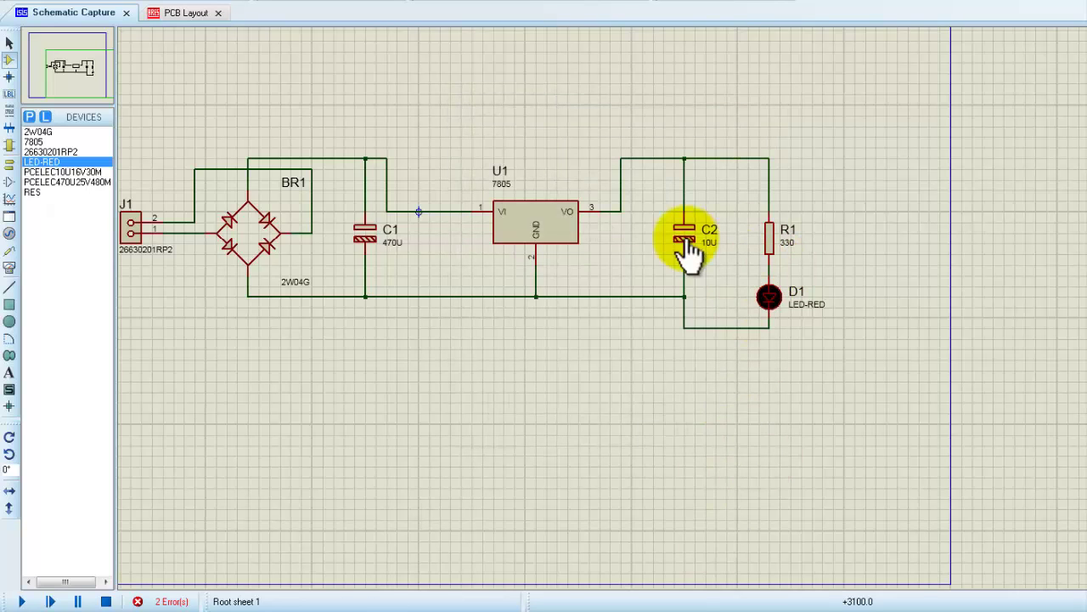
Step: Place a POWER terminal above R1 on the output rail and a GROUND terminal below U1, connecting each to its wire
scroll(765, 196, "down", 1)
scroll(550, 249, "up", 1)
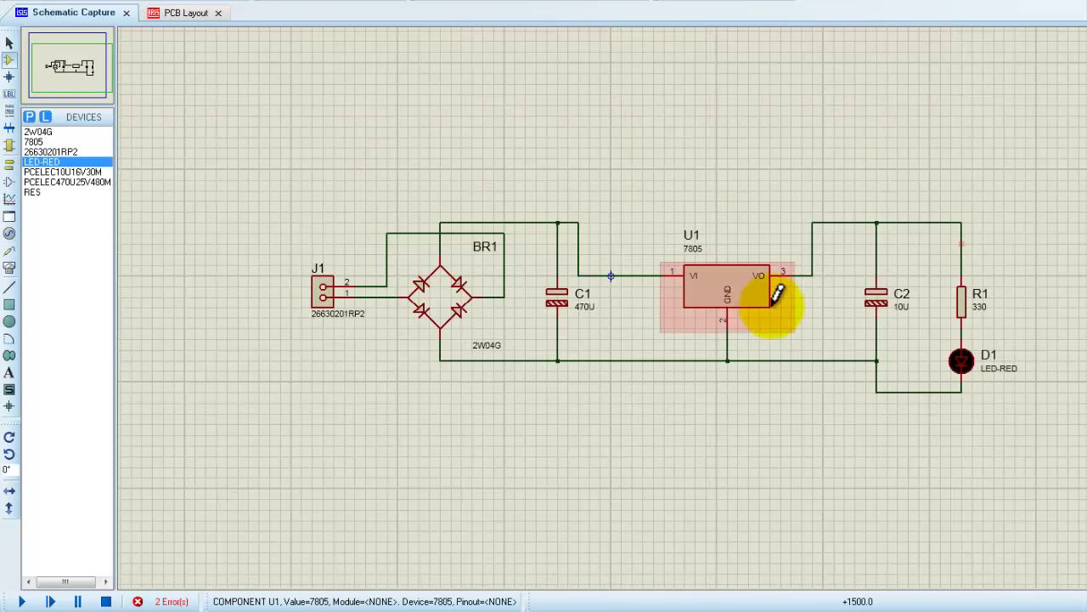
left_click(8, 163)
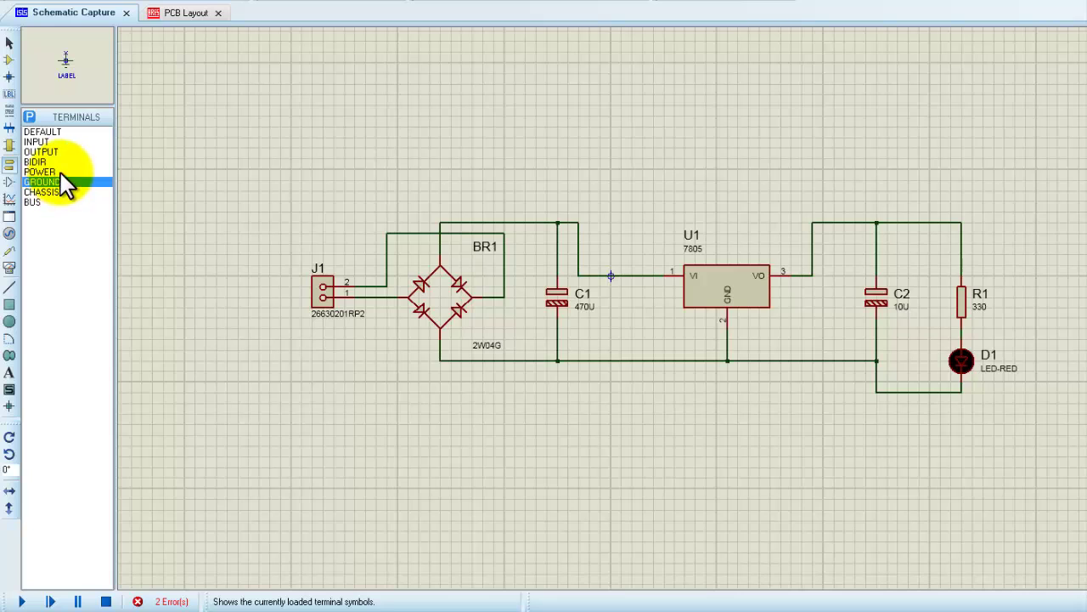
left_click(64, 170)
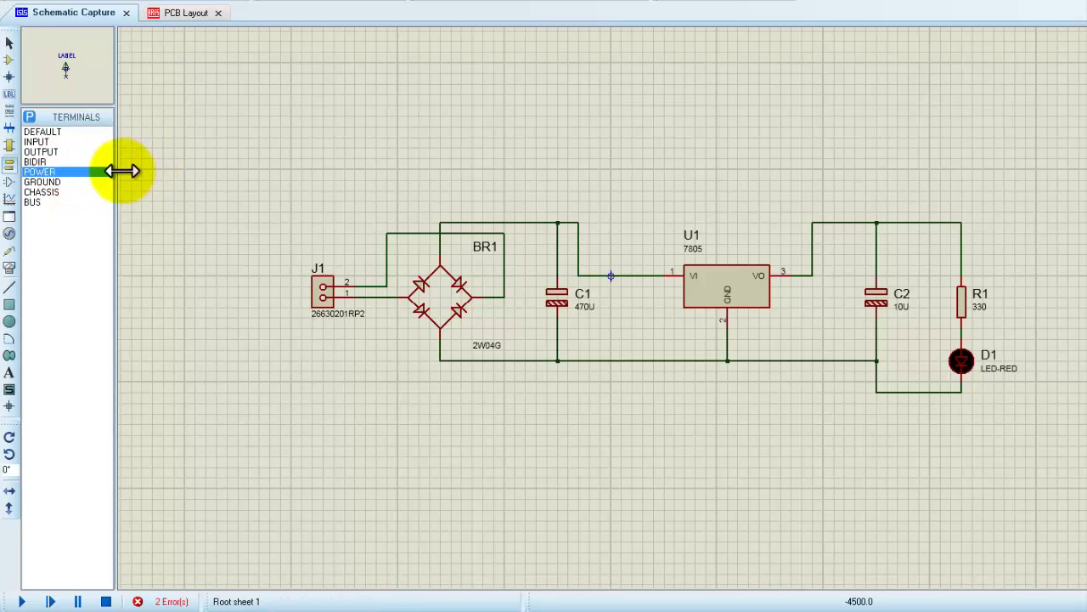
left_click(1050, 184)
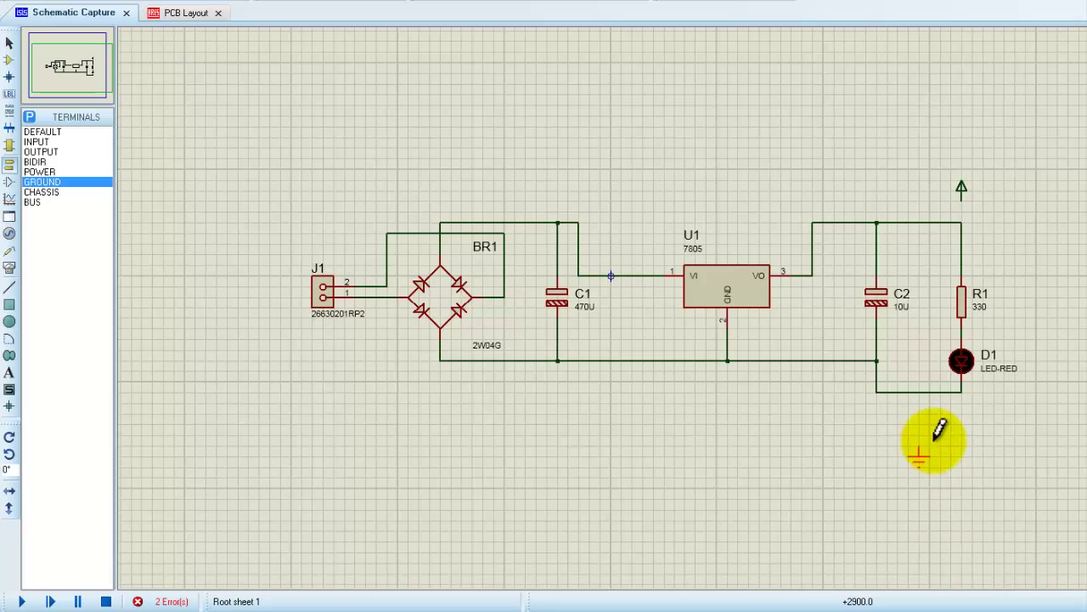
left_click(731, 382)
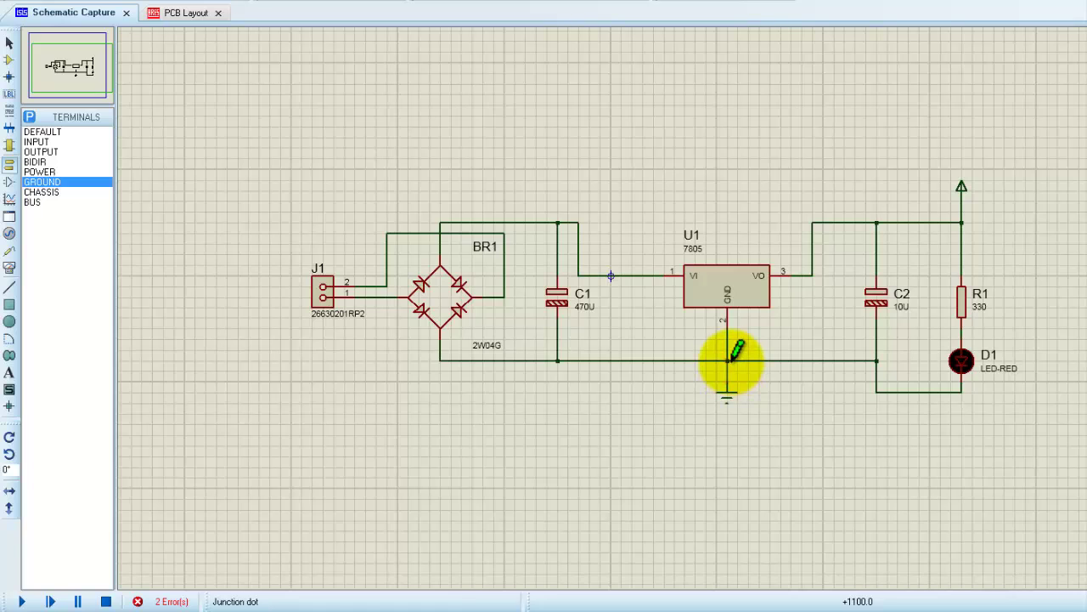
scroll(813, 377, "down", 1)
scroll(825, 255, "up", 1)
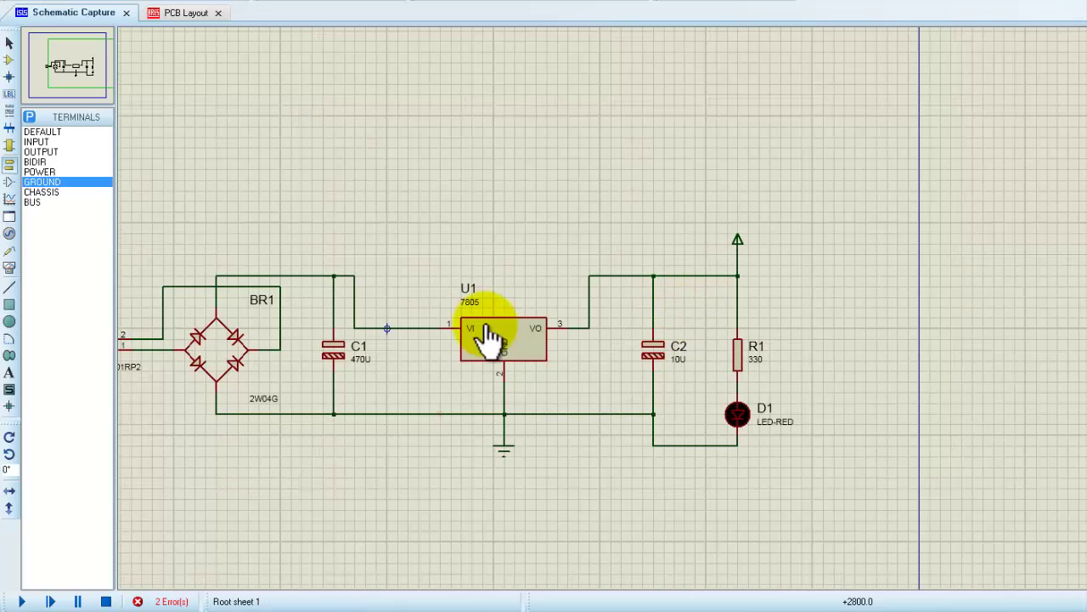
scroll(431, 328, "down", 1)
scroll(764, 297, "up", 1)
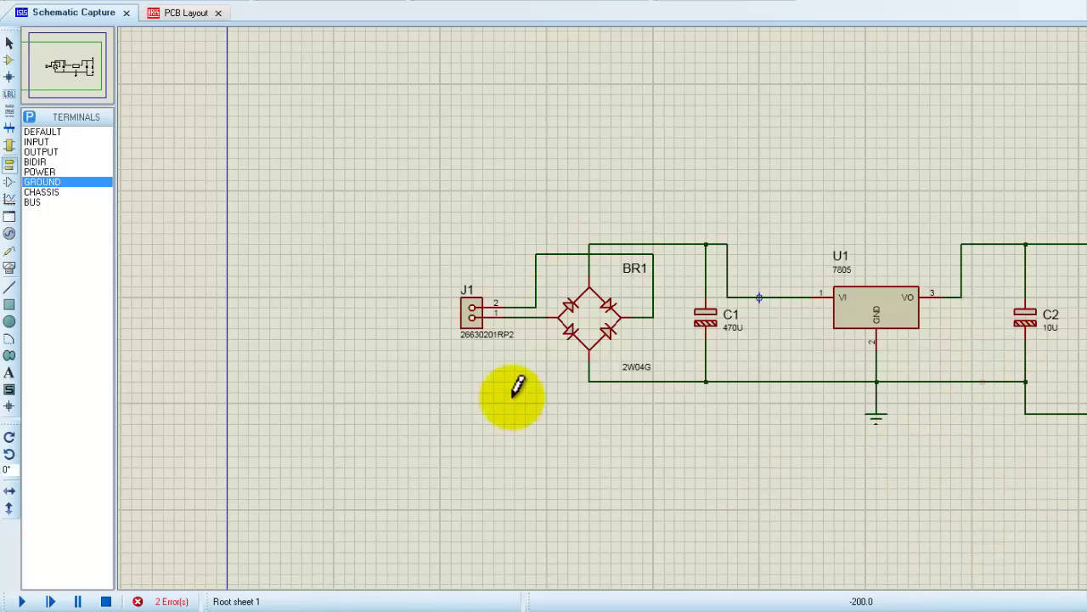
Step: In the PCB layout, assign the through-hole LED package to D1 and place it up and left of the origin
left_click(182, 13)
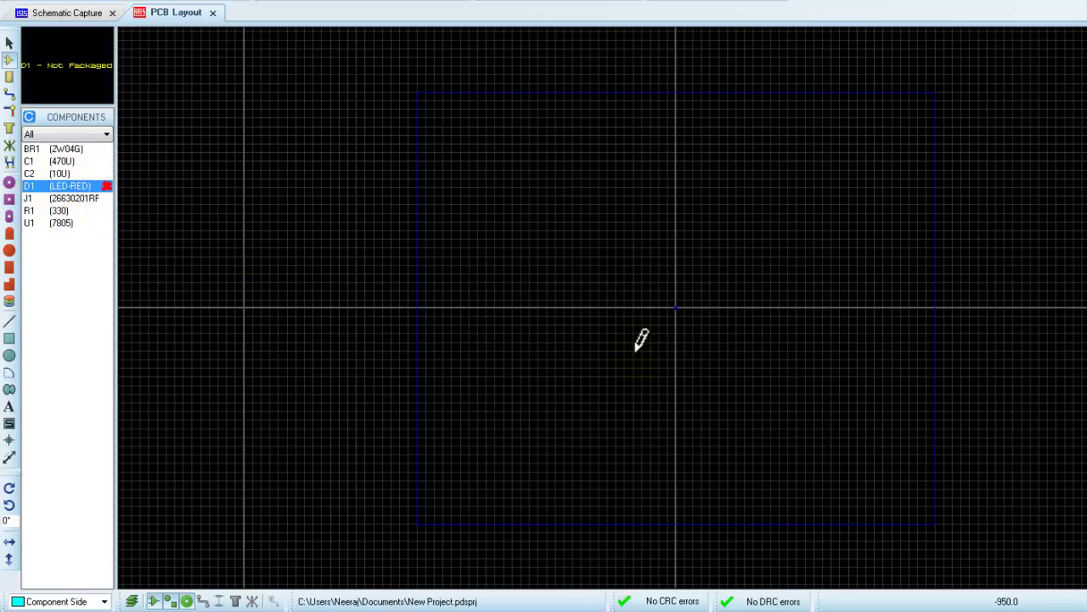
left_click(576, 270)
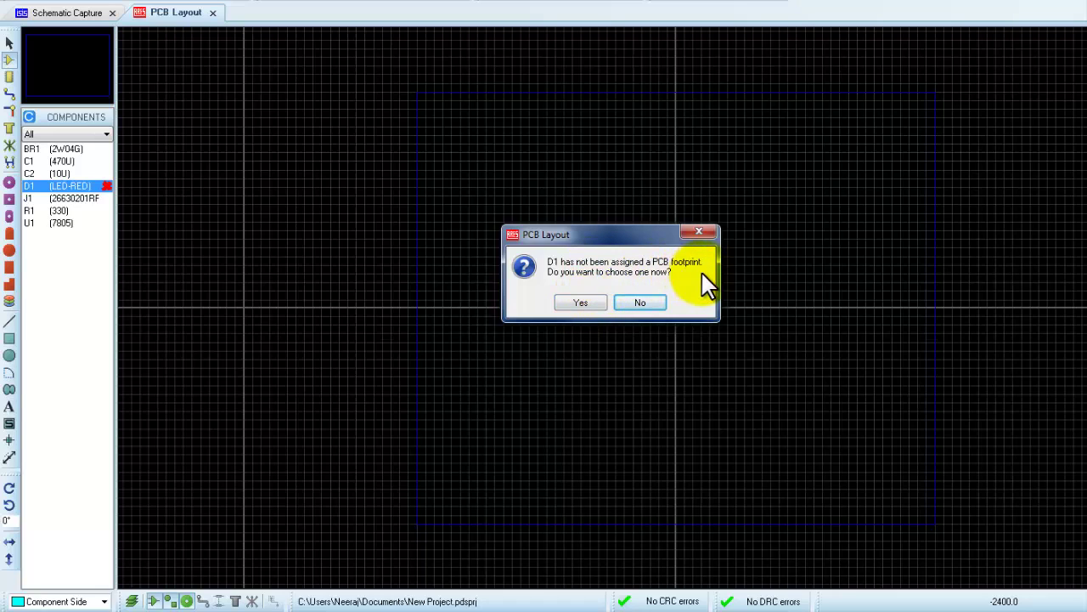
left_click(586, 302)
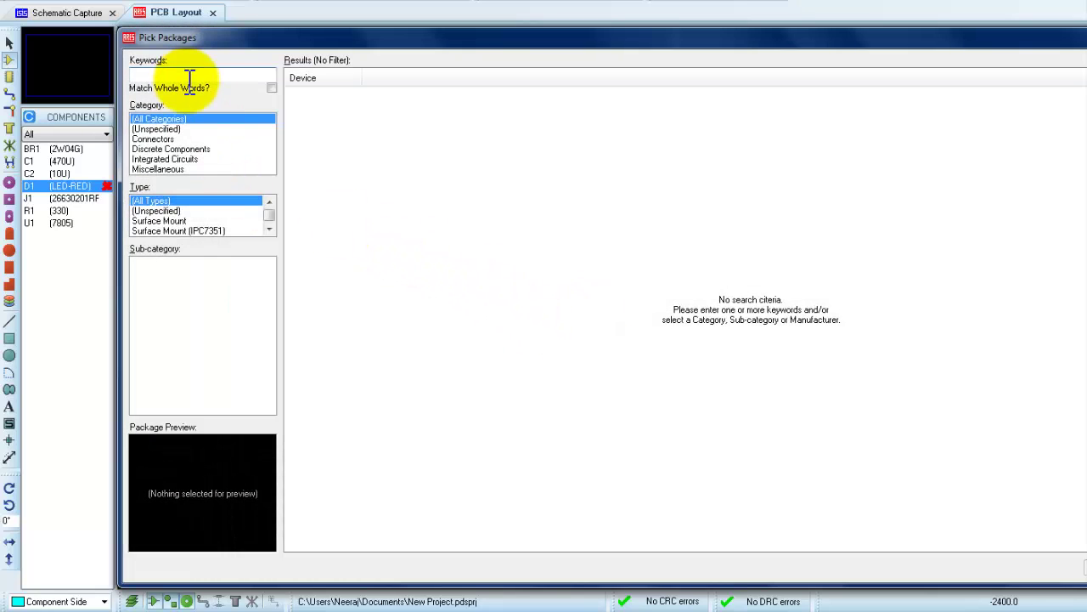
type("led")
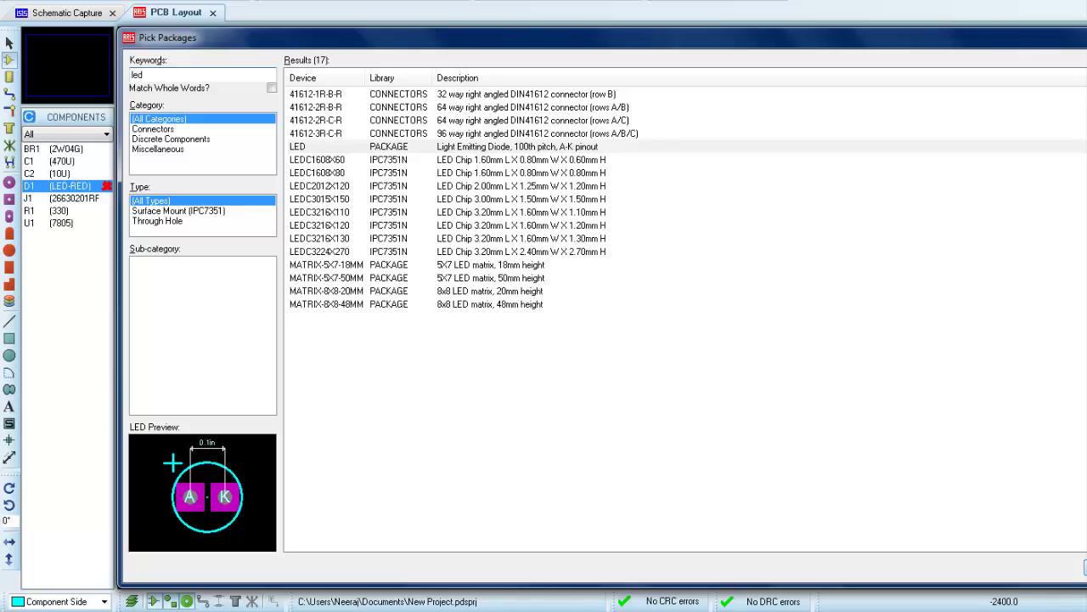
left_click(1085, 566)
scroll(753, 349, "up", 2)
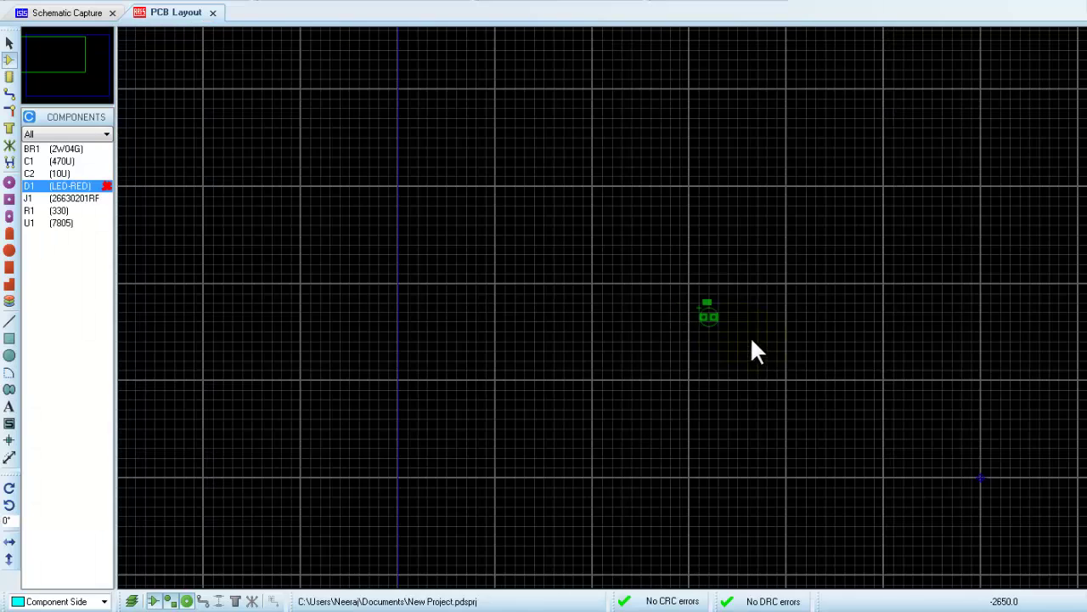
left_click(850, 340)
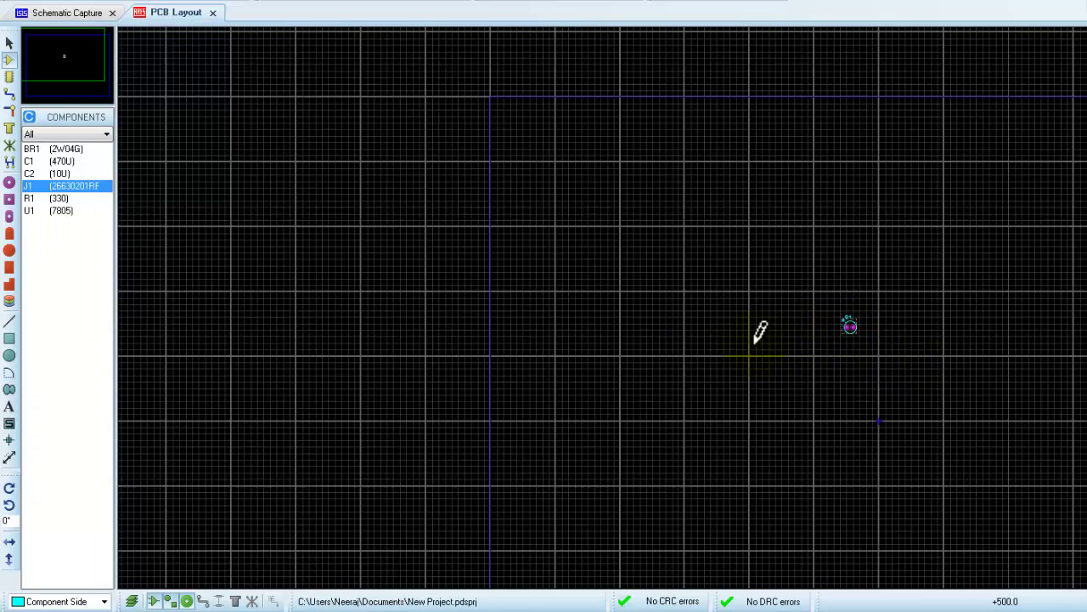
Step: Place the bridge rectifier BR1 on the layout, just above and to the left of D1
left_click(65, 149)
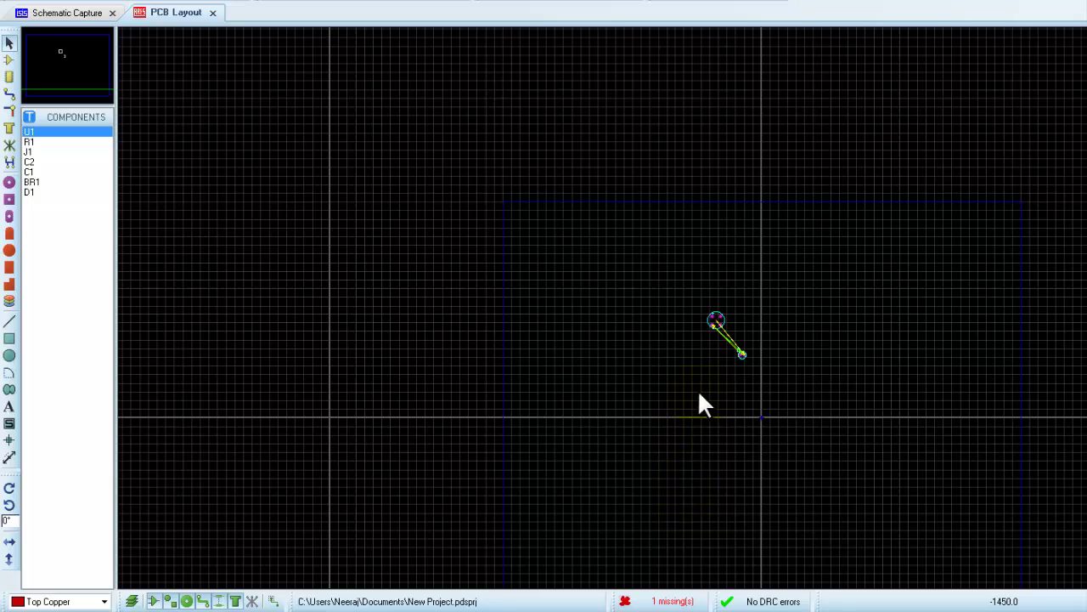
scroll(700, 394, "up", 3)
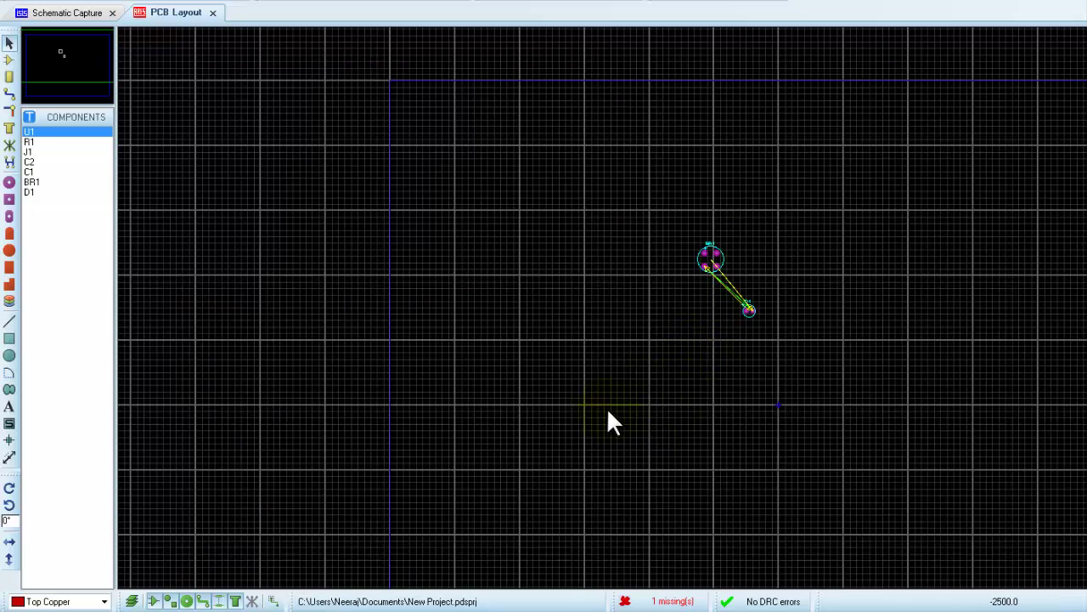
scroll(609, 413, "down", 2)
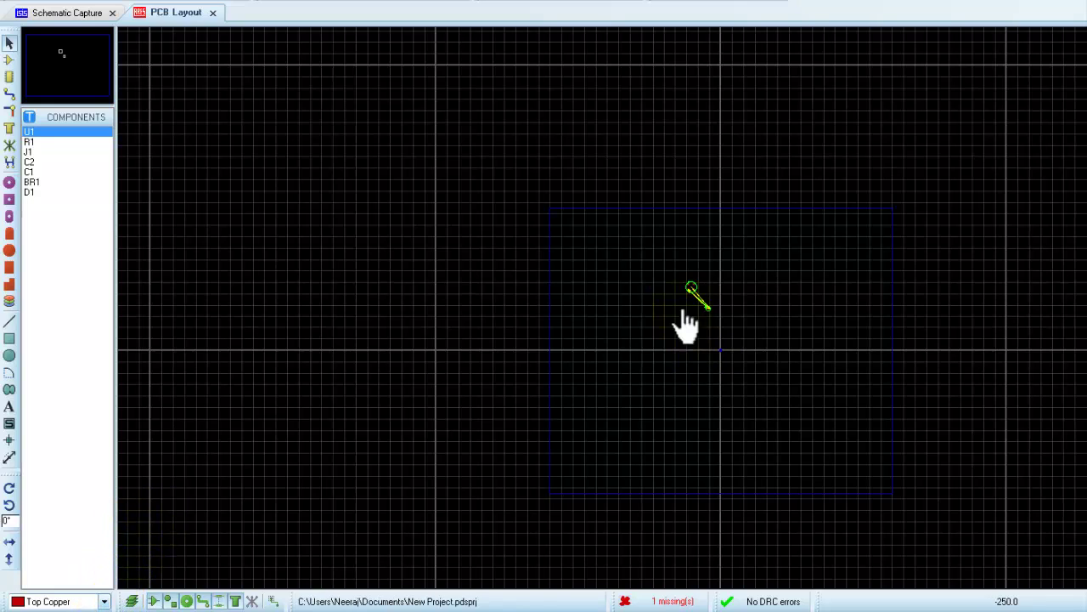
Step: Try to draw a board outline rectangle around BR1 and D1
left_click(104, 601)
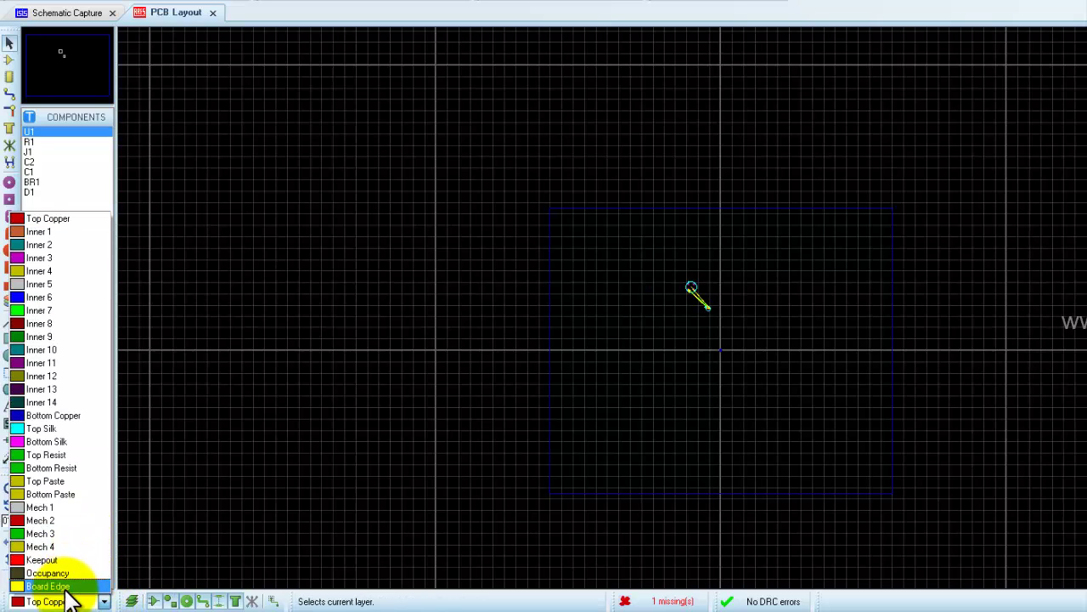
left_click(68, 588)
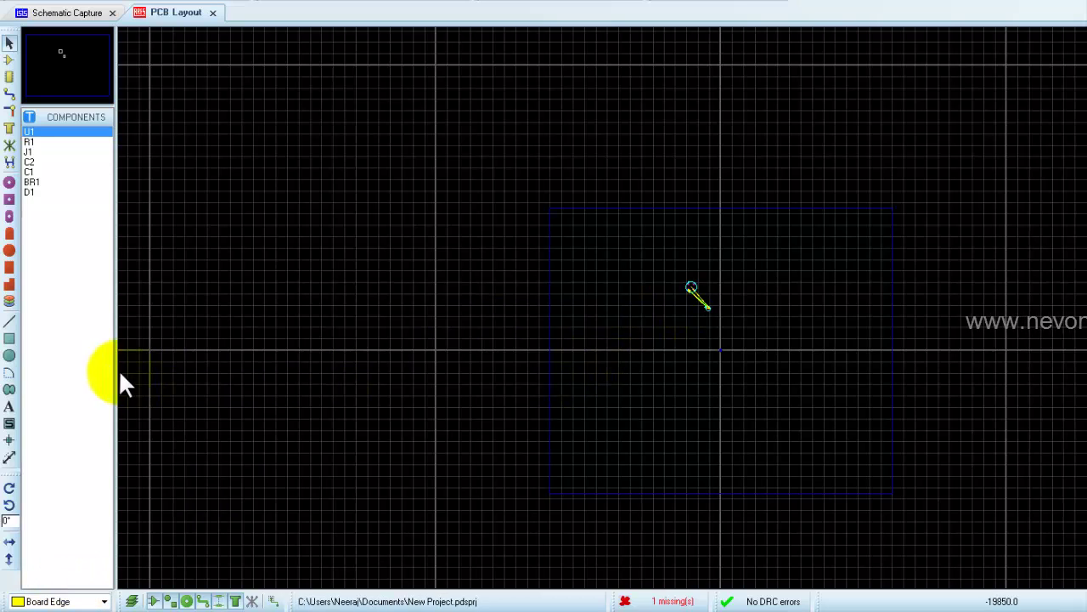
left_click(10, 339)
scroll(682, 289, "up", 1)
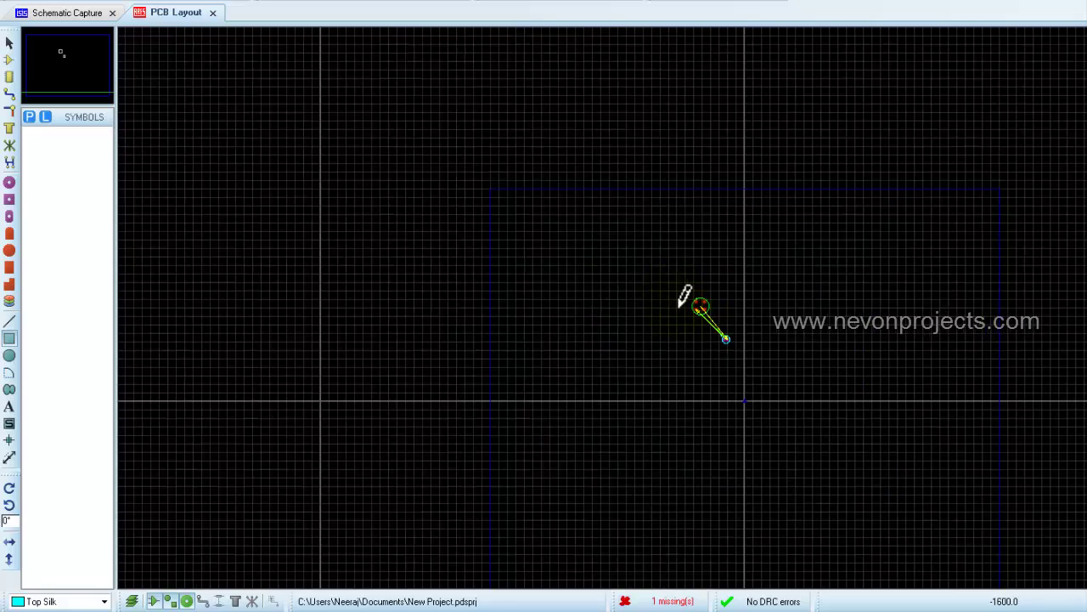
scroll(682, 298, "up", 1)
scroll(633, 272, "up", 1)
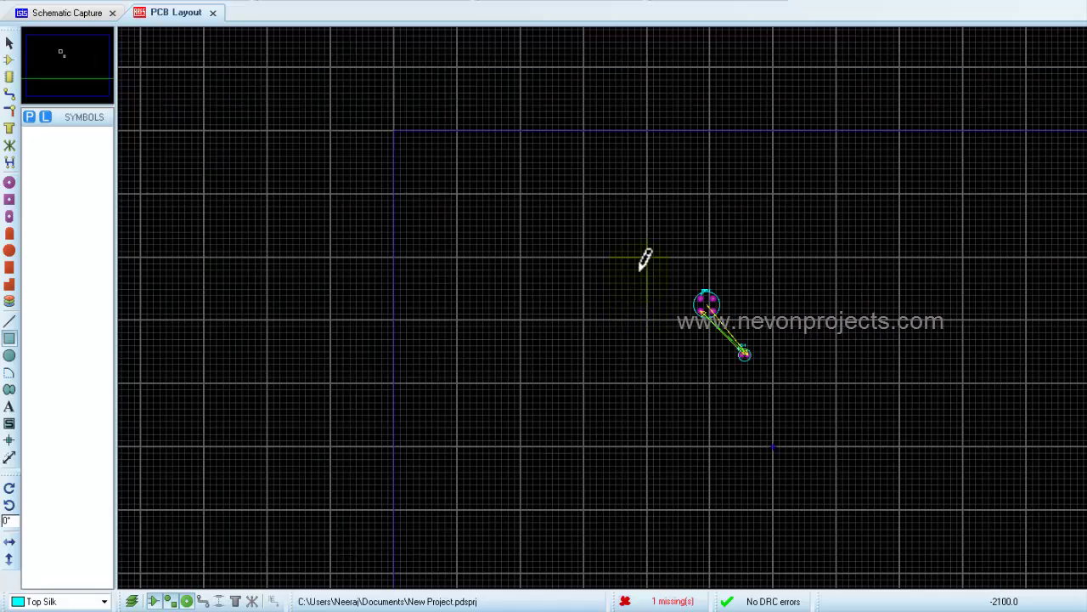
left_click(646, 260)
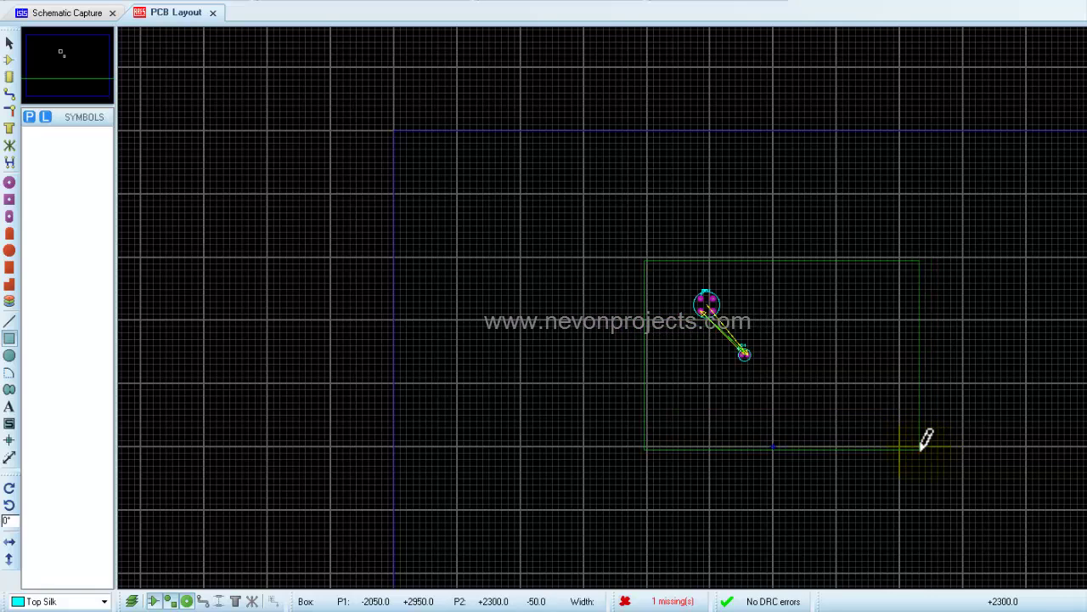
left_click(961, 382)
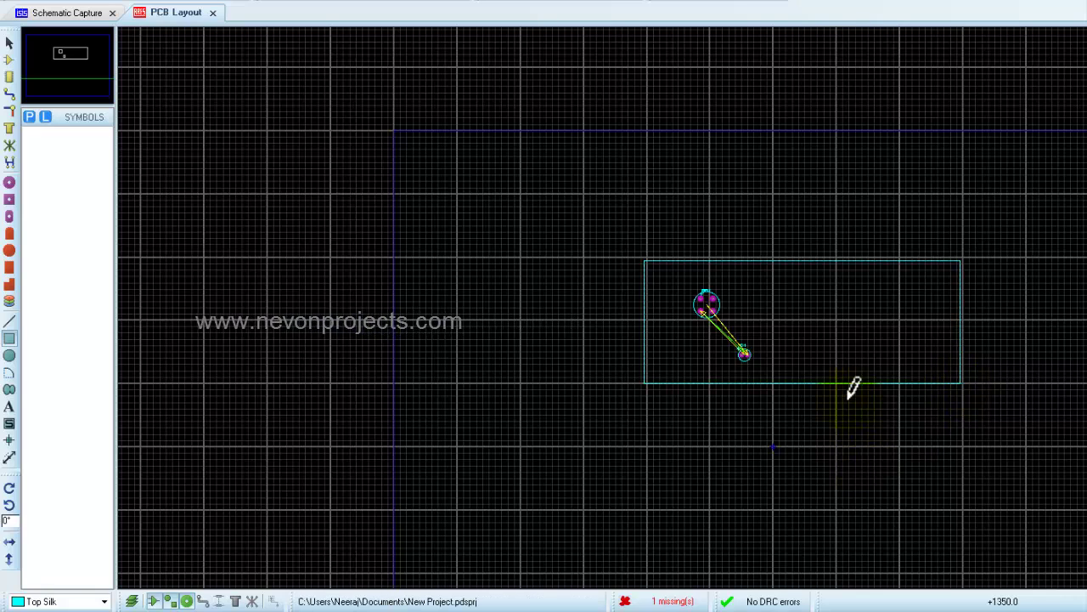
Step: Delete the Top Silk rectangle surrounding BR1 and D1
left_click(101, 601)
left_click(85, 586)
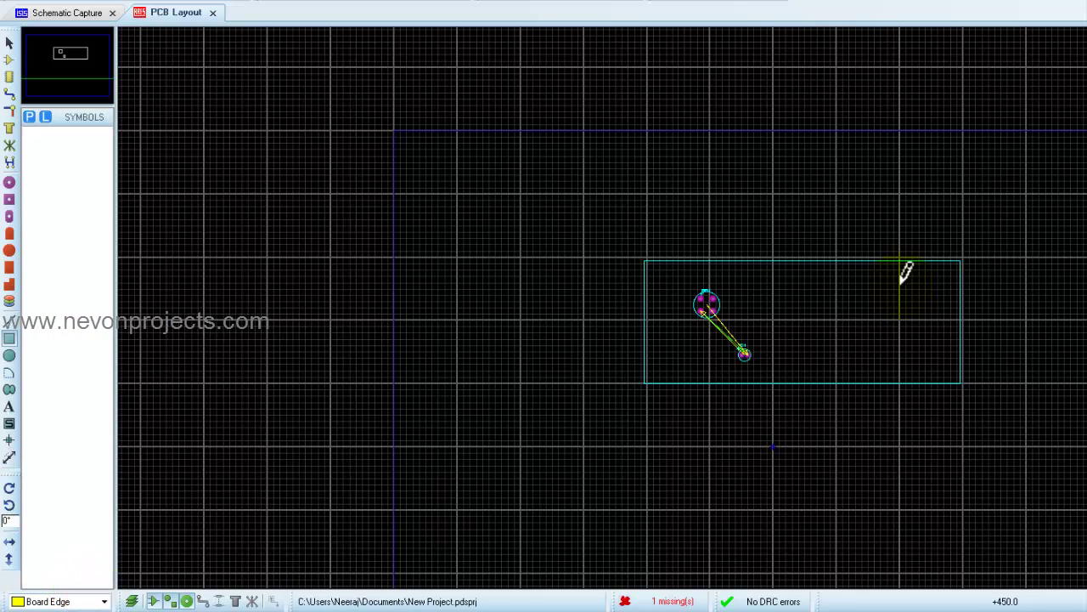
right_click(879, 381)
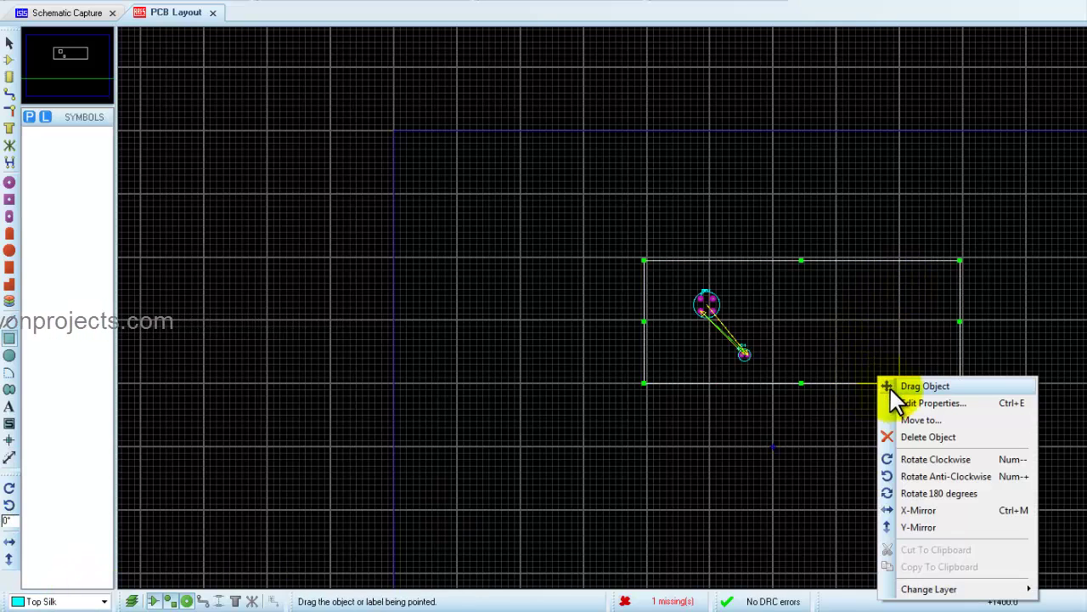
left_click(924, 437)
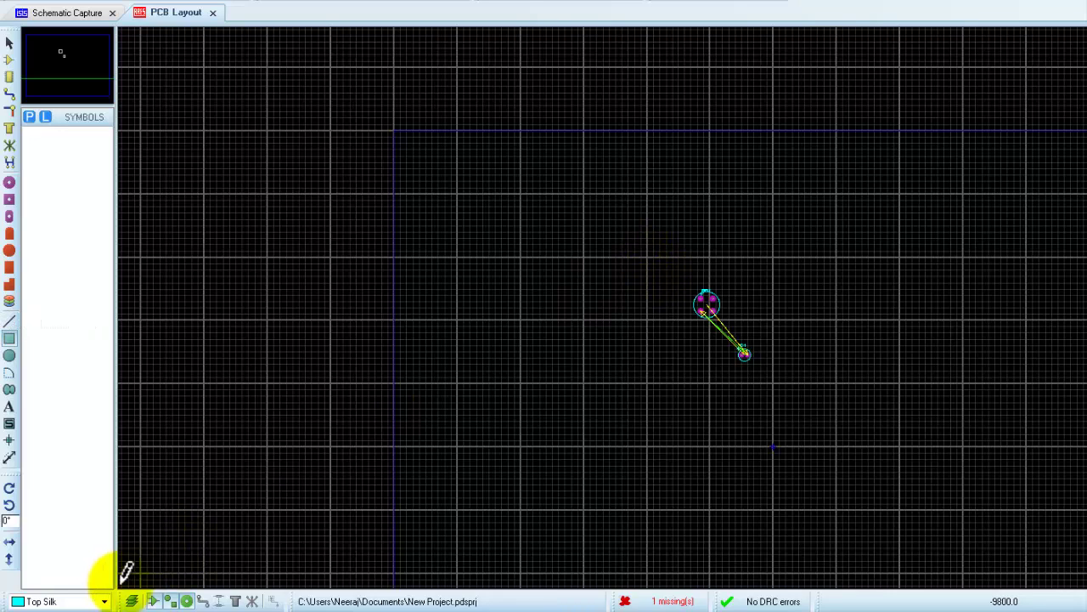
Step: Draw a rectangular outline on the Board Edge layer around BR1 and D1, starting at about -2000, +3000 and reaching down to about +1050
left_click(99, 600)
left_click(86, 586)
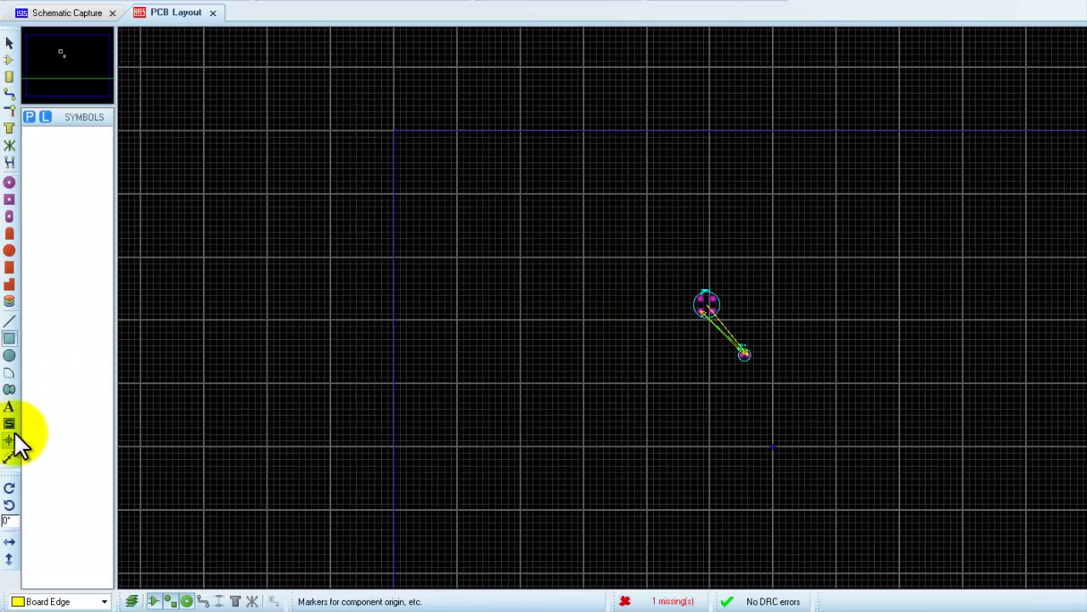
left_click(10, 338)
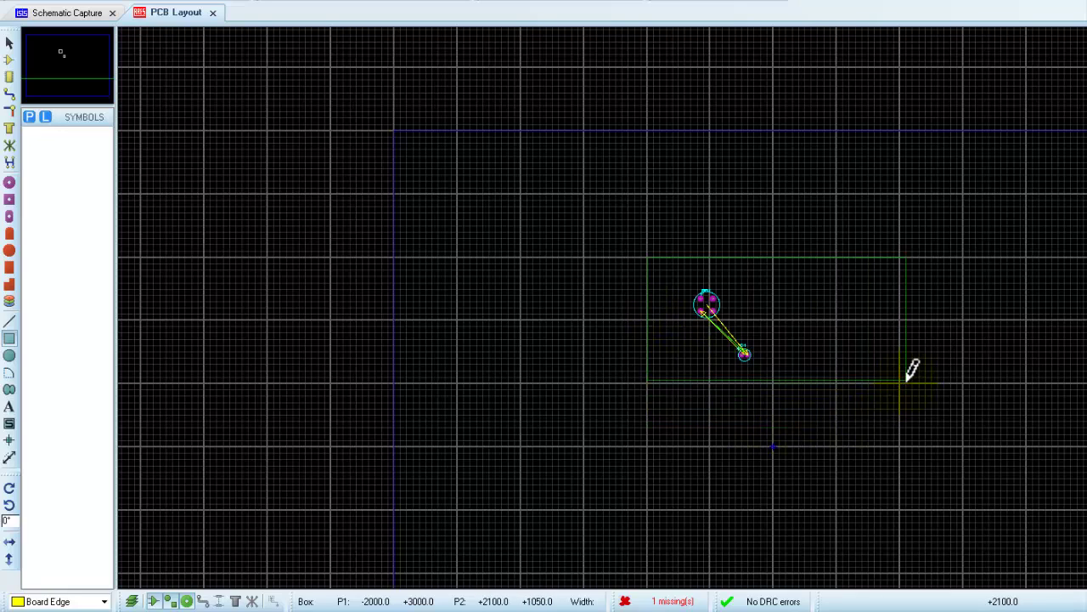
left_click(962, 382)
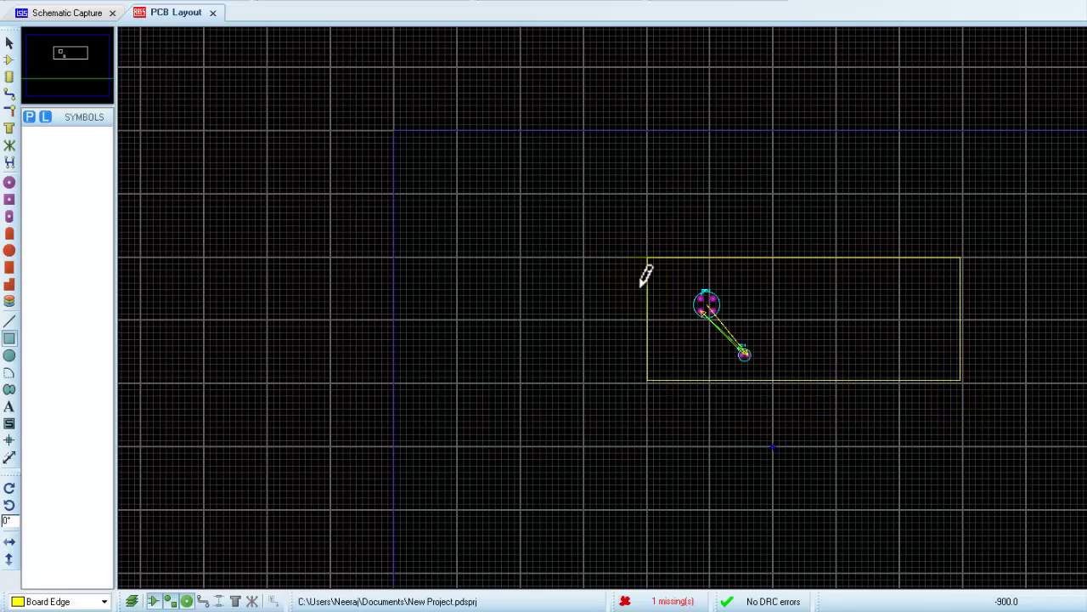
Step: Set the current layer to Top Silk and place connector J1 inside the board outline, between its left edge and BR1
left_click(104, 602)
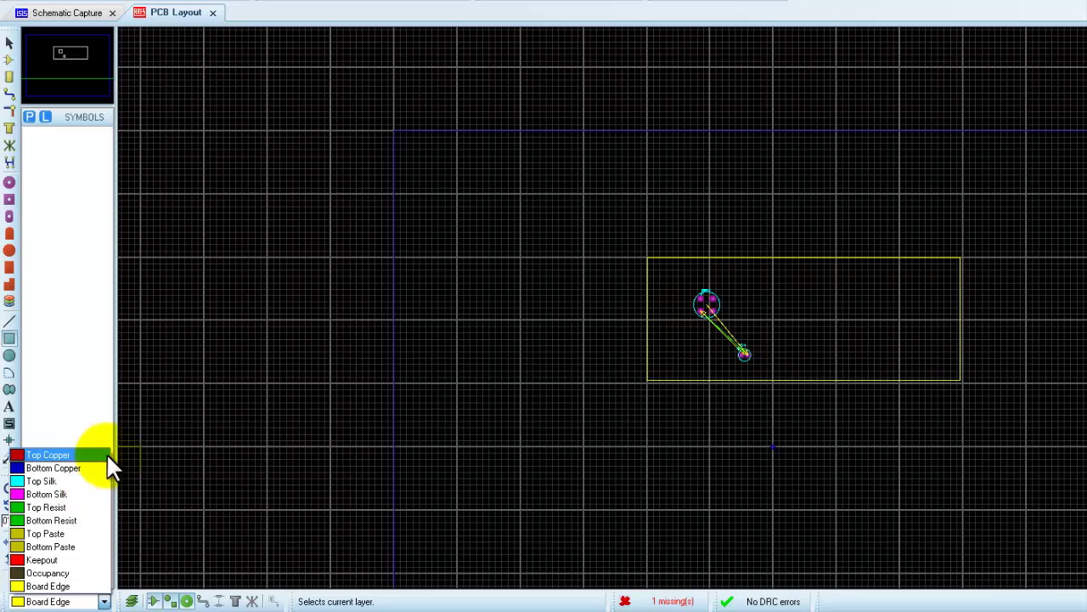
left_click(51, 481)
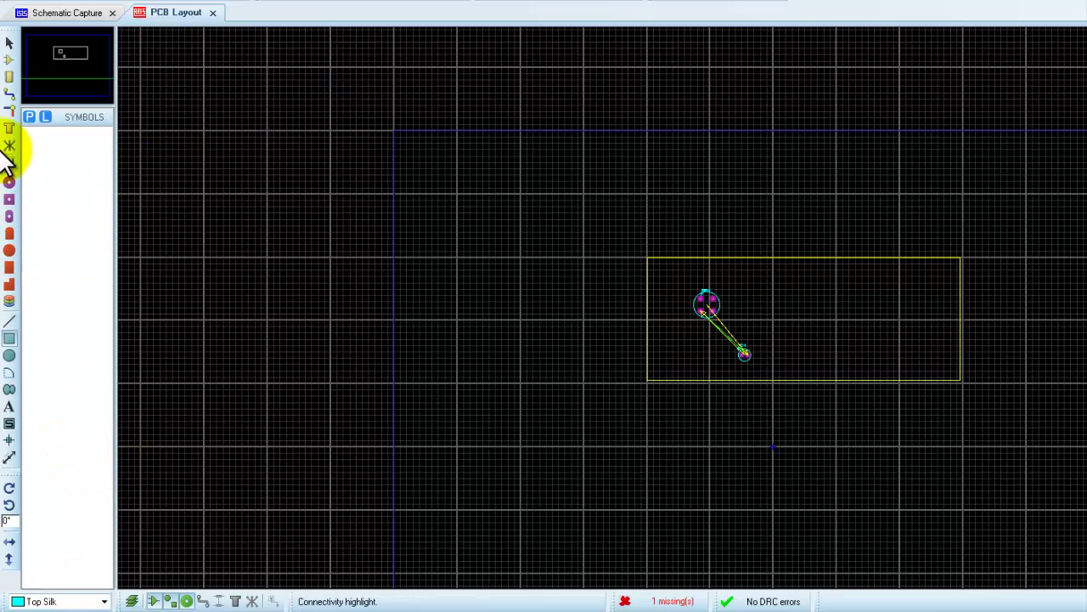
left_click(7, 65)
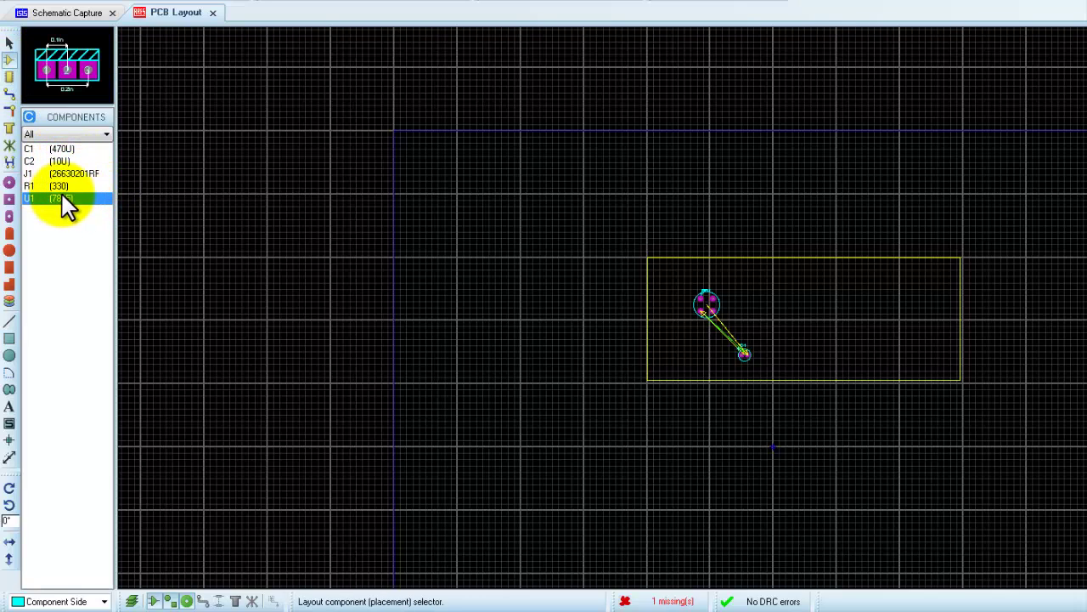
left_click(77, 174)
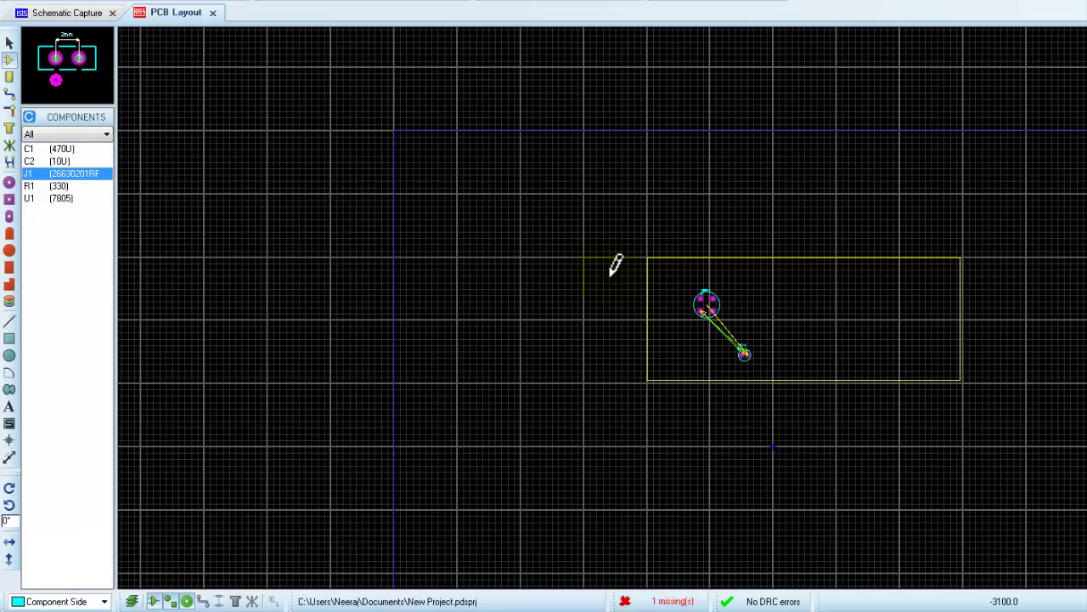
left_click(694, 333)
scroll(675, 367, "up", 2)
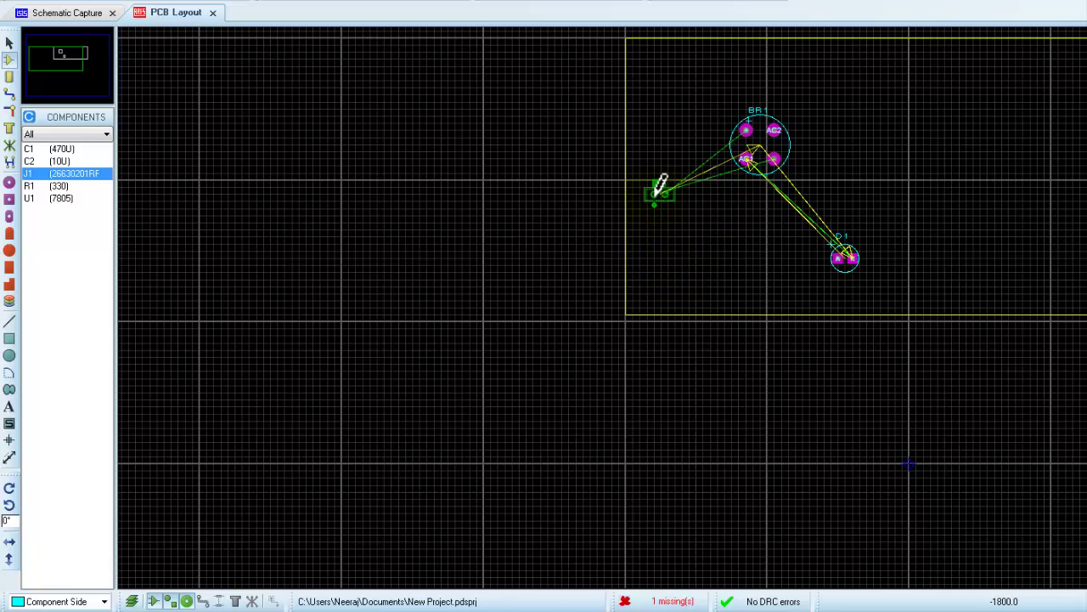
left_click(658, 193)
Step: Rotate J1 clockwise and by another 180 degrees, and move it slightly up and closer to the board's left edge
right_click(666, 192)
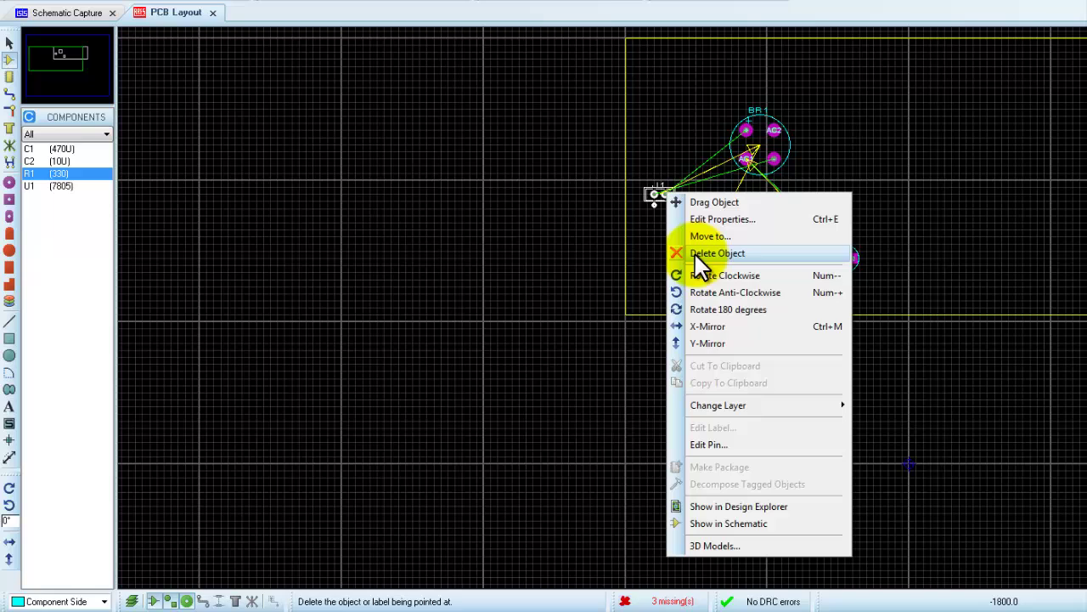
left_click(763, 279)
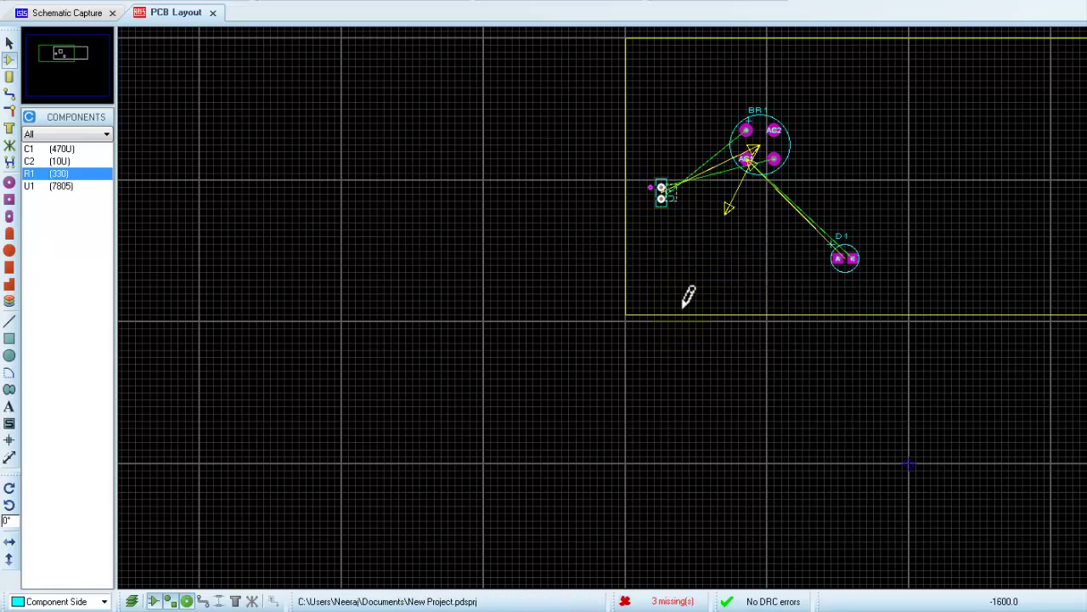
scroll(686, 298, "up", 1)
scroll(684, 296, "up", 2)
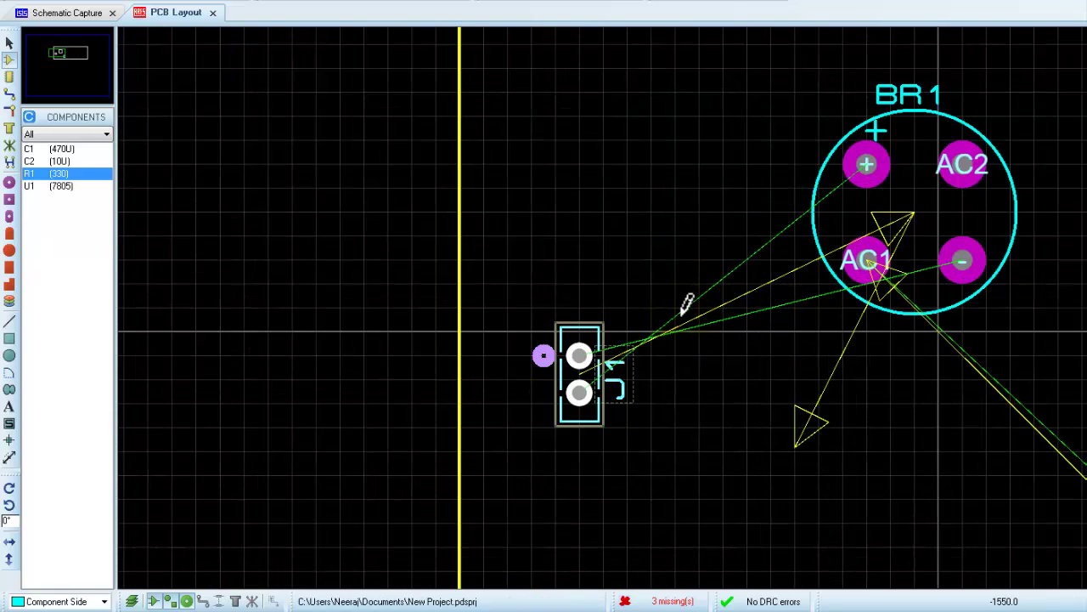
right_click(600, 353)
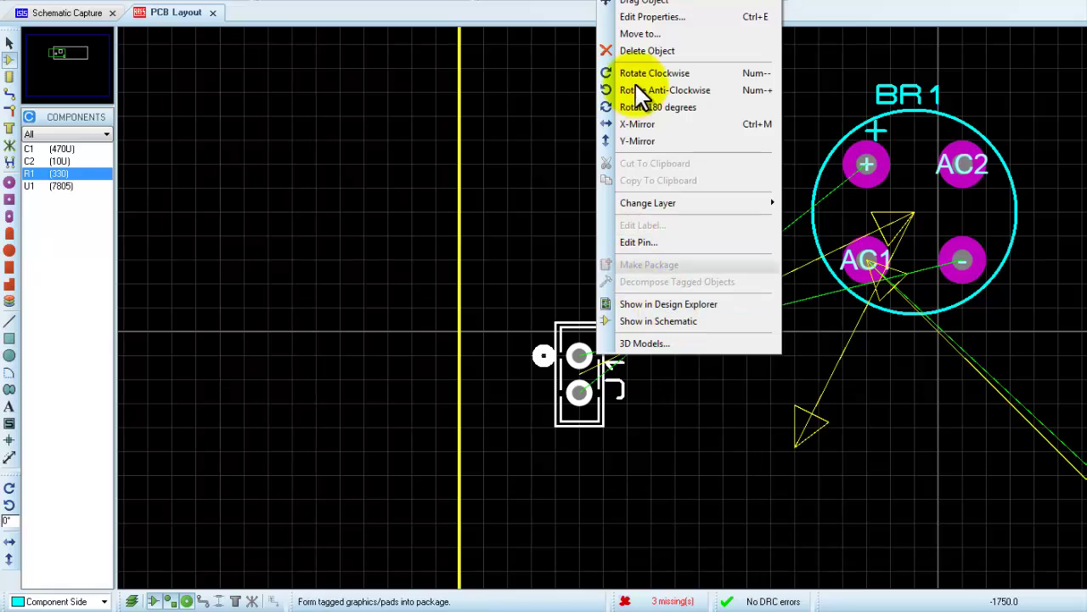
left_click(656, 107)
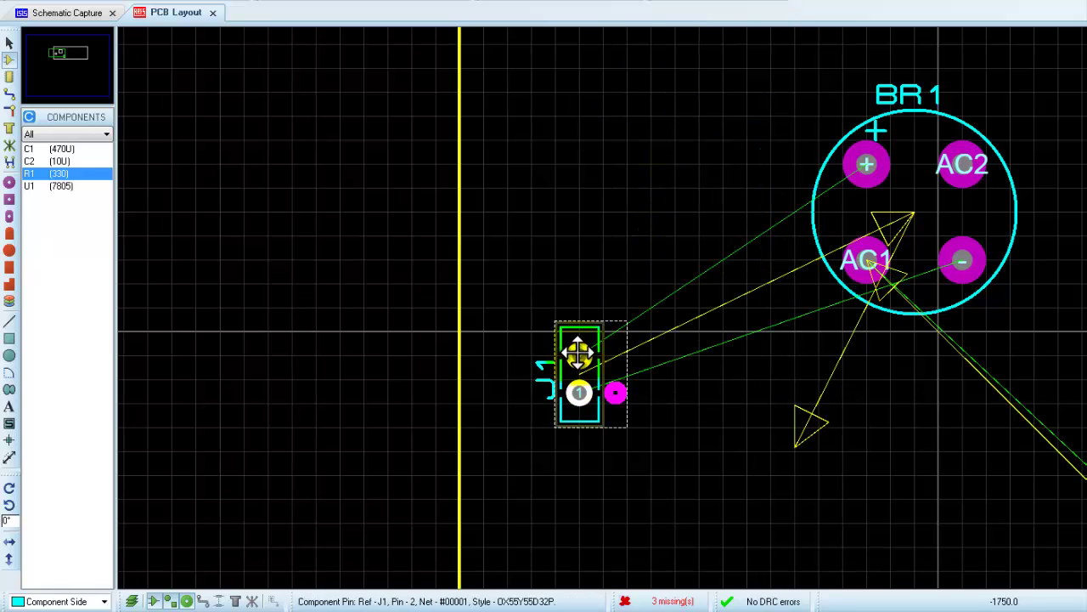
left_click_drag(576, 338, 555, 298)
scroll(761, 287, "down", 2)
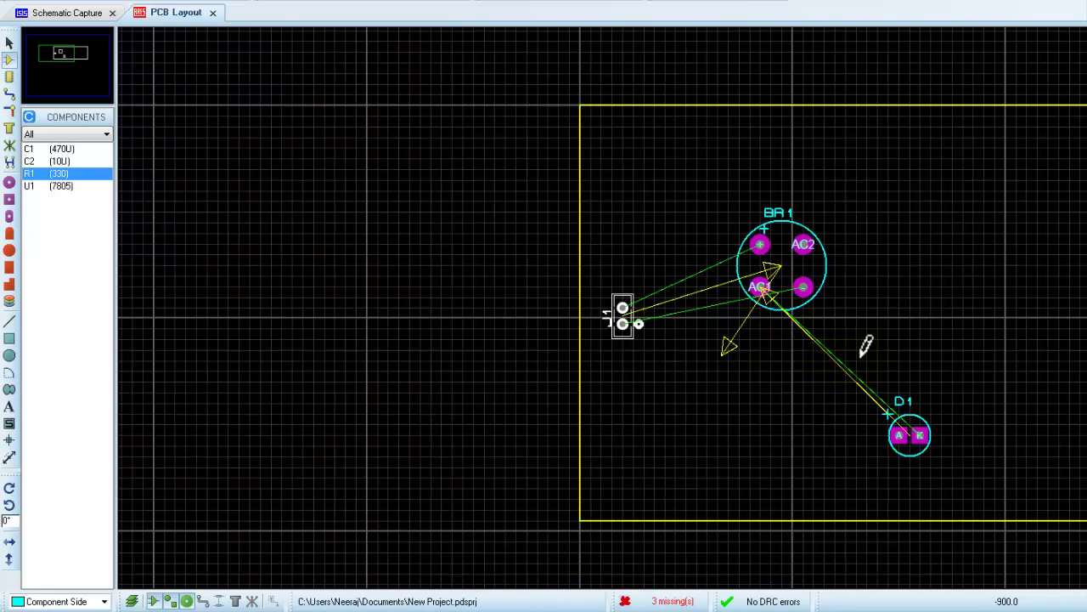
Step: Move D1 to the upper right of BR1, then move BR1 close to J1 and in line with it
left_click(901, 446)
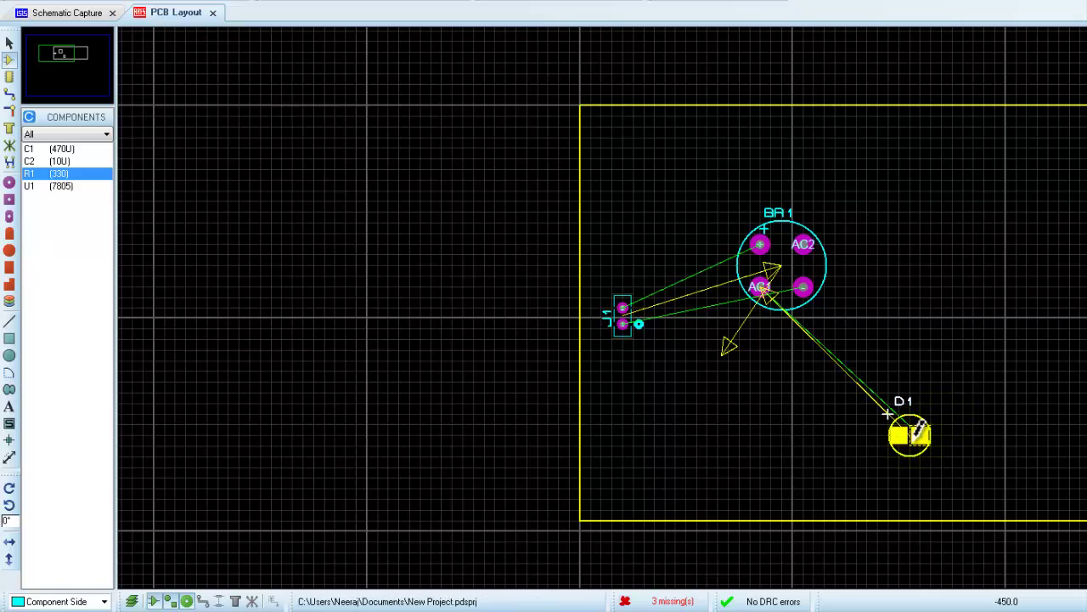
double_click(913, 437)
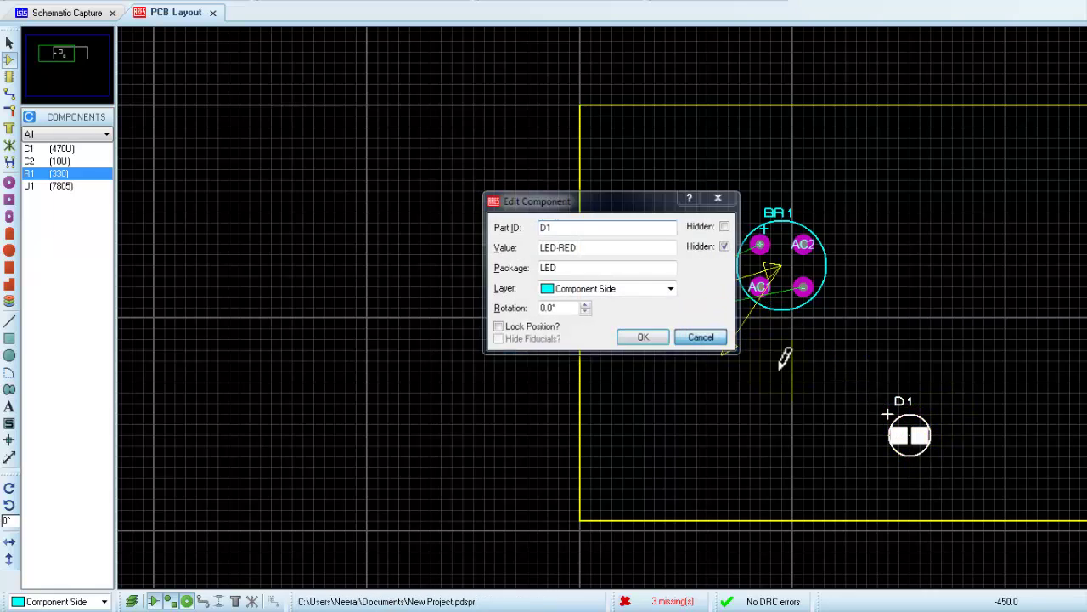
key("Escape")
left_click_drag(907, 435, 1064, 219)
left_click(786, 284)
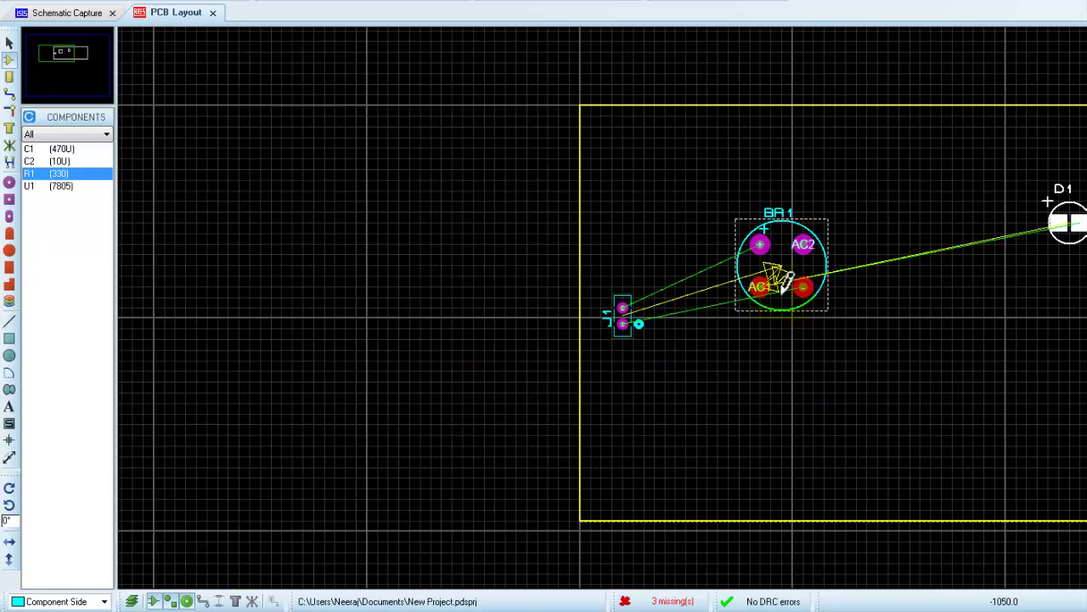
left_click_drag(756, 289, 705, 342)
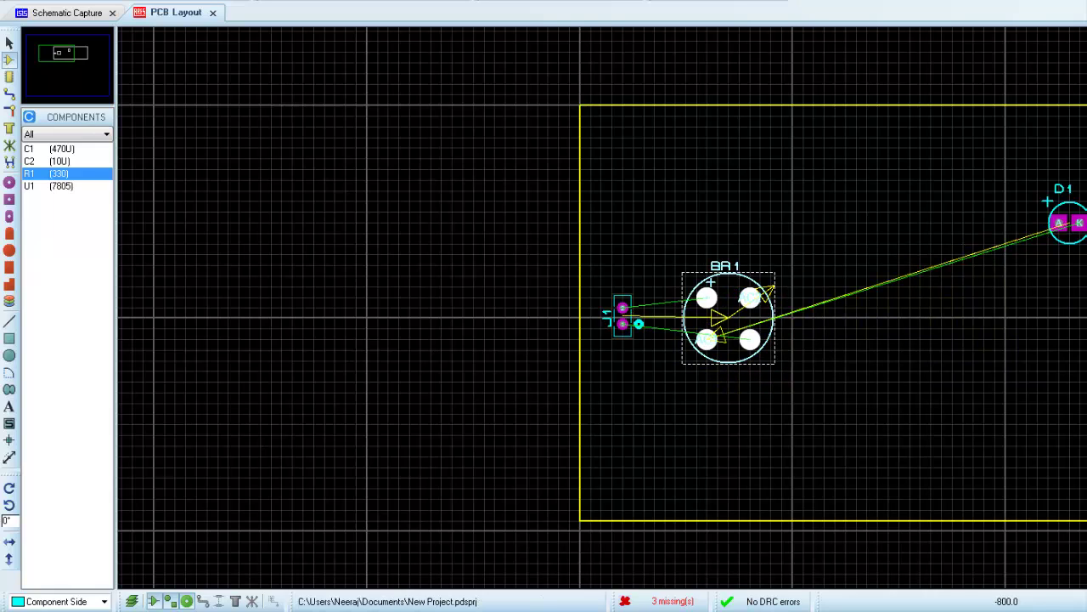
Step: Place capacitor C1 to the right of BR1 and regulator U1 to the right of C1, in line with J1 and BR1
left_click(61, 148)
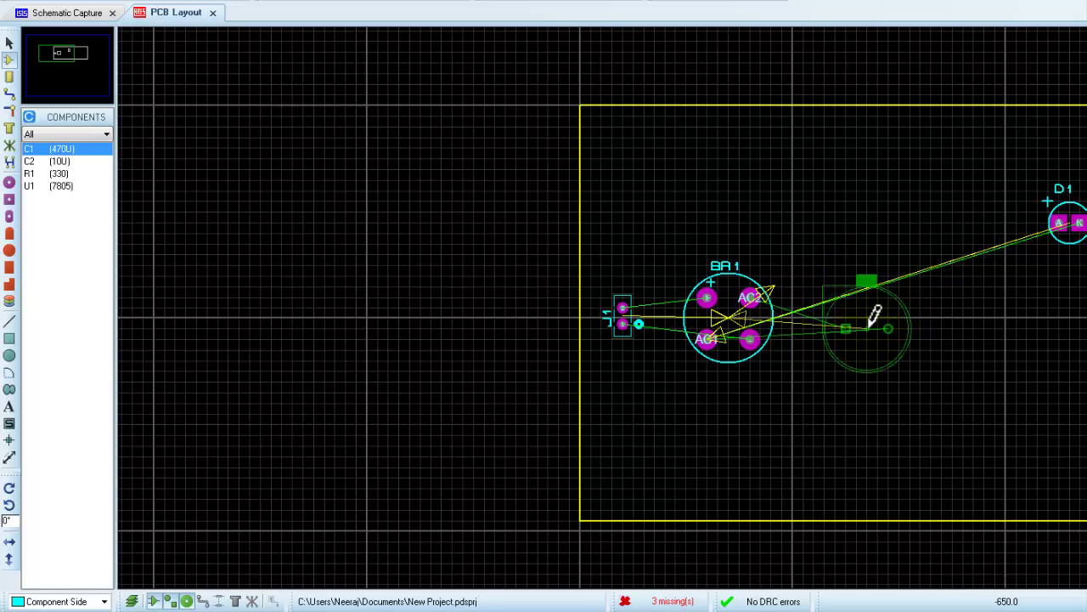
left_click(888, 317)
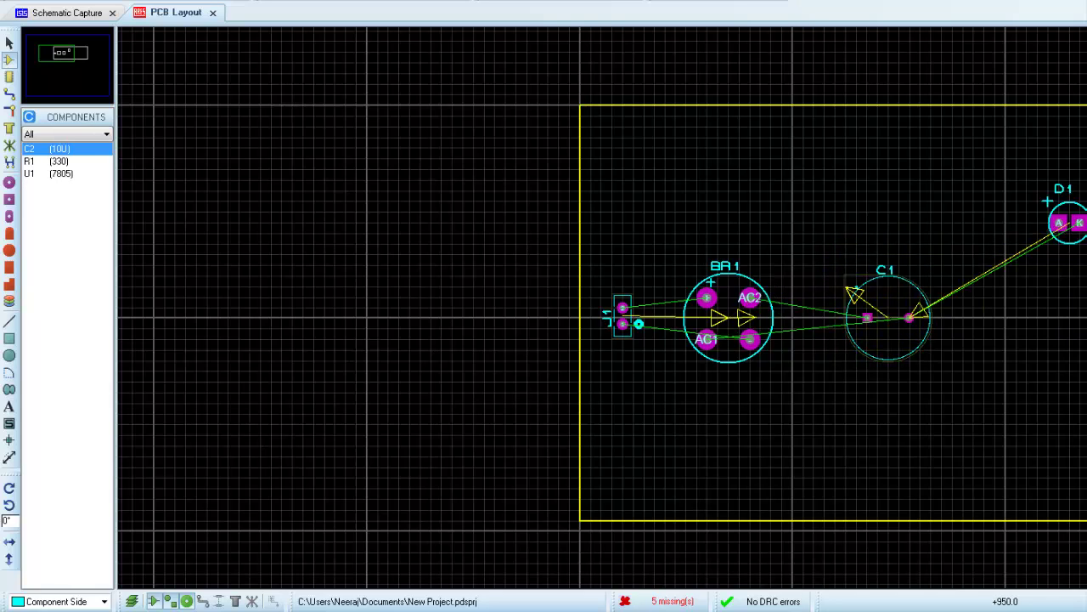
left_click(66, 175)
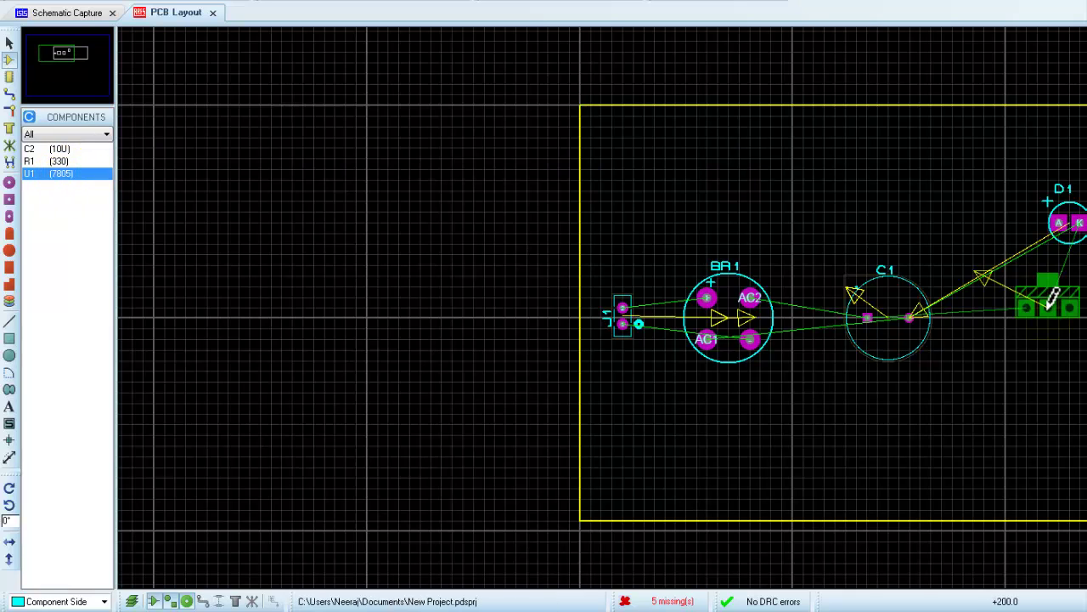
scroll(1052, 299, "up", 1)
scroll(680, 306, "down", 1)
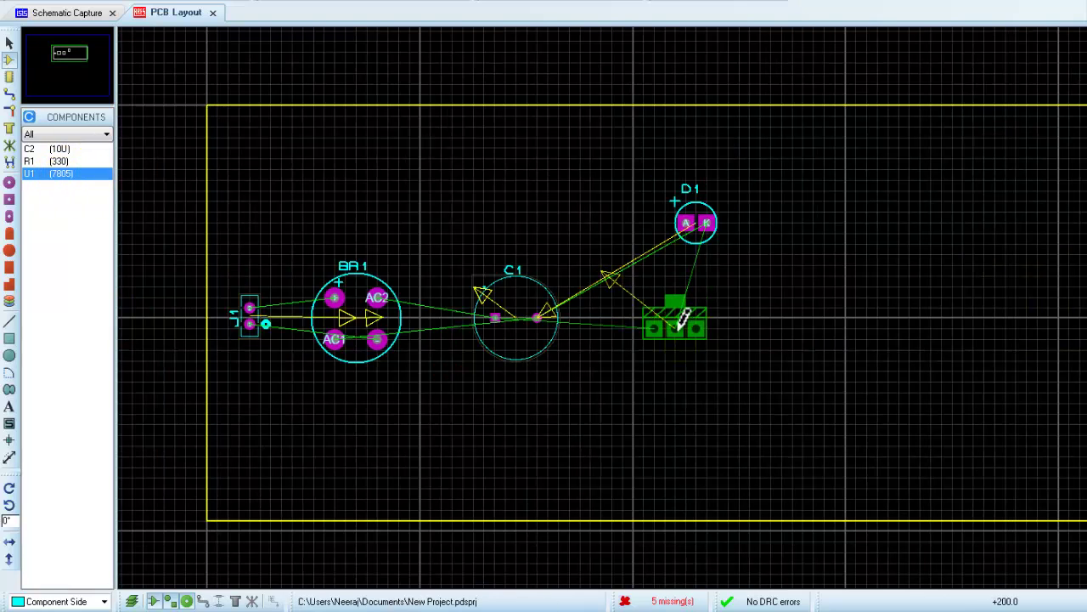
left_click(696, 315)
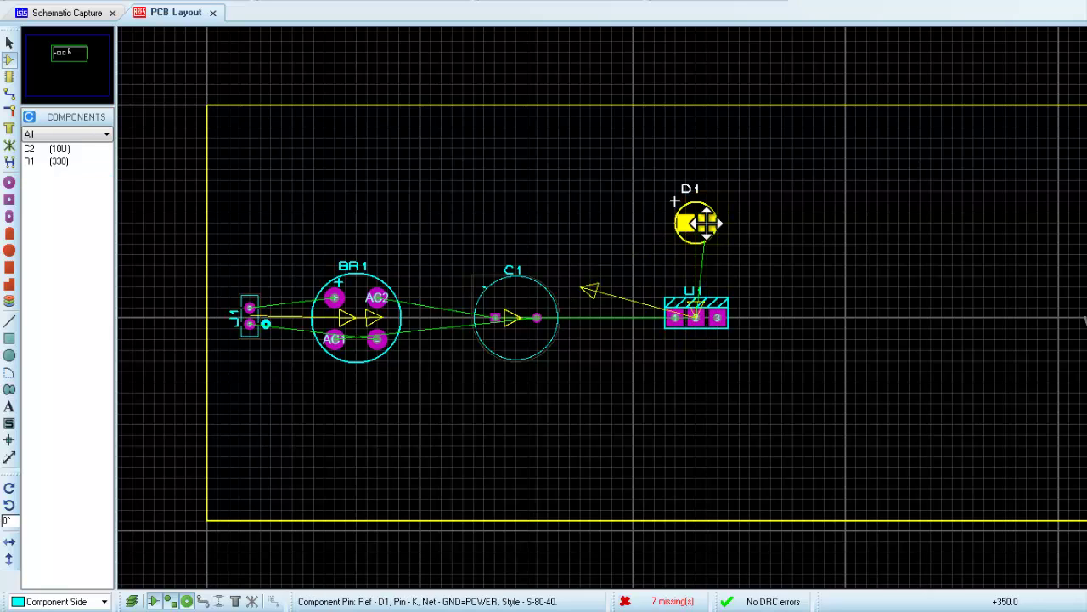
Step: Move D1 to the right end of the component row and place C2 and R1 in line between U1 and D1
left_click_drag(705, 223, 1066, 318)
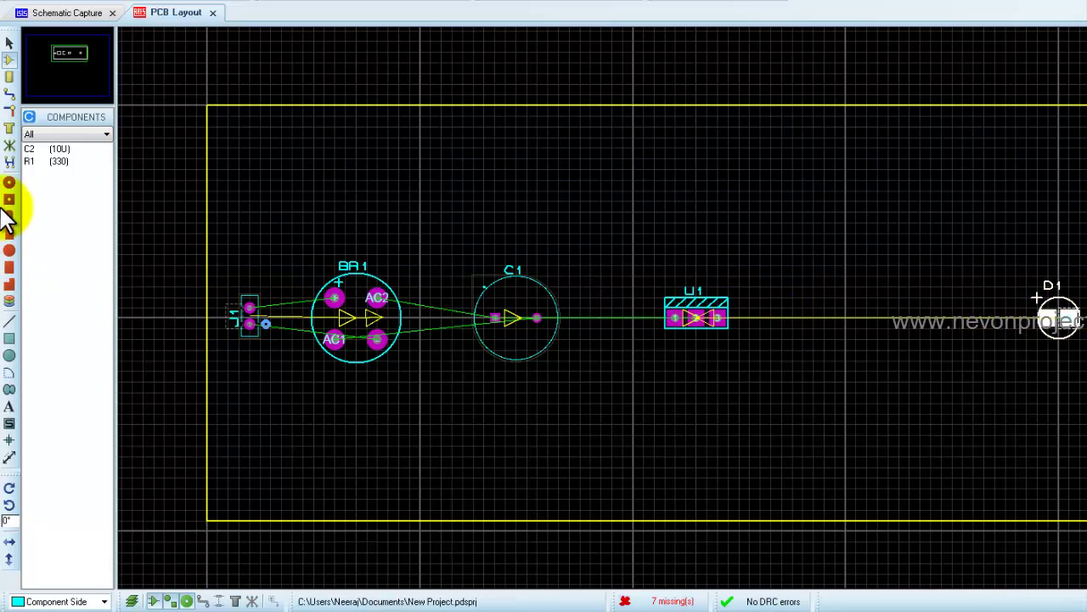
left_click(44, 149)
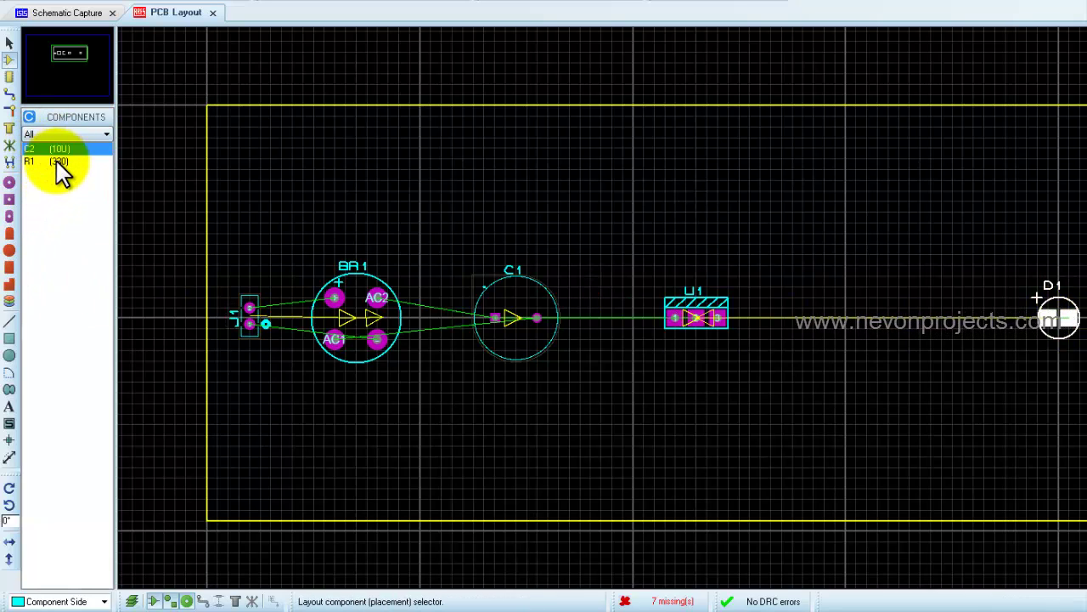
left_click(839, 302)
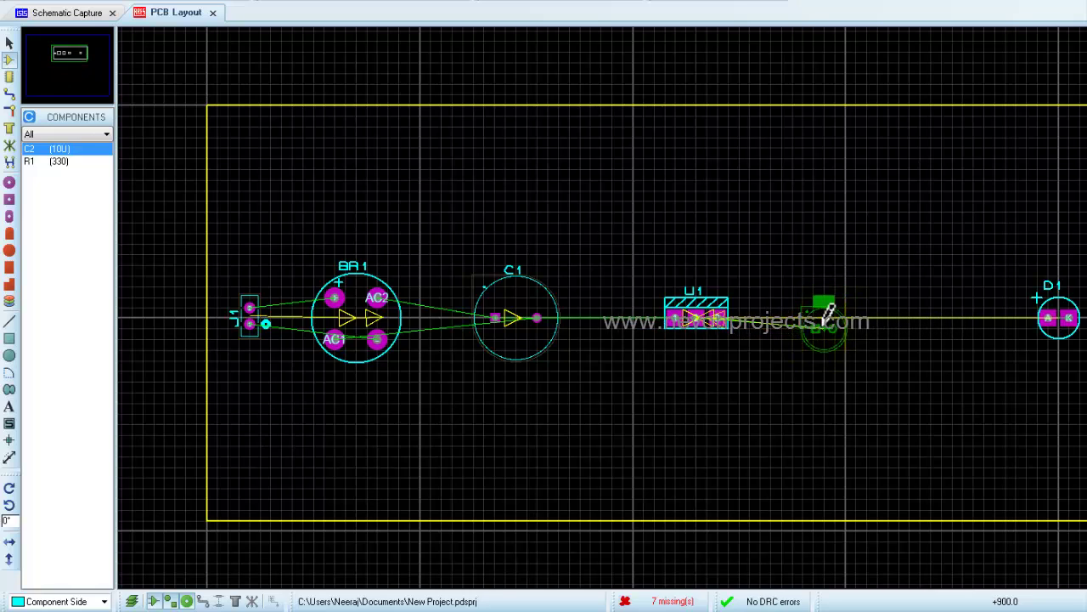
left_click(824, 319)
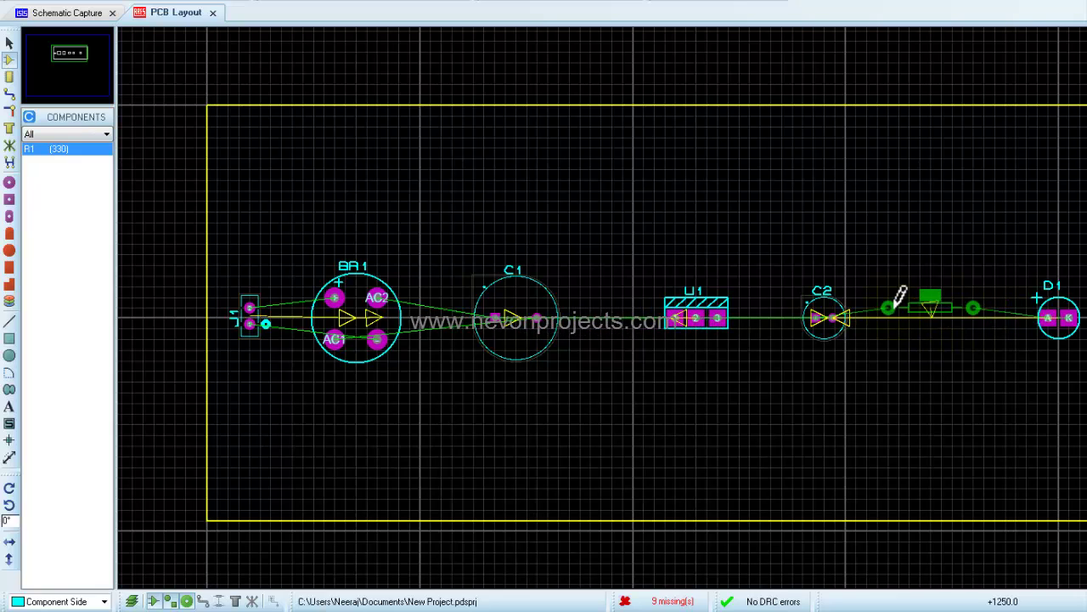
left_click(902, 313)
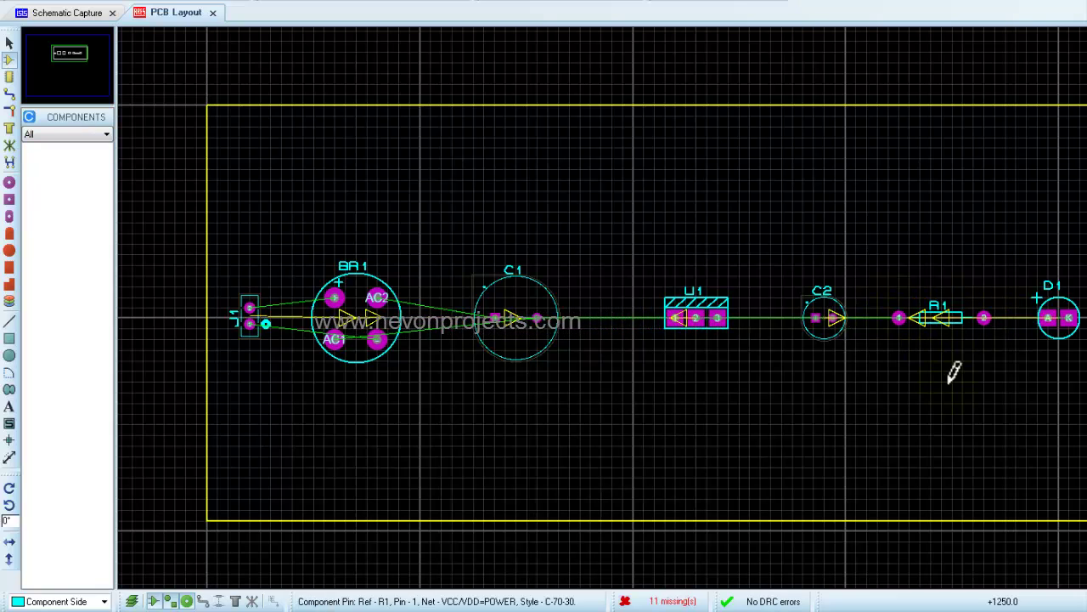
Step: Shrink the Board Edge outline by moving its right side inward, about halfway toward D1
scroll(974, 379, "down", 2)
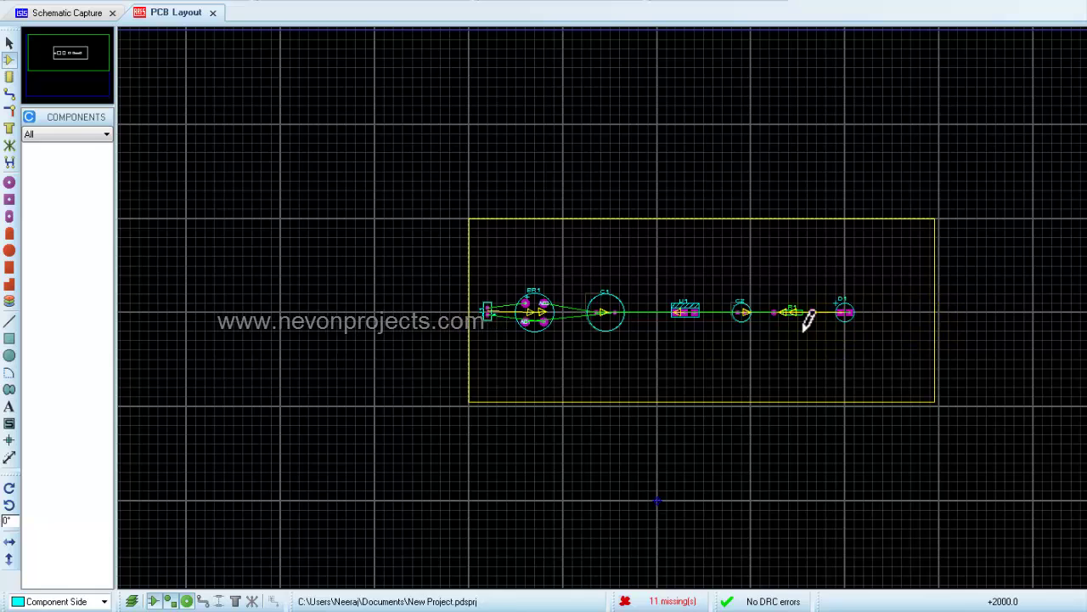
left_click(937, 312)
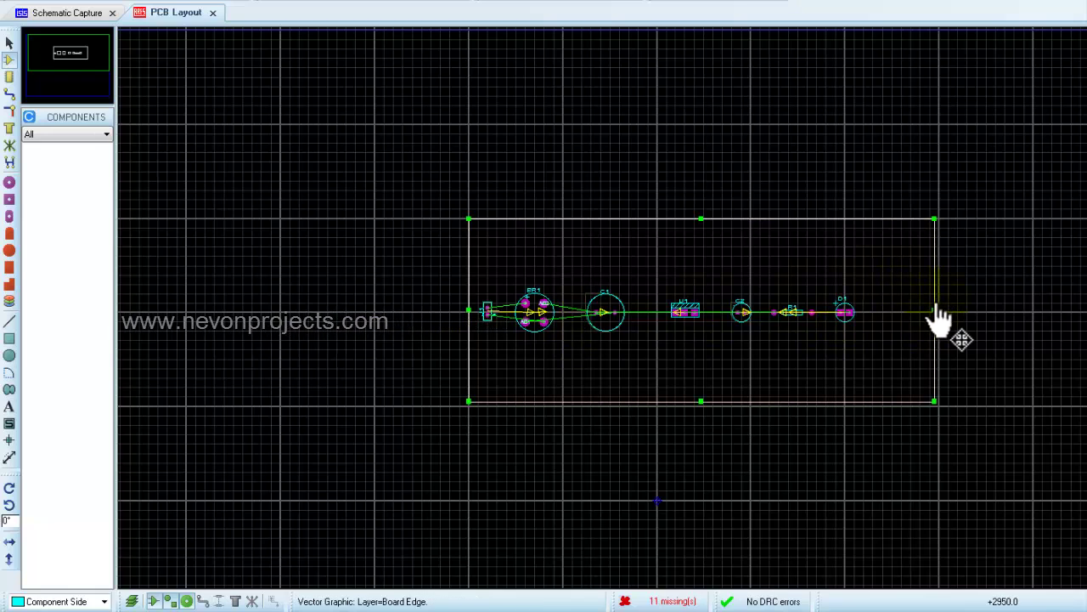
scroll(934, 328, "up", 2)
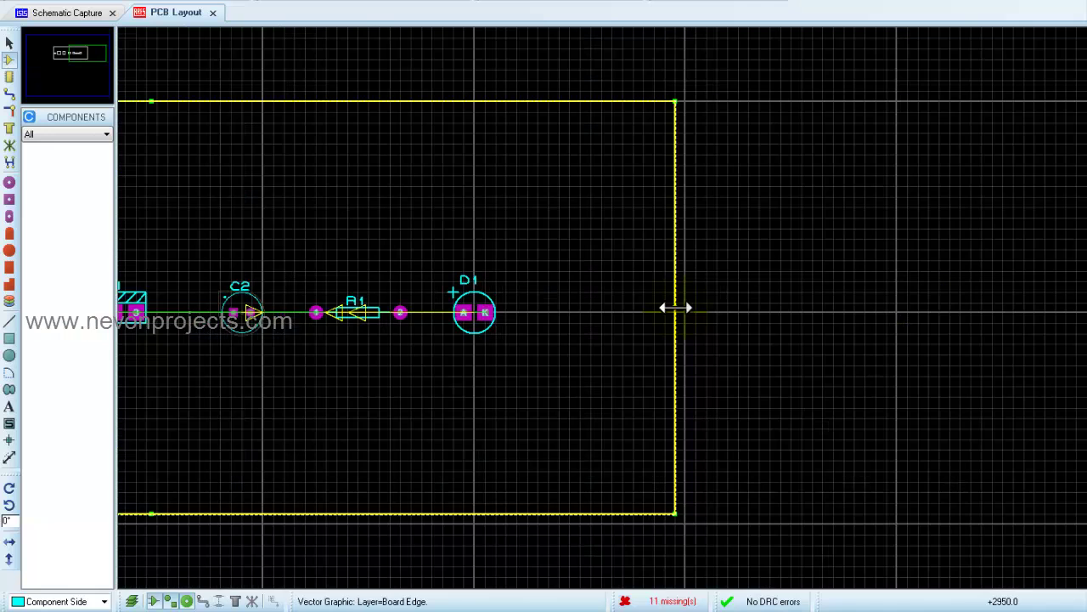
left_click_drag(676, 307, 571, 316)
scroll(546, 321, "down", 3)
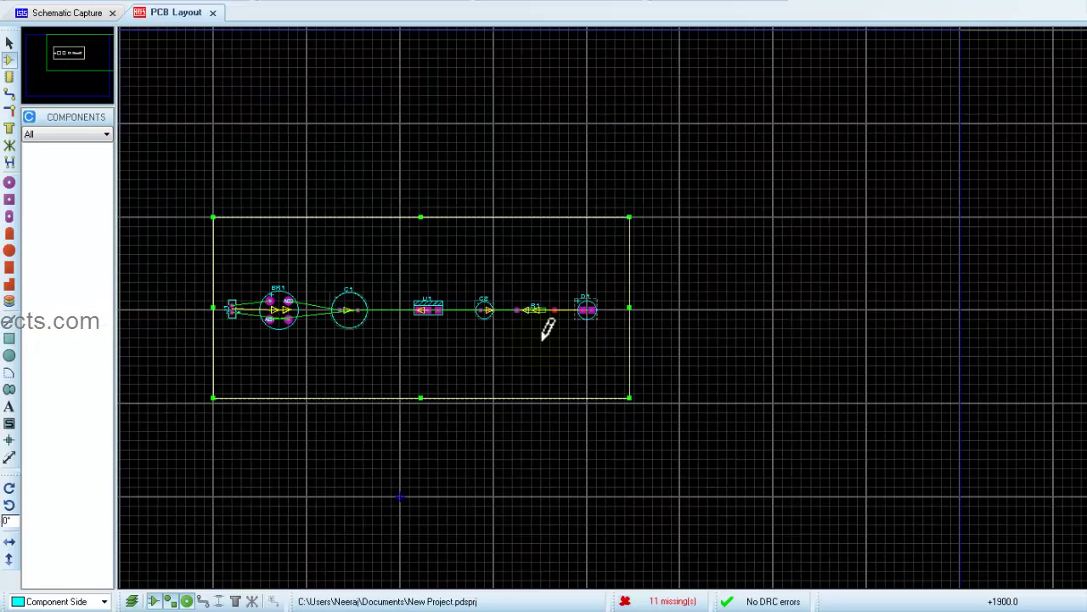
Step: Route DEFAULT traces on Bottom Copper from J1 pin 2 to BR1's + pad and from J1 pin 1 to its - pad
scroll(684, 294, "up", 2)
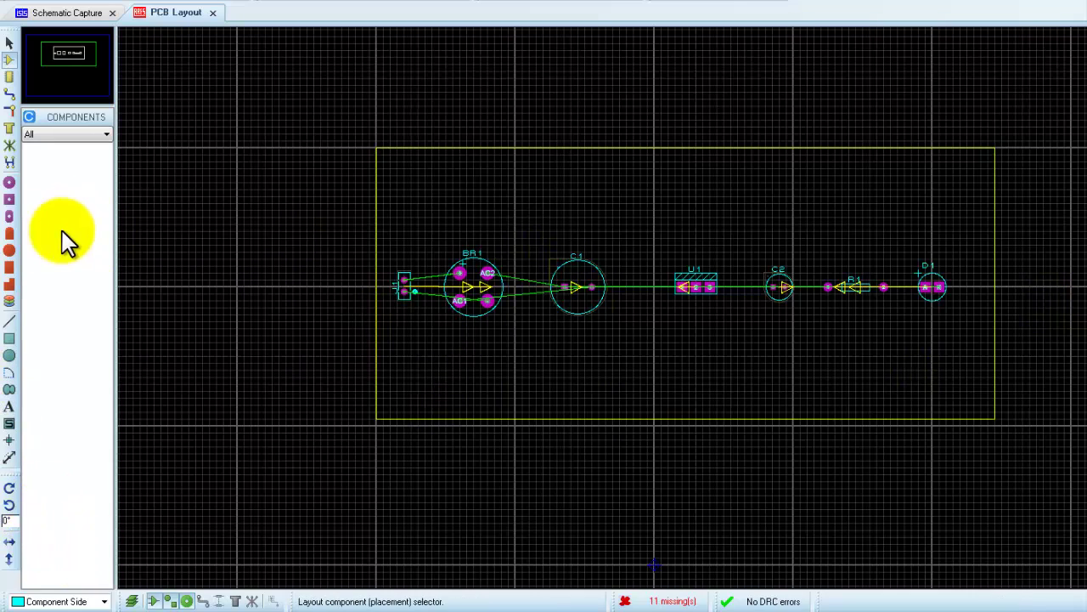
left_click(9, 94)
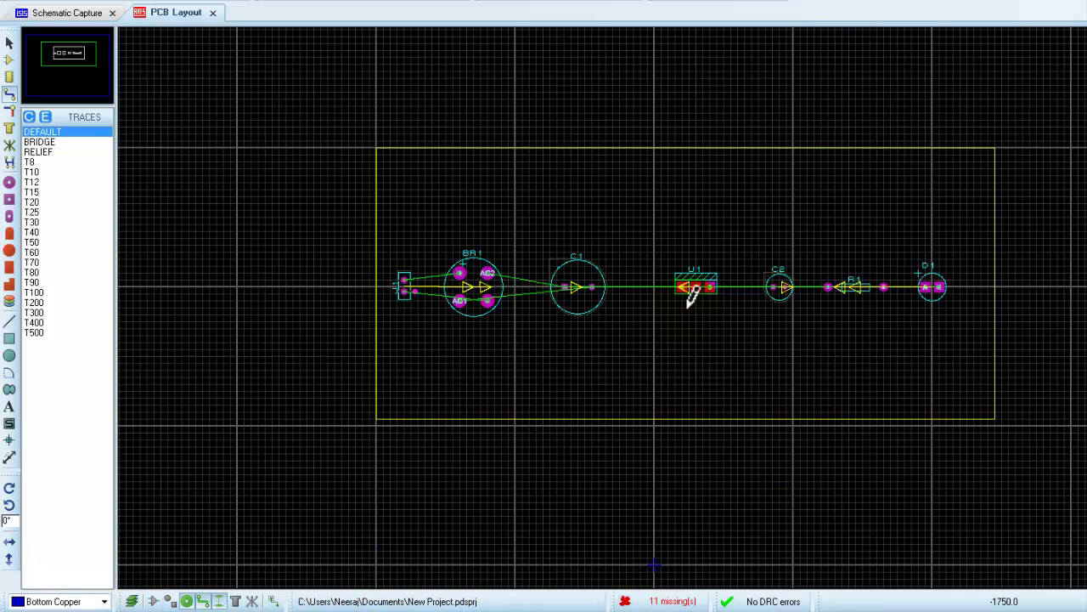
scroll(693, 293, "up", 2)
scroll(669, 286, "up", 1)
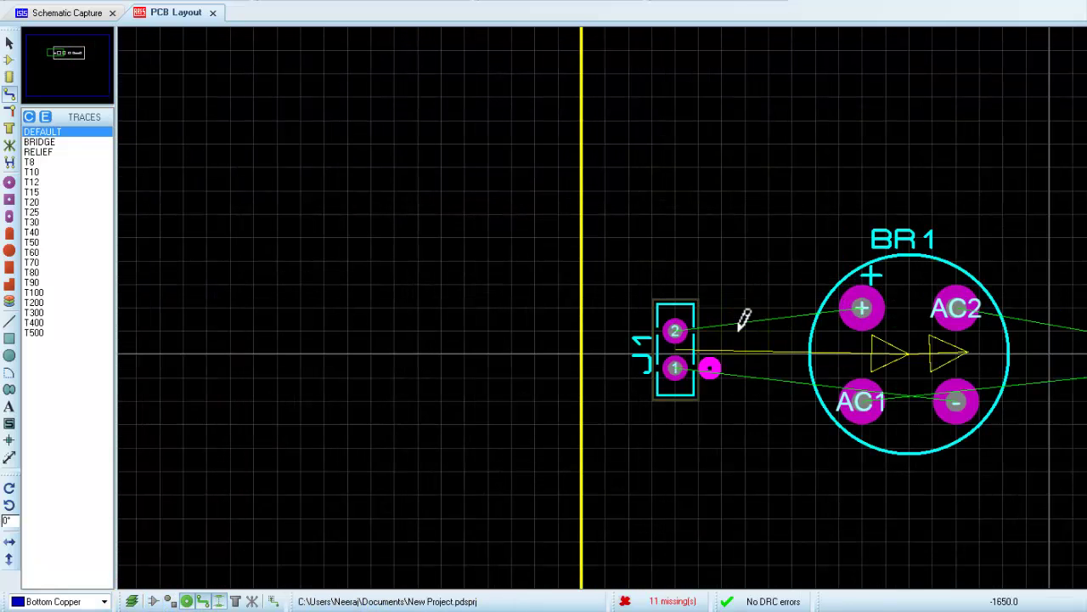
left_click(675, 330)
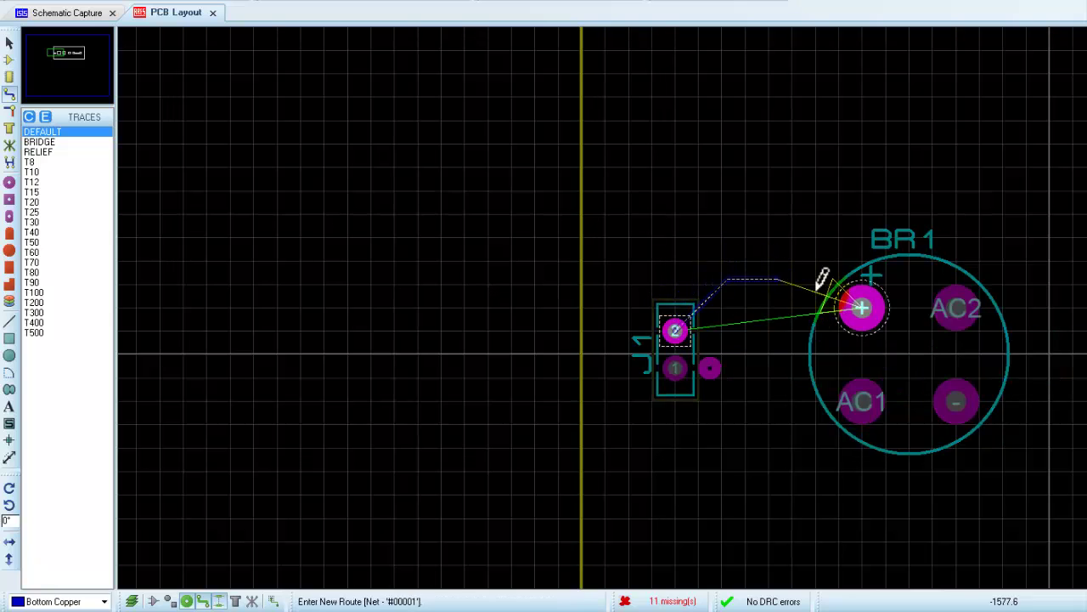
left_click(861, 308)
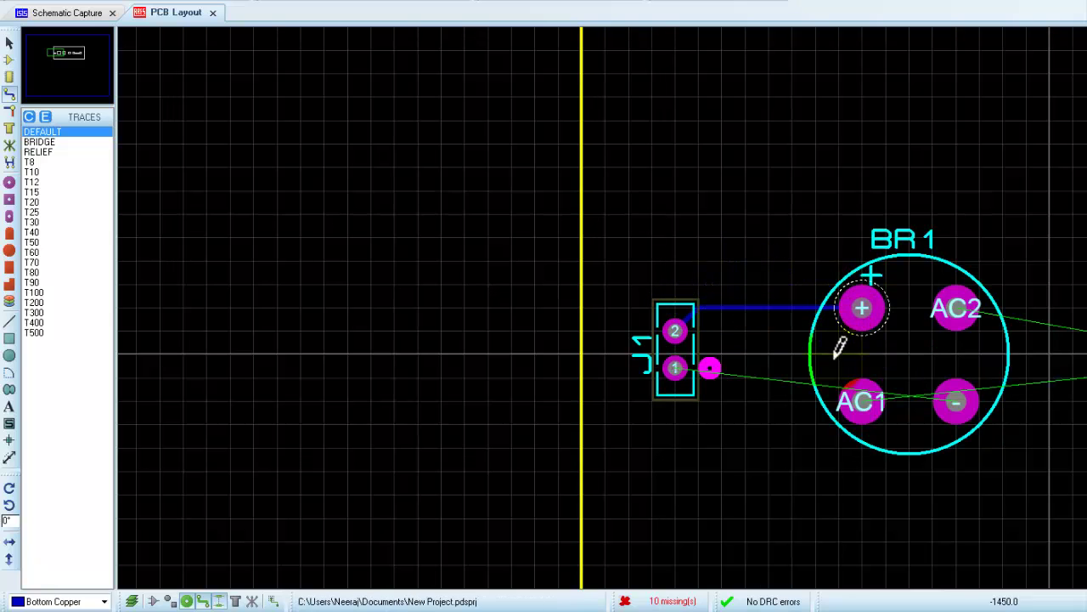
left_click(678, 364)
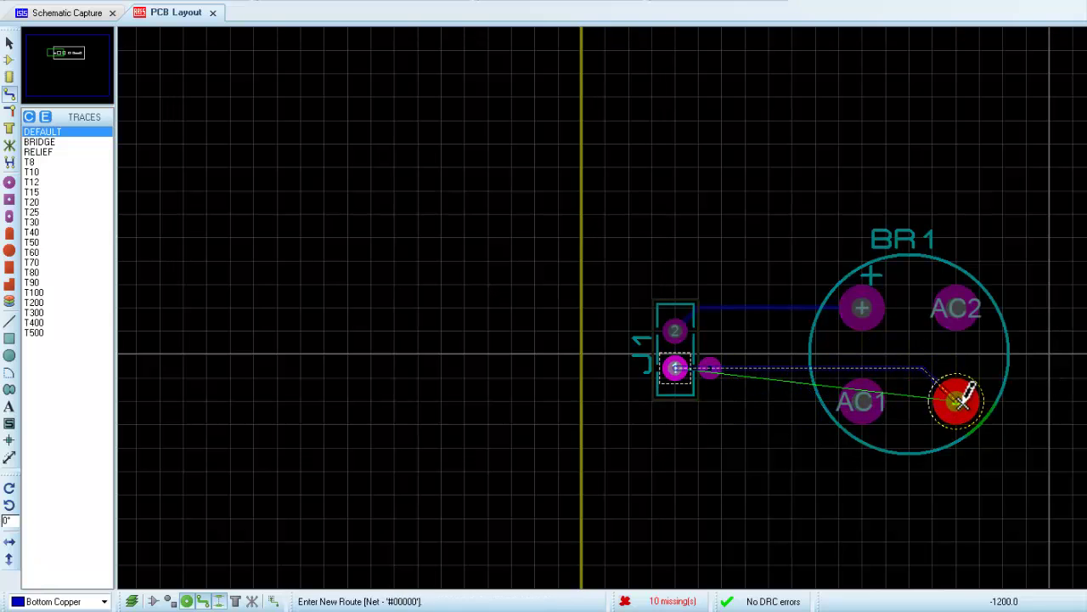
left_click(958, 401)
Step: Route BR1's AC1 pad below the - pad to C1's round pad, and its AC2 pad to C1's square pad
left_click(858, 406)
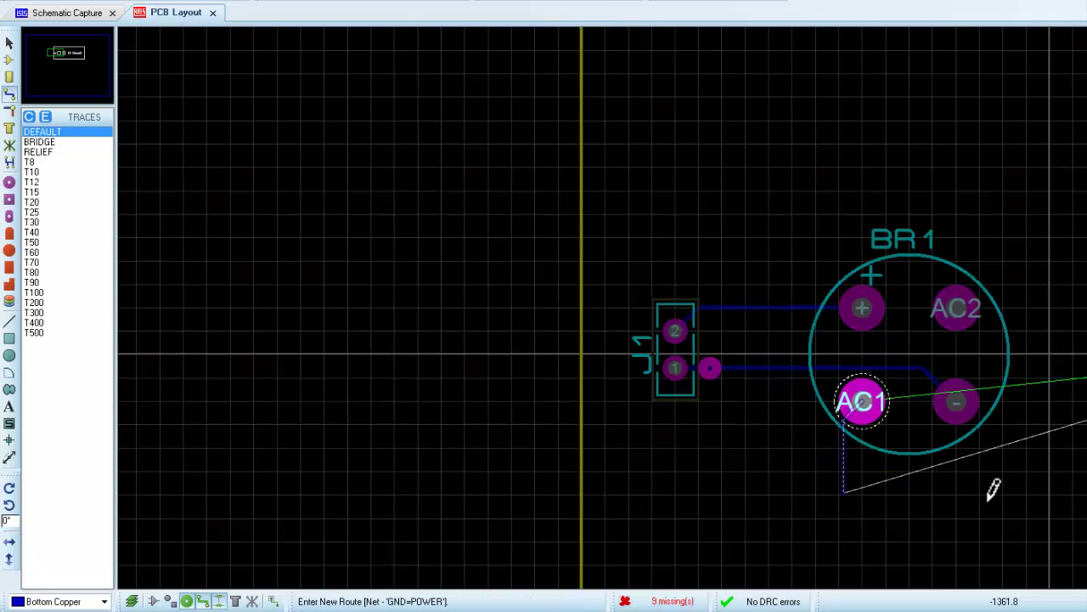
scroll(925, 410, "down", 2)
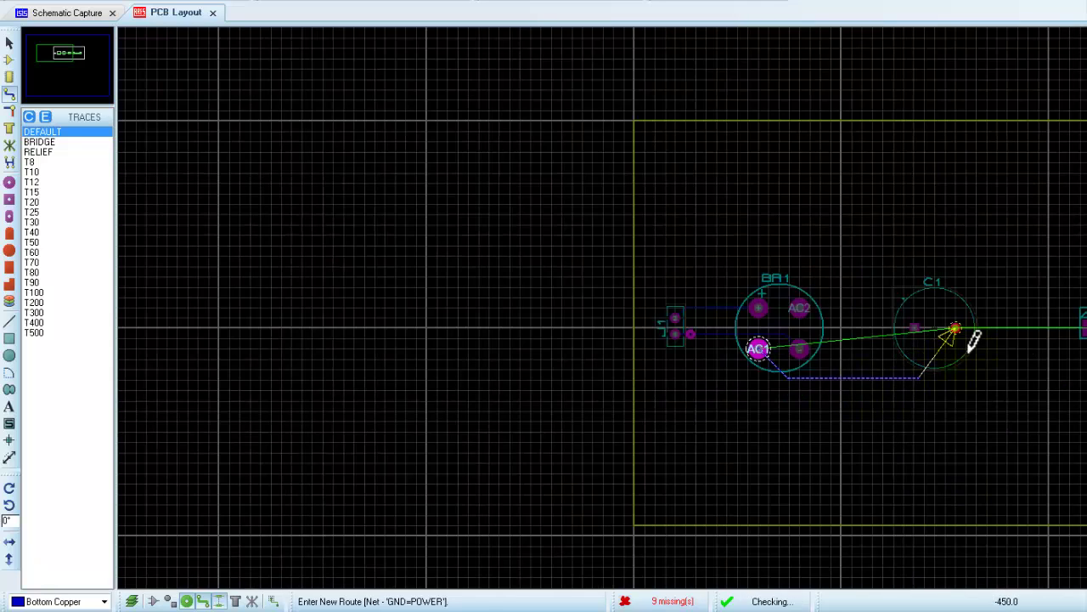
scroll(973, 339, "up", 1)
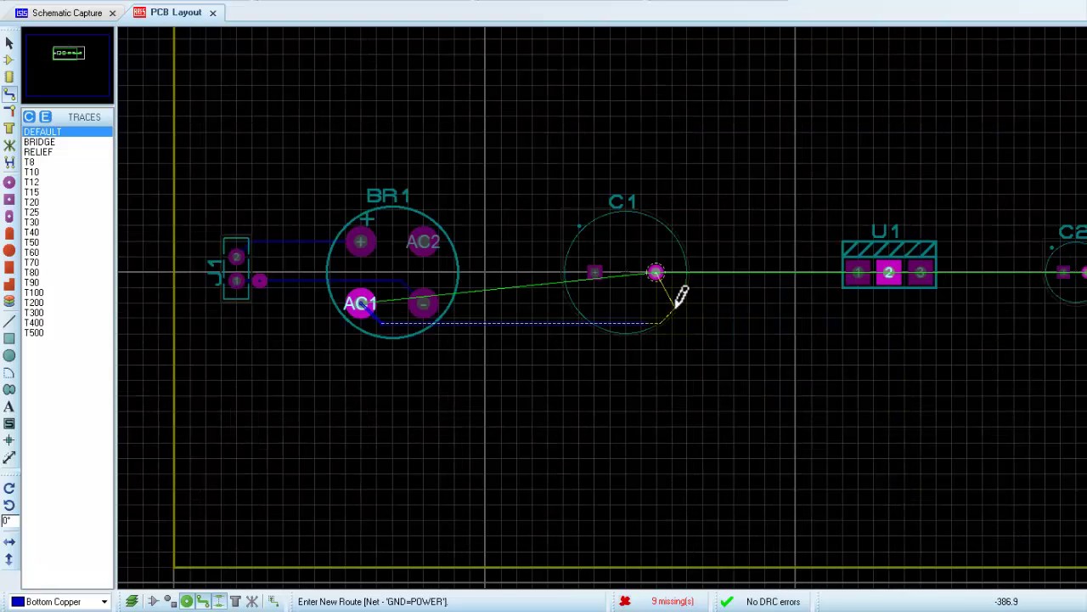
left_click(656, 270)
left_click(429, 243)
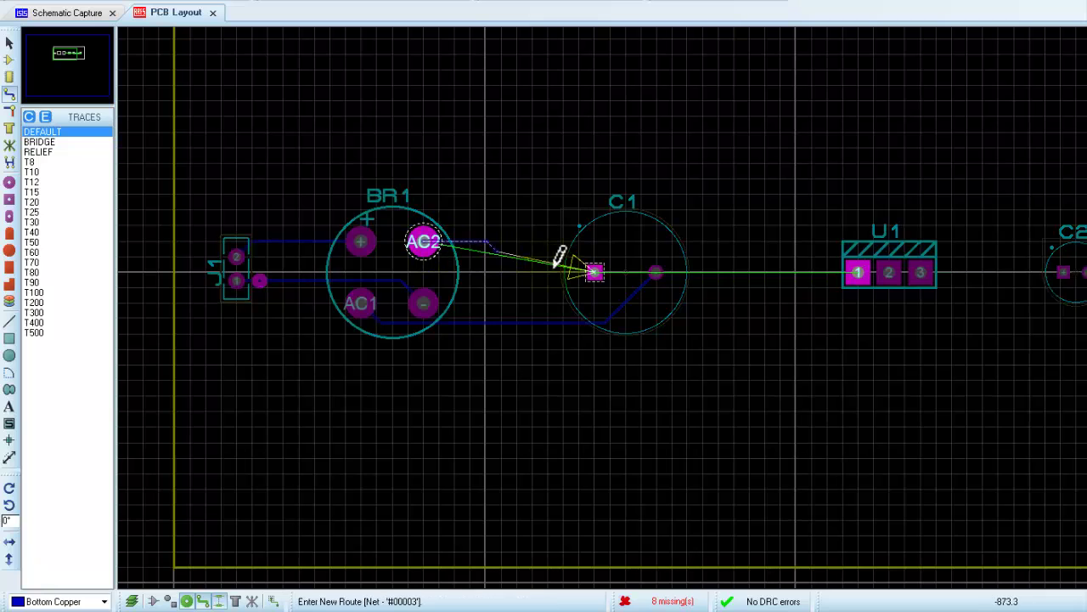
left_click(598, 270)
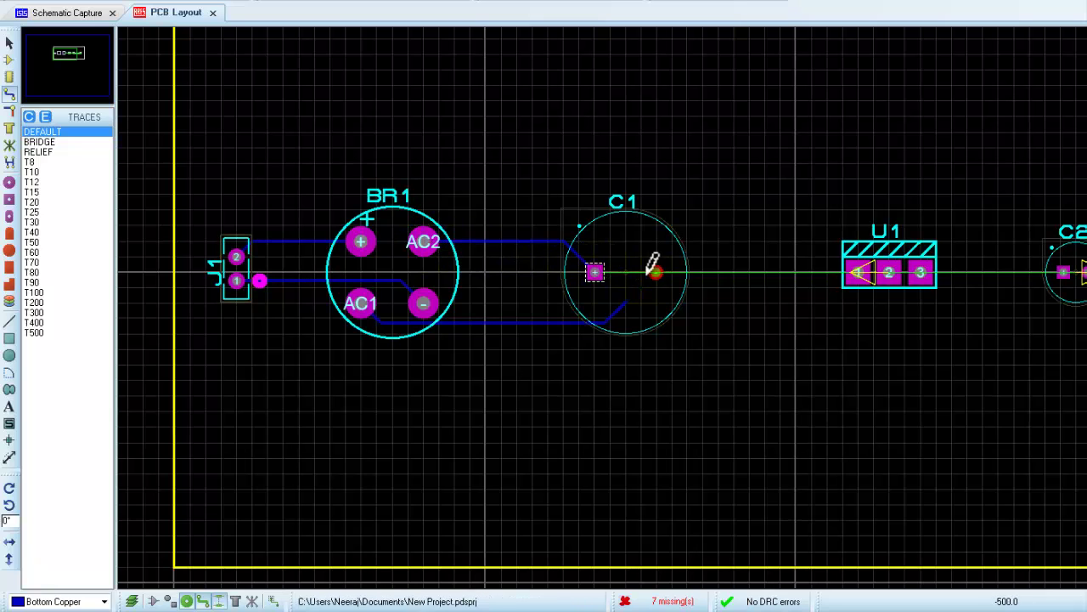
Step: Route C1's square pad to U1 pin 1, C1's round pad to U1 pin 2, and U1 pin 3 to C2's square pad
left_click(597, 270)
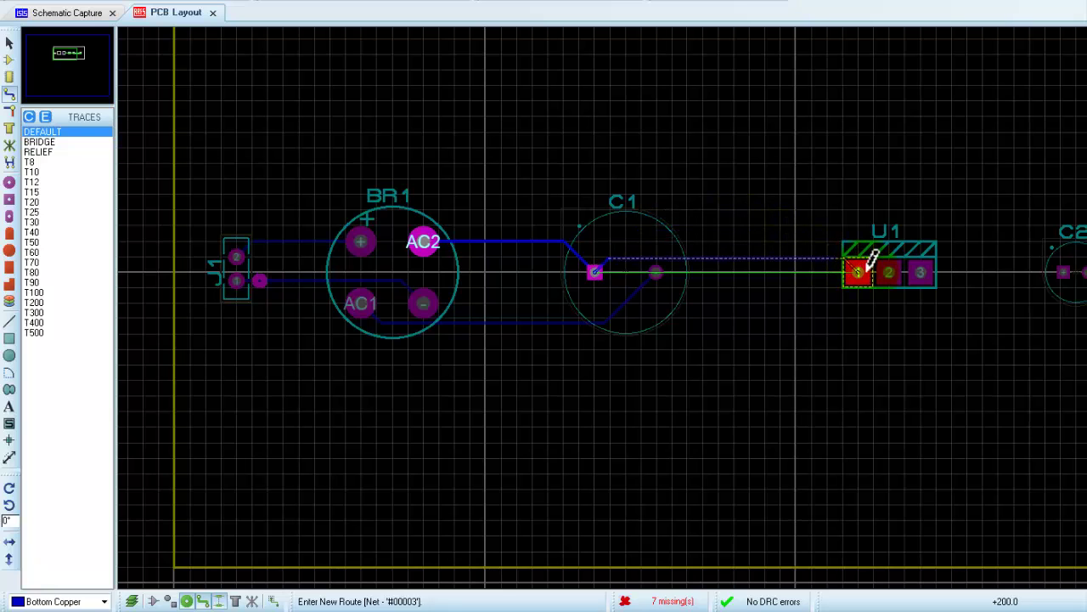
left_click(852, 270)
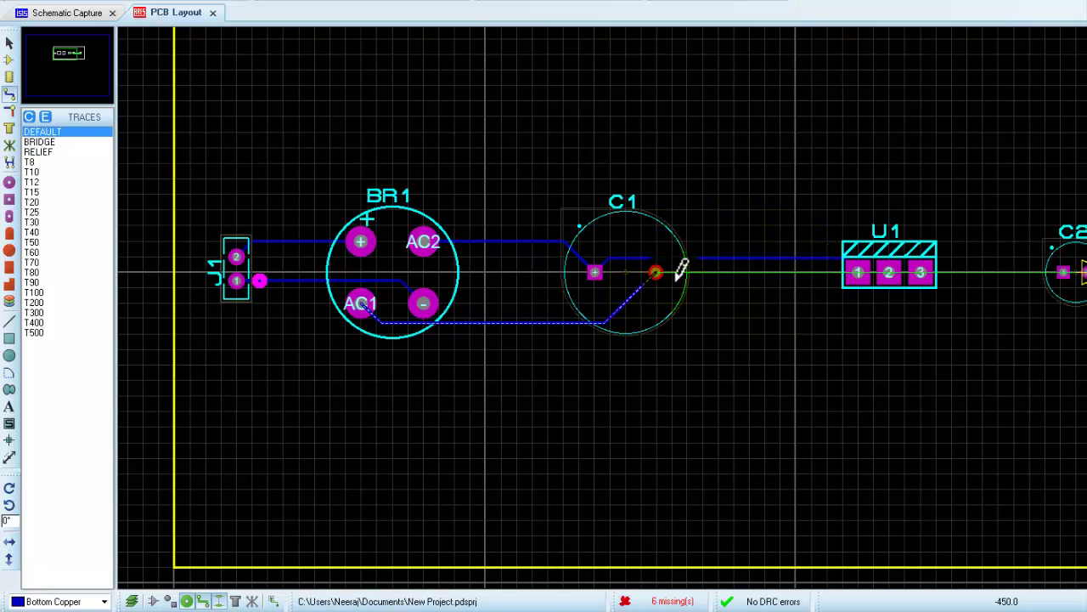
left_click(659, 272)
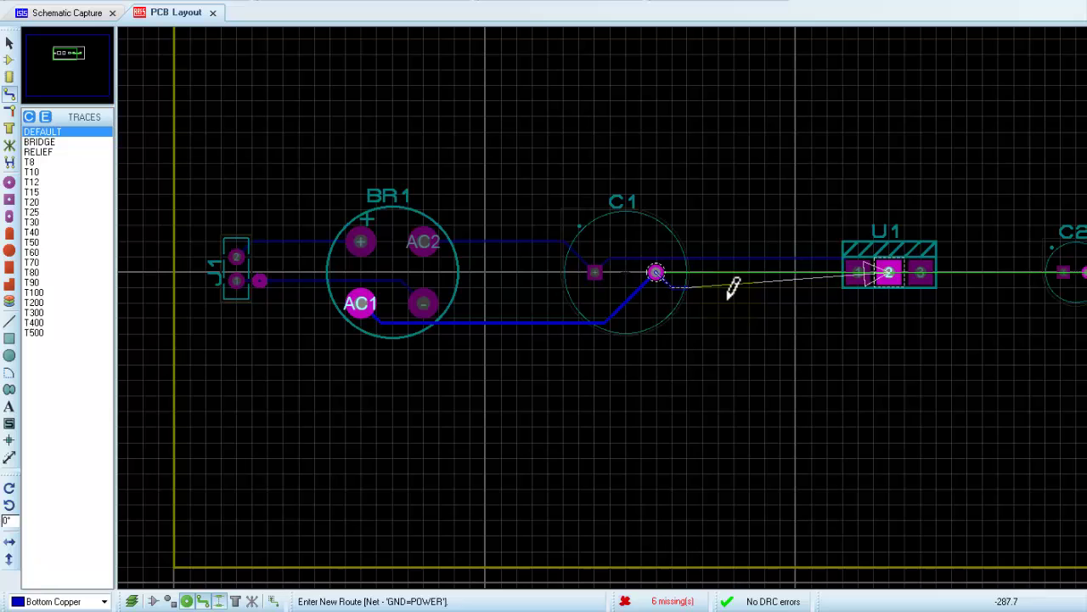
left_click(890, 270)
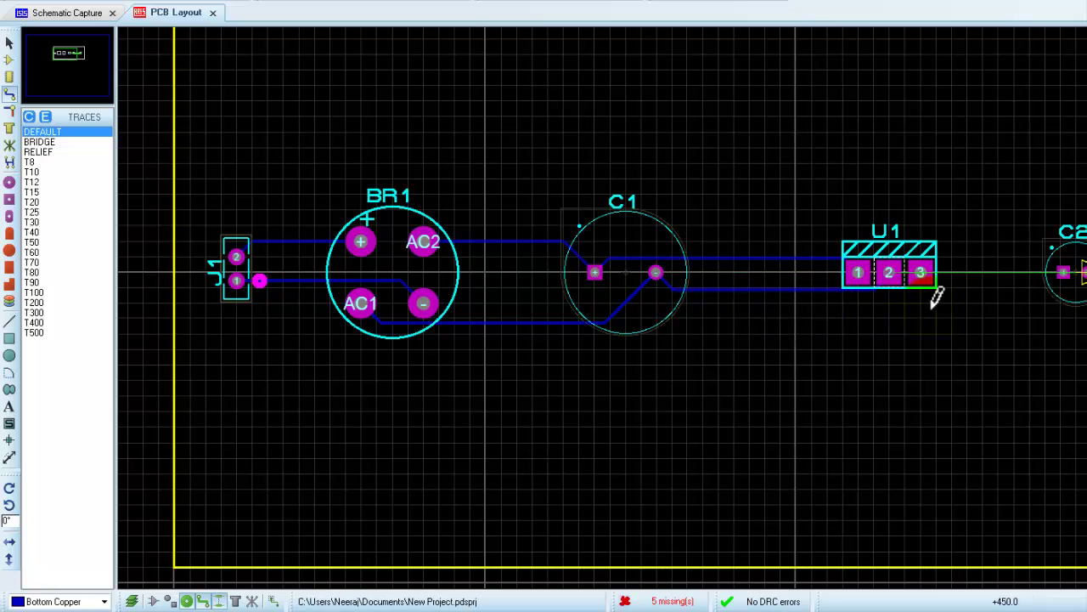
left_click(923, 270)
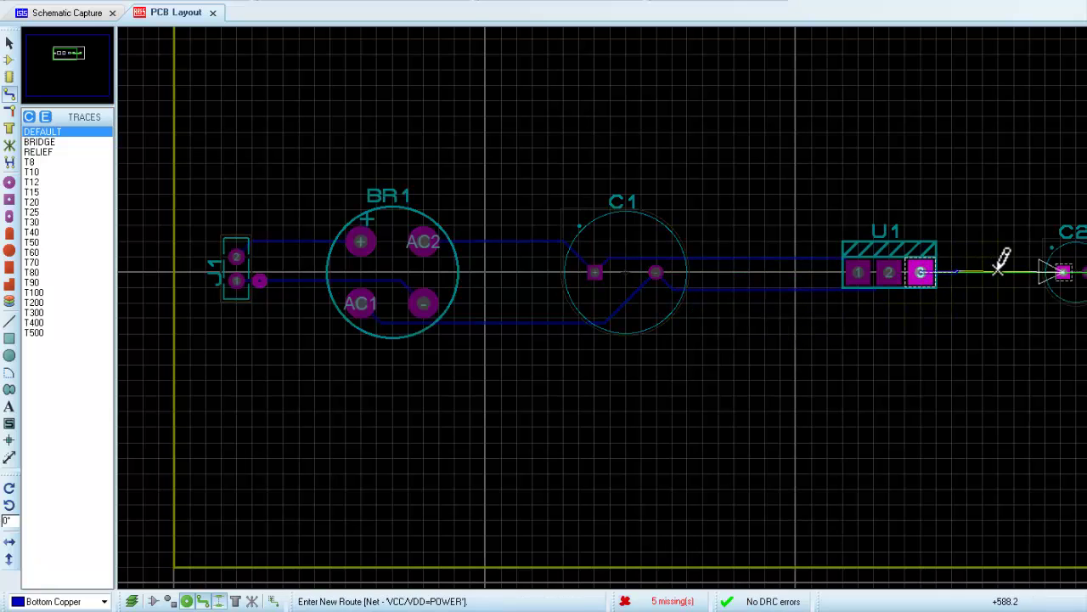
left_click(1063, 272)
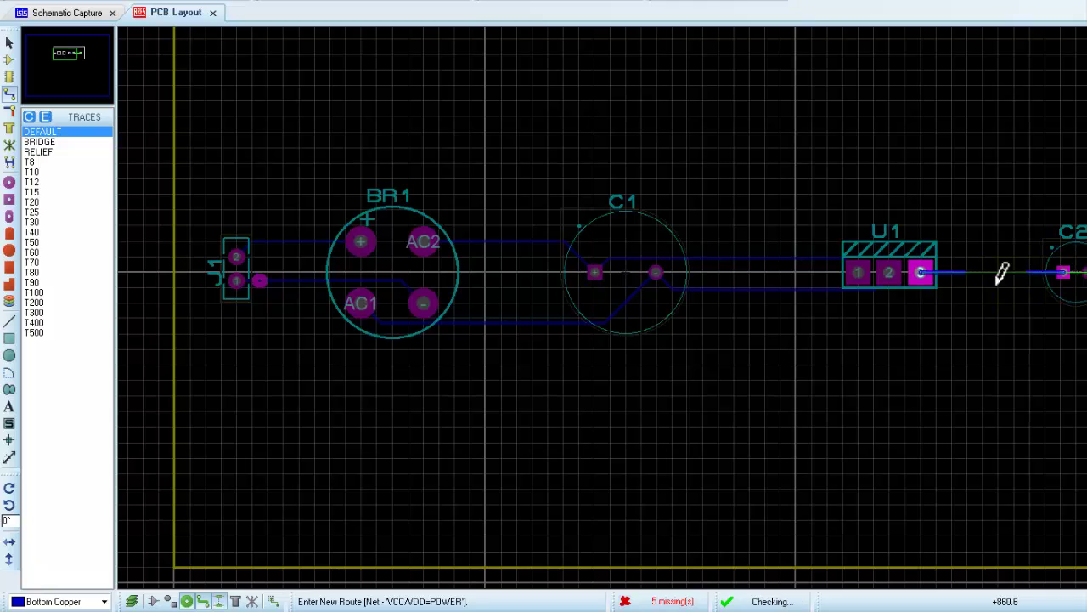
Step: Route DEFAULT traces on Bottom Copper from U1 pin 2 to C2's round pad and from C2's square pad to R1 pin 1
left_click(892, 272)
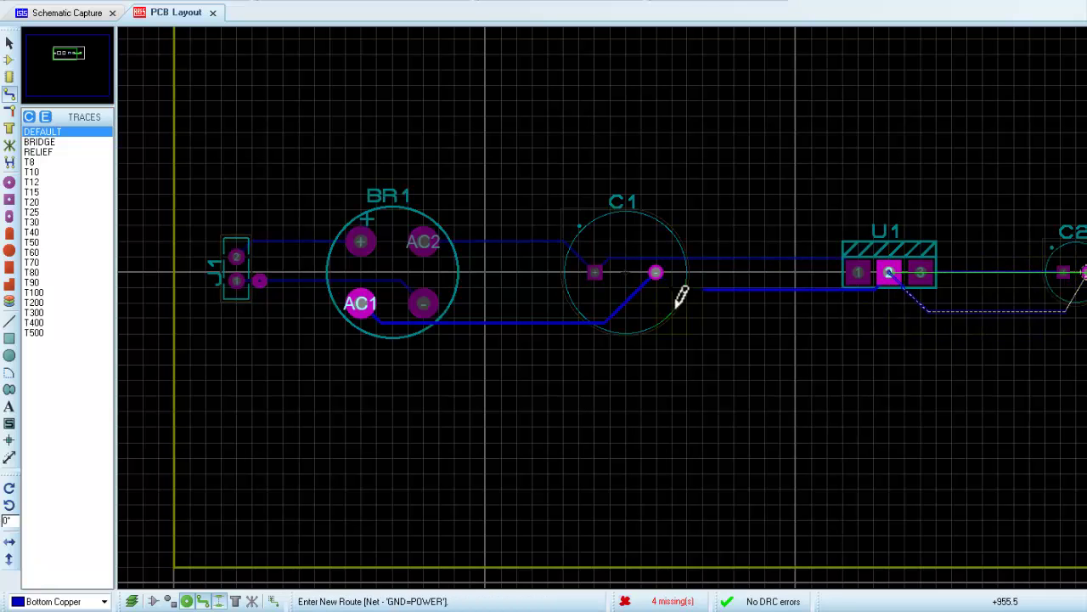
scroll(1063, 272, "up", 2)
left_click(639, 258)
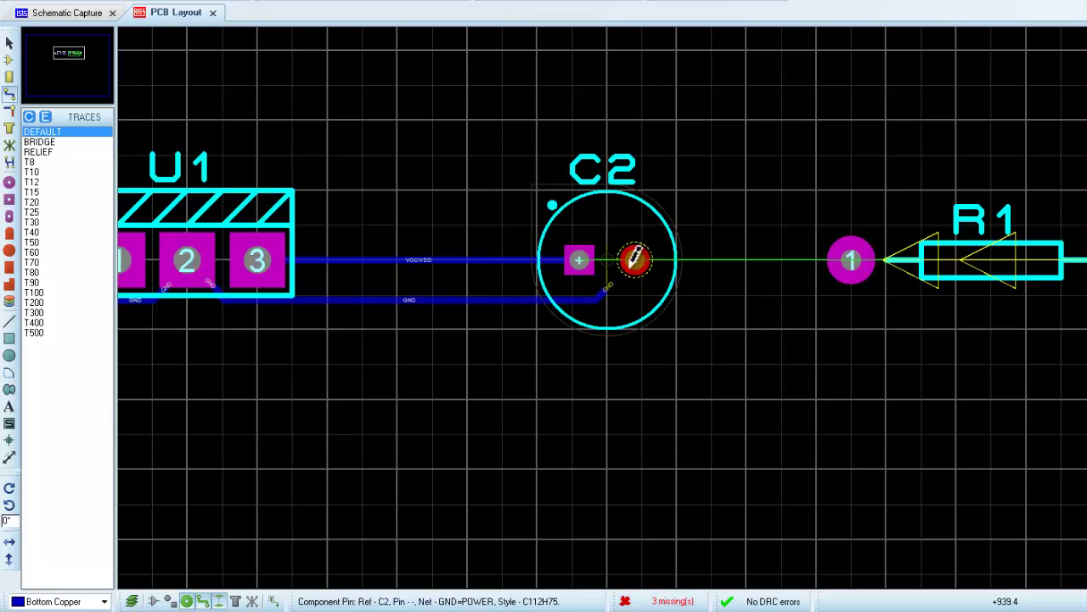
left_click(580, 259)
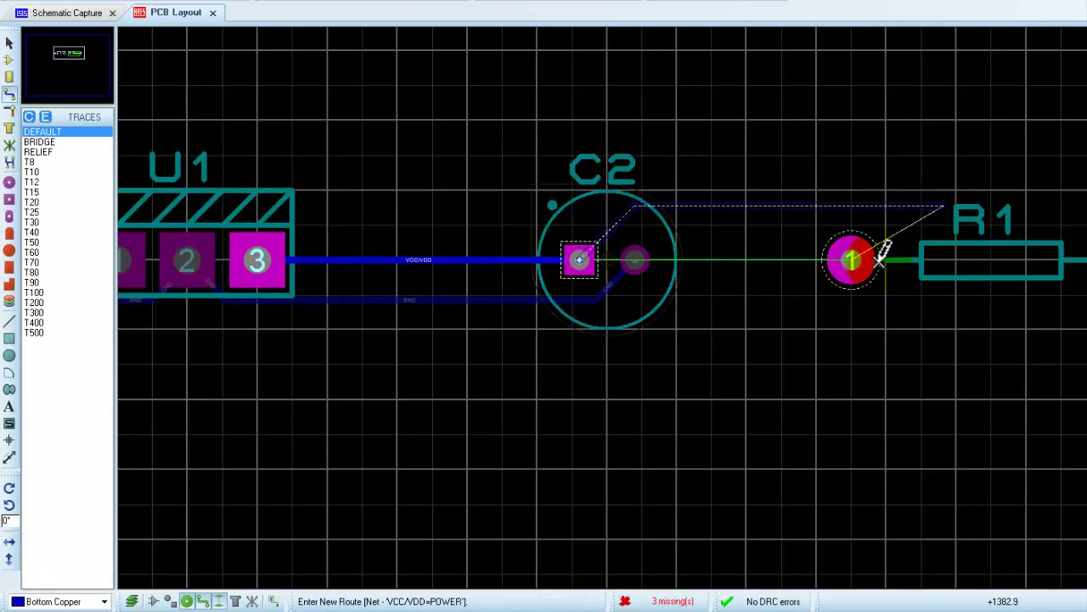
left_click(850, 259)
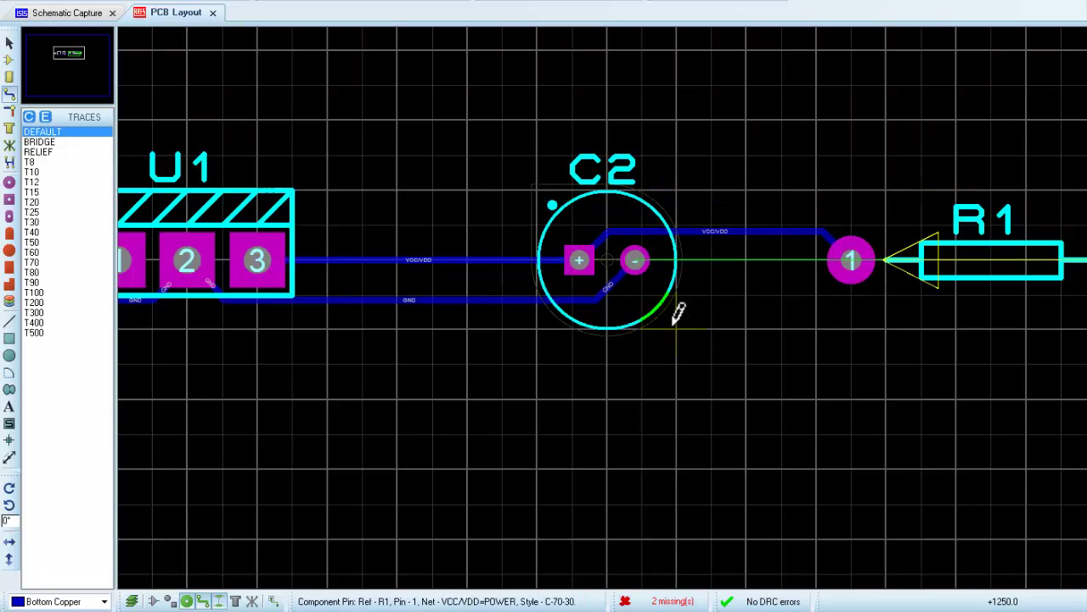
Step: Route C2's round pad beneath R1 to D1's K pad, and R1 pin 2 straight to D1's A pad
left_click(643, 253)
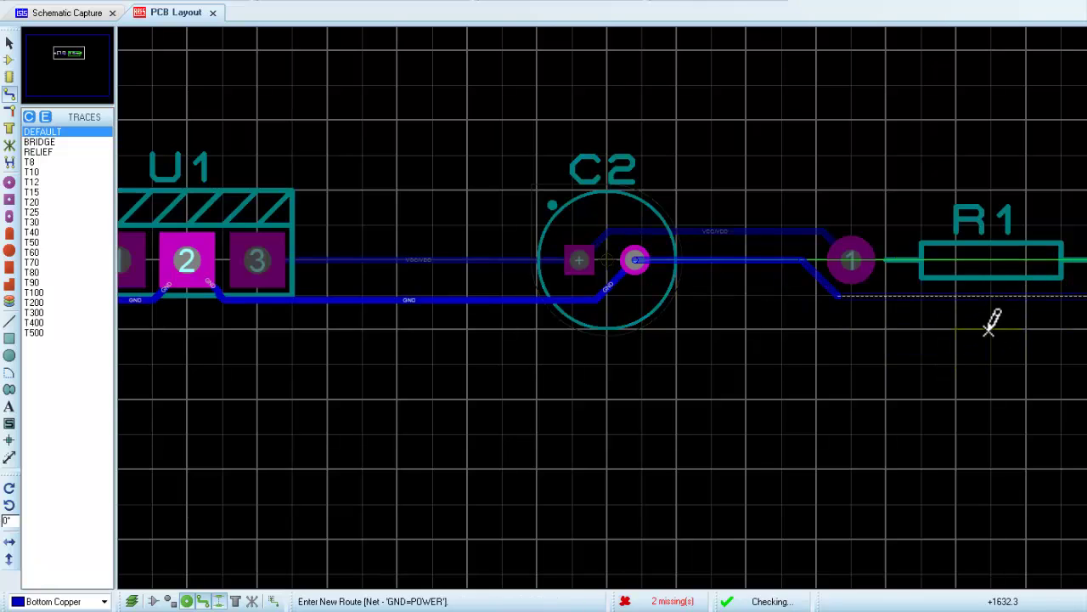
scroll(990, 329, "down", 1)
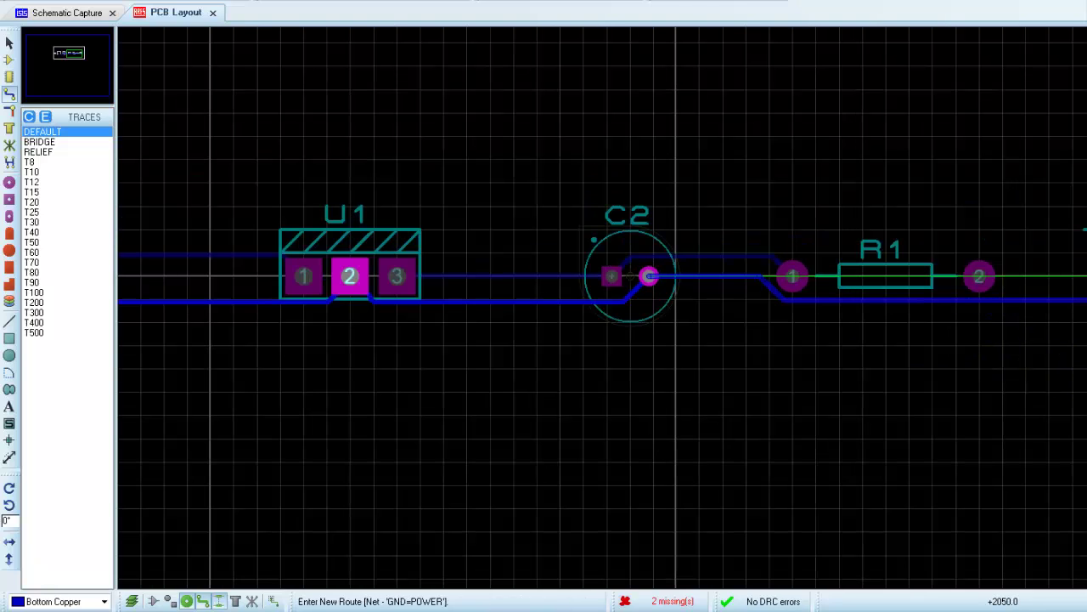
left_click(791, 276)
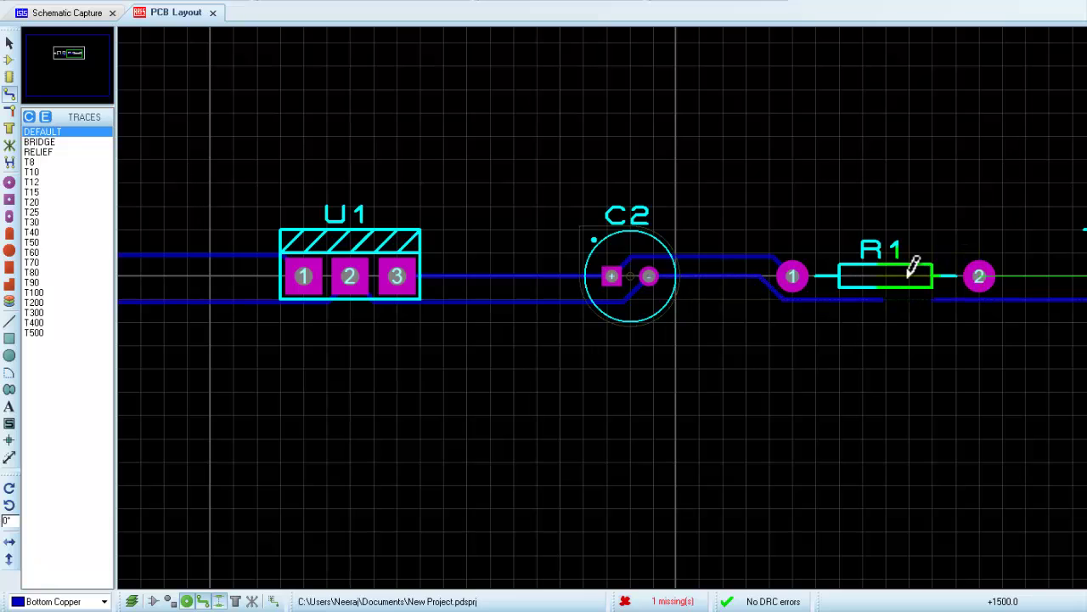
scroll(911, 272, "down", 1)
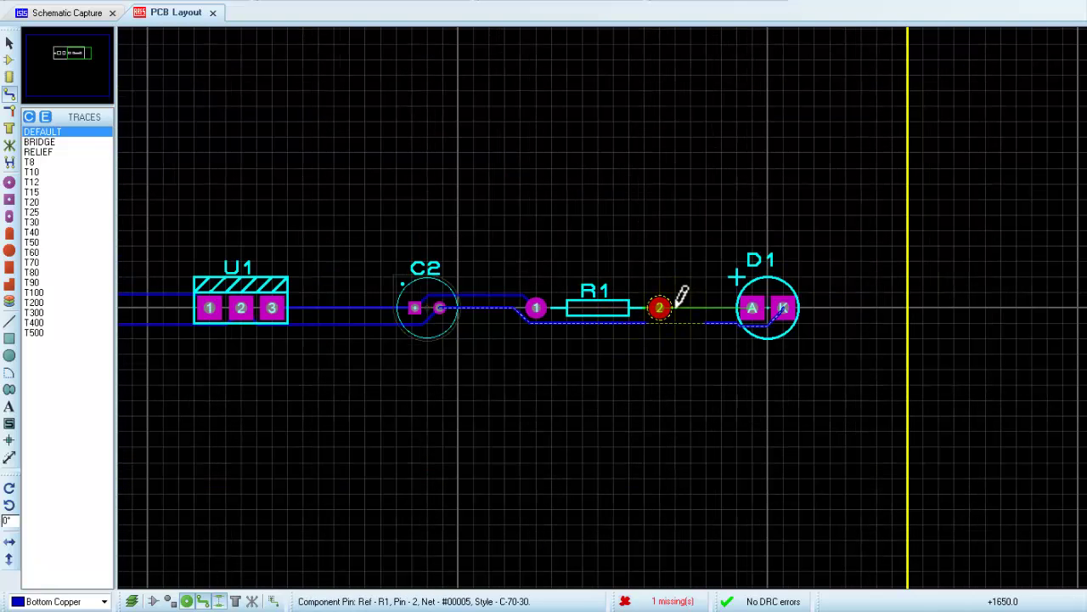
scroll(678, 303, "up", 1)
left_click(676, 306)
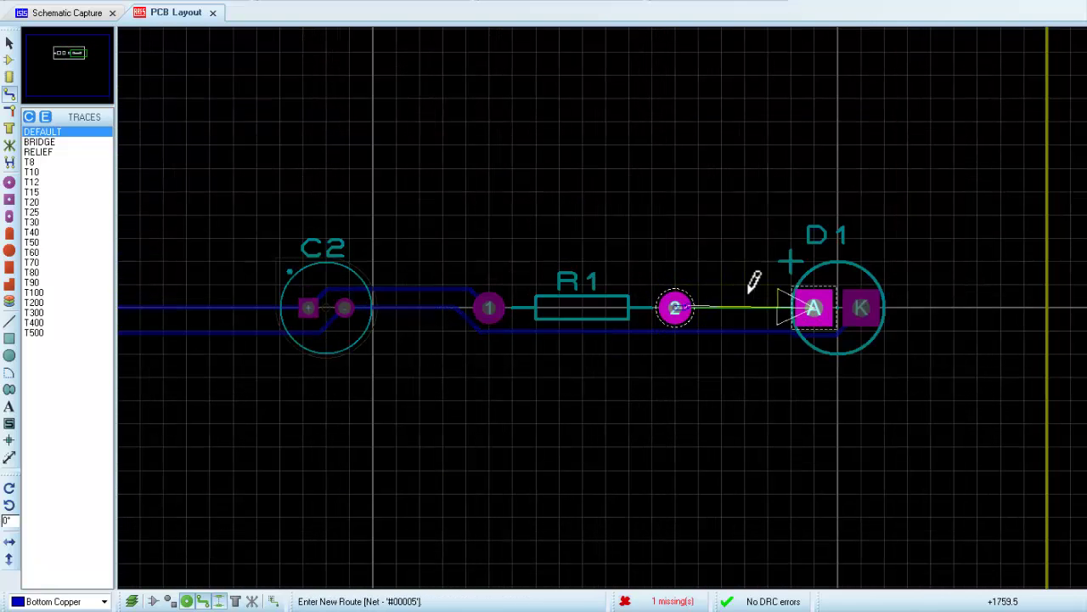
left_click(813, 305)
Step: Examine the routed traces and component pads across the whole board, from J1 to D1
scroll(509, 323, "down", 2)
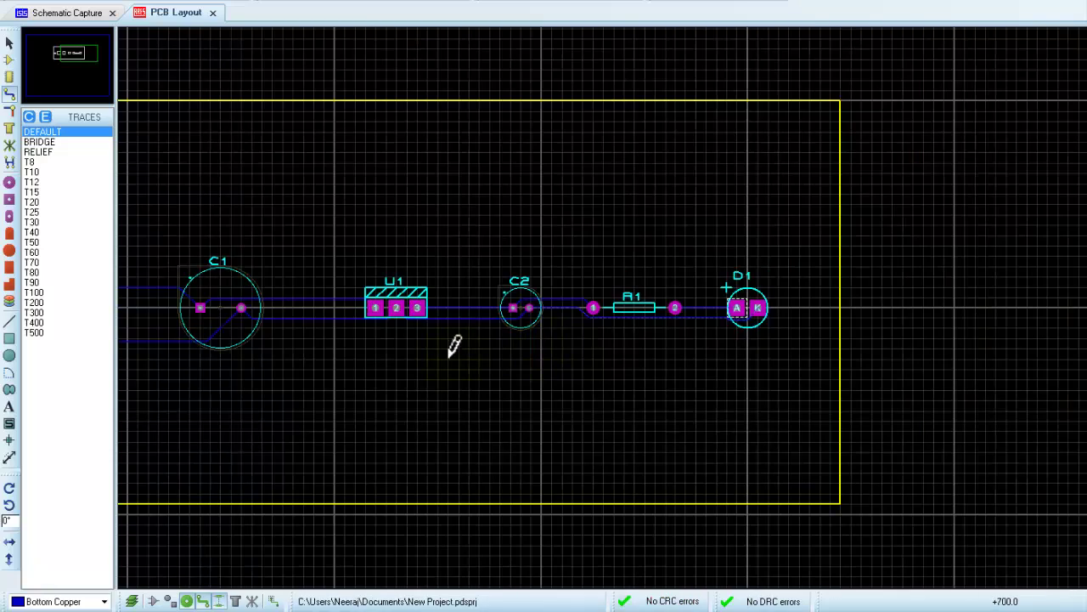
scroll(565, 327, "up", 2)
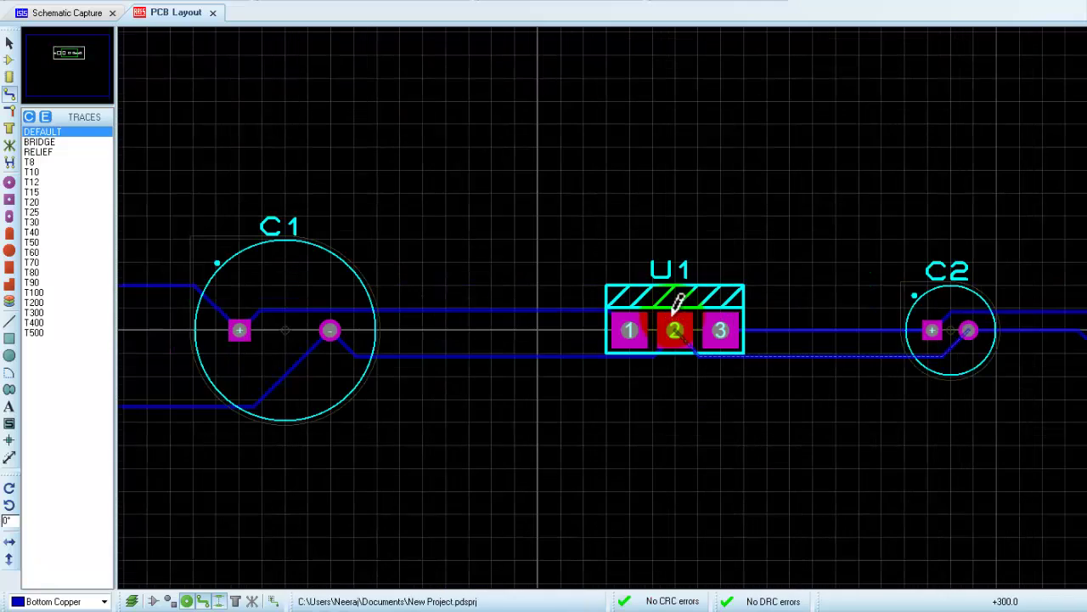
scroll(672, 298, "up", 1)
scroll(451, 323, "down", 1)
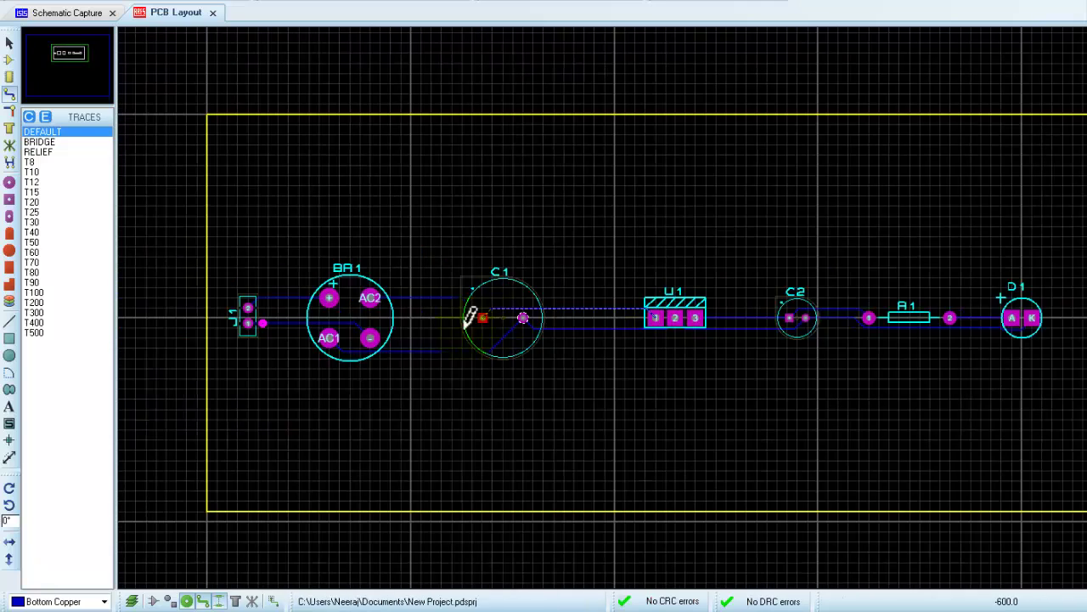
left_click(263, 323)
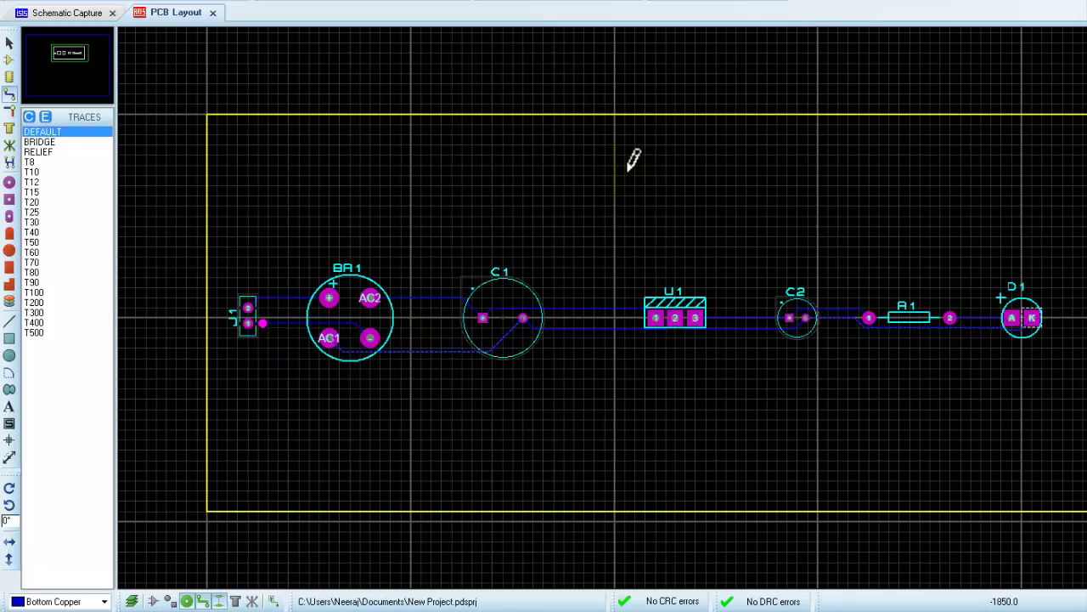
scroll(286, 302, "up", 1)
right_click(710, 319)
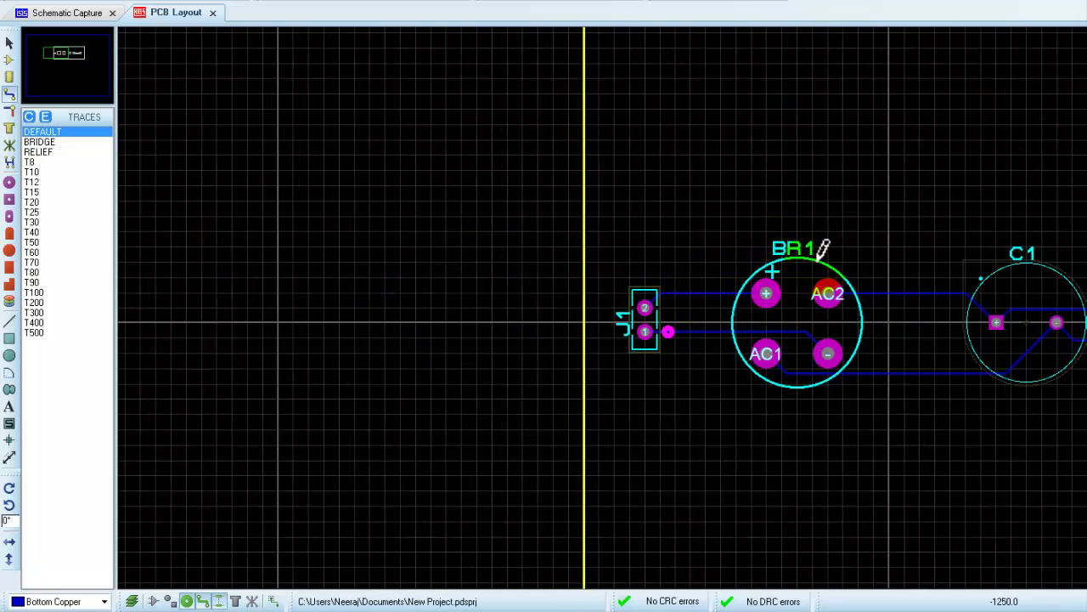
scroll(627, 355, "up", 1)
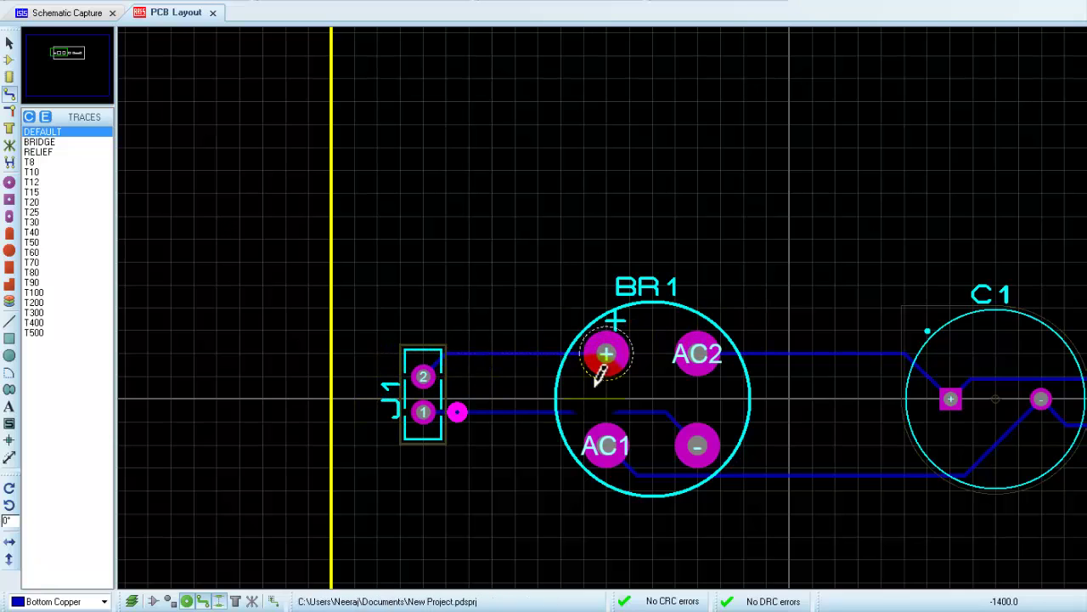
scroll(671, 391, "down", 1)
scroll(845, 340, "down", 1)
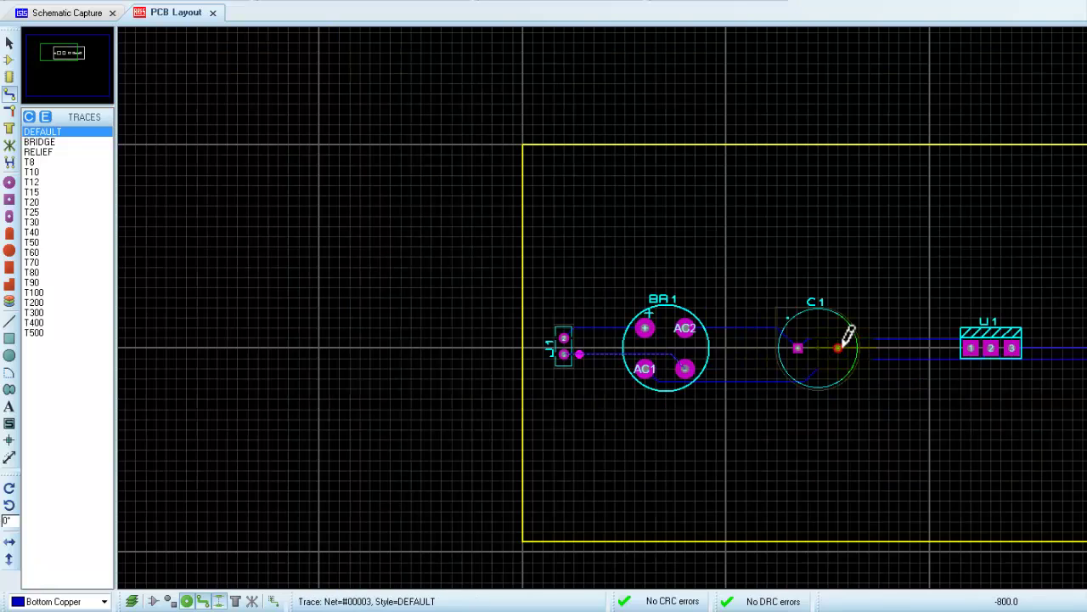
scroll(685, 309, "up", 1)
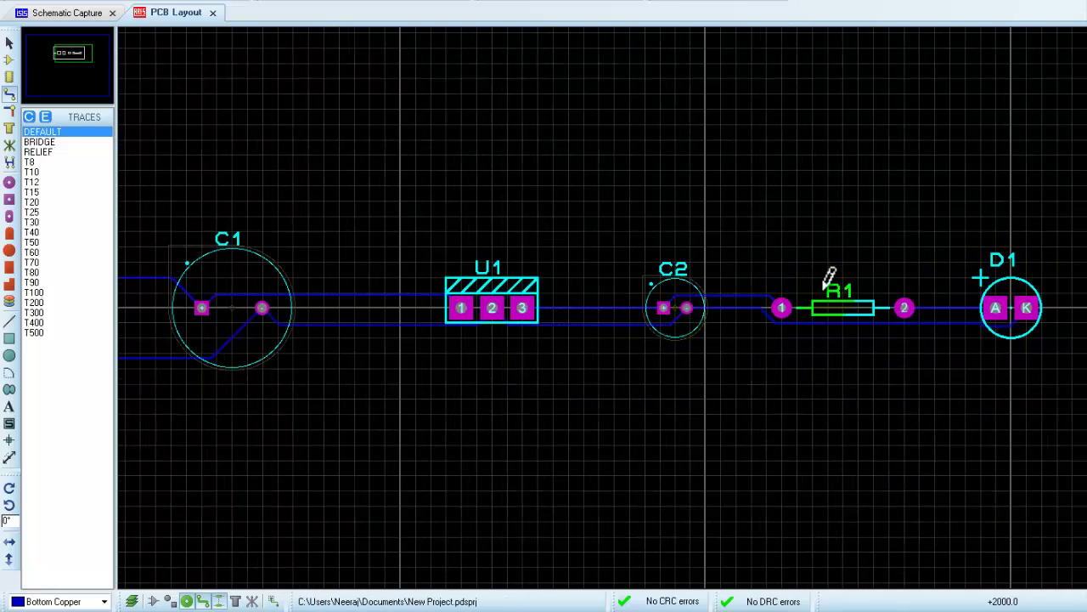
scroll(830, 276, "down", 1)
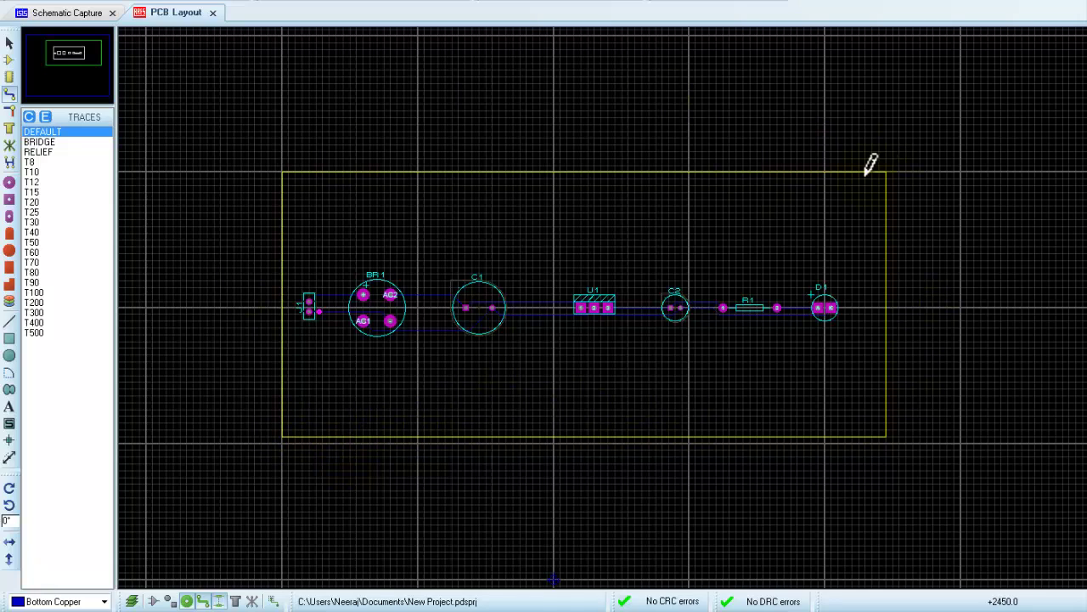
Step: Shrink the Board Edge outline vertically by moving its upper and lower sides inward, close to the row of components
left_click(10, 42)
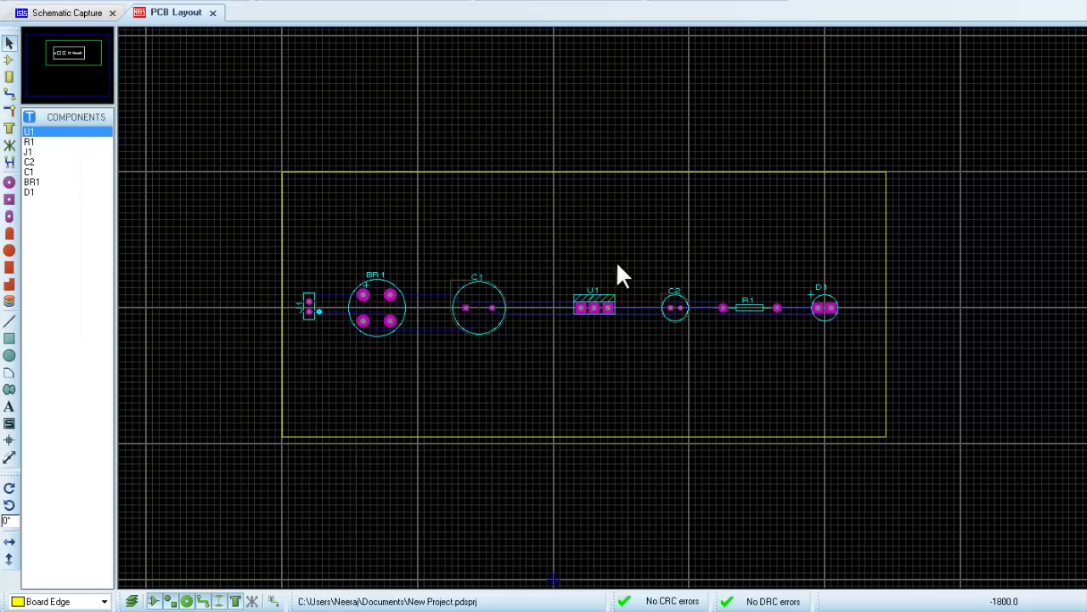
left_click(882, 174)
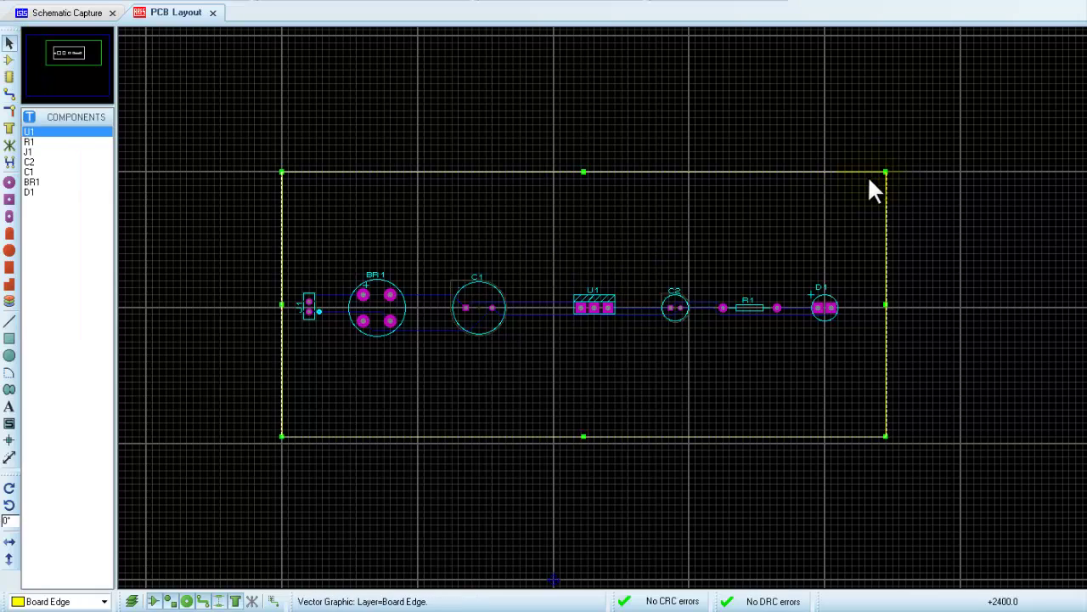
left_click_drag(585, 170, 578, 262)
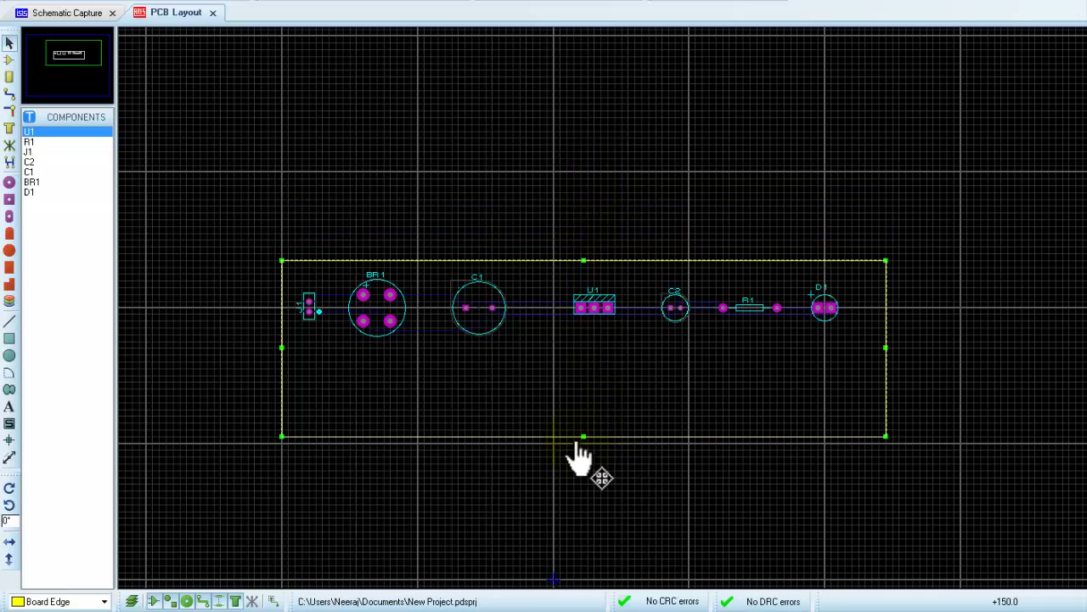
left_click_drag(581, 436, 605, 348)
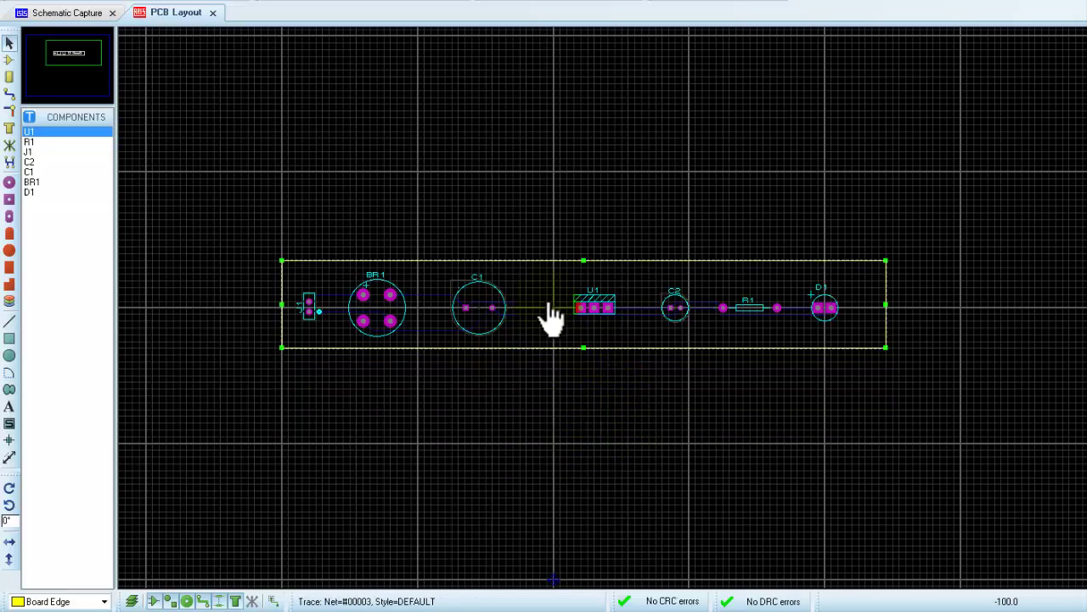
Step: Add the 2D graphics text "5V Power Supply" on the Top Silk layer, just above R1
scroll(544, 306, "up", 1)
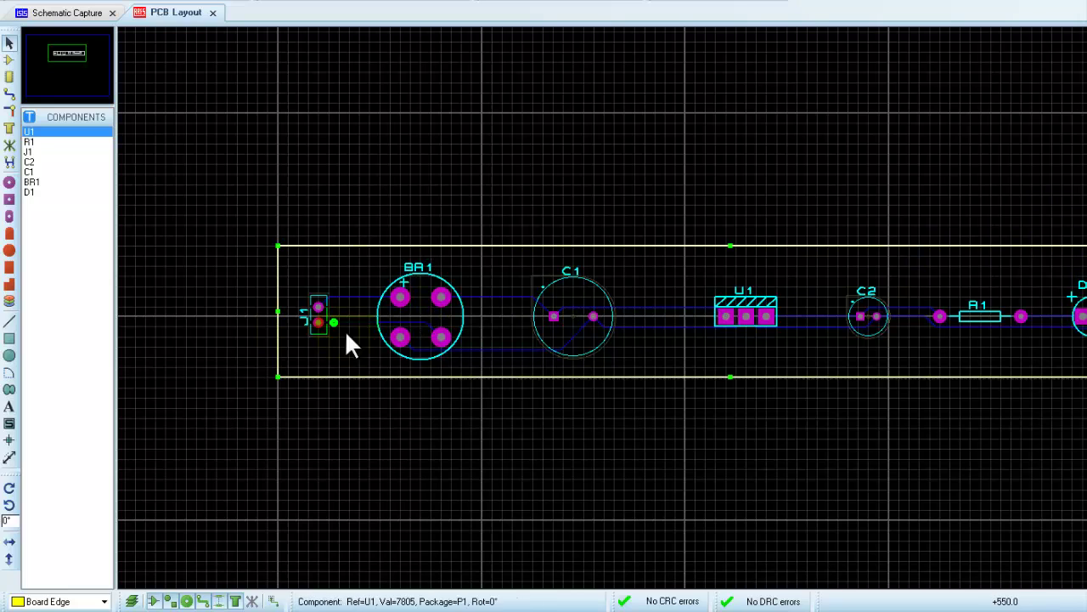
left_click(9, 408)
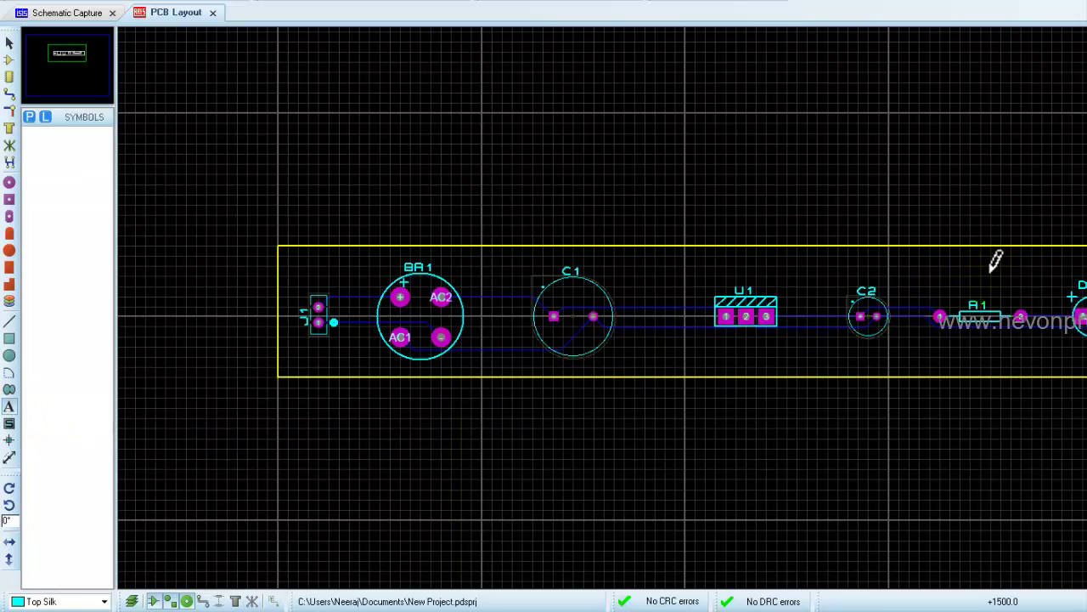
left_click(958, 276)
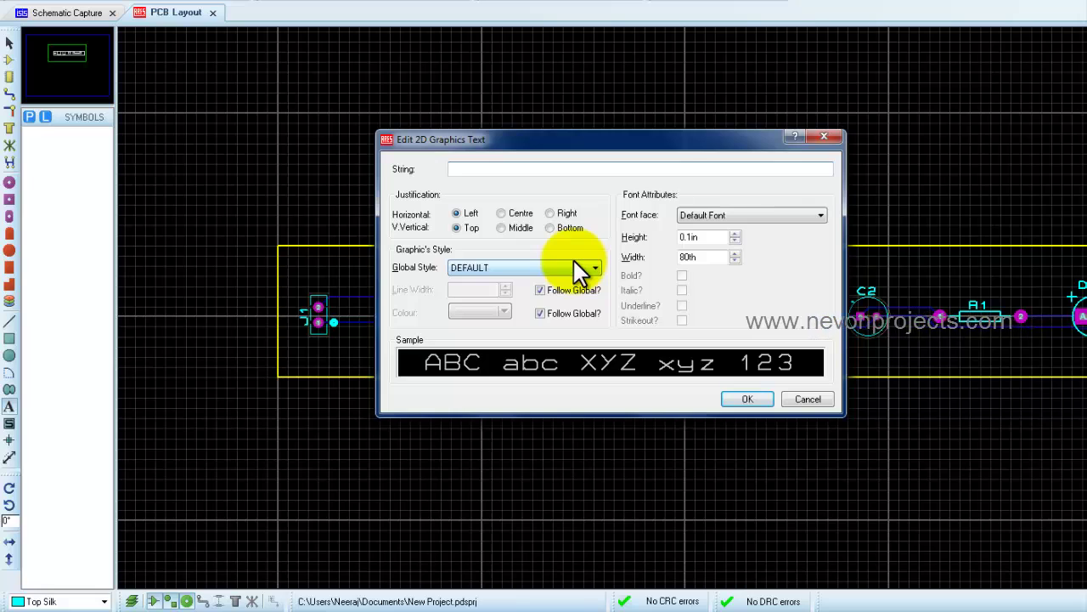
type("5V")
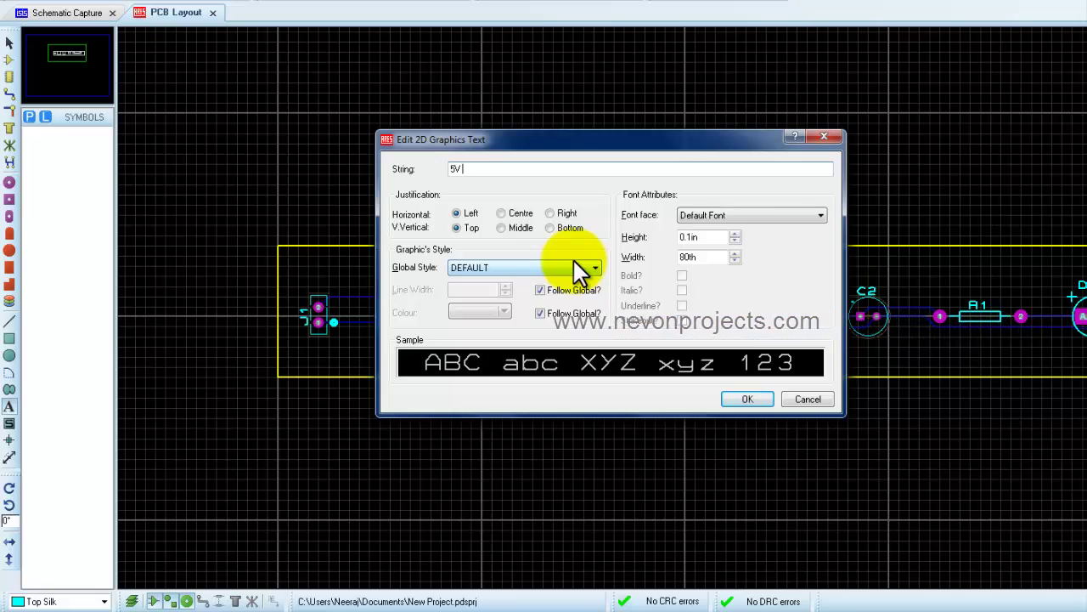
type(" Pow")
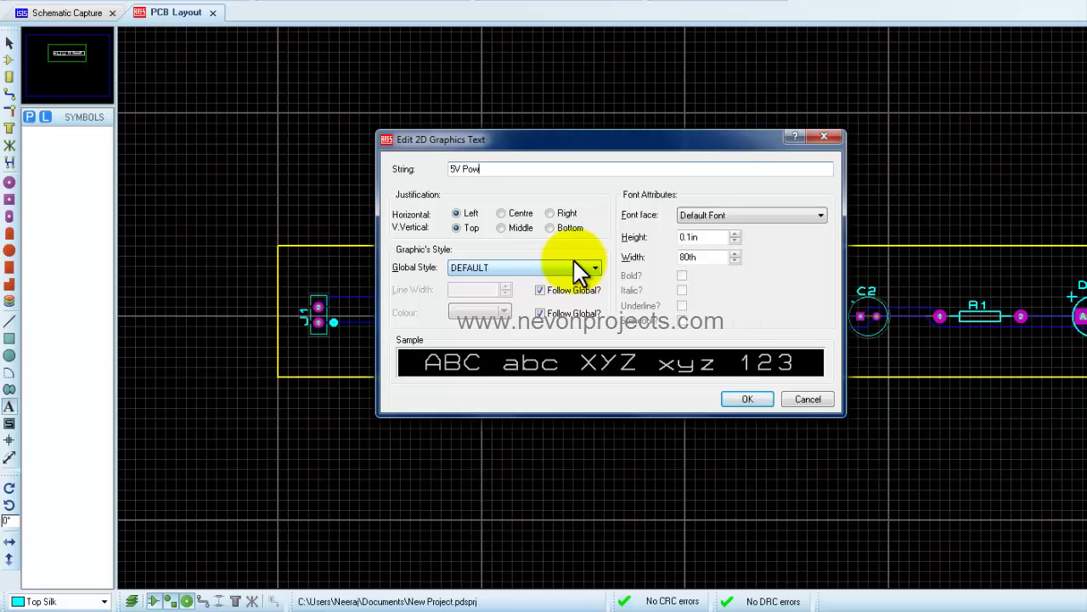
type("er S")
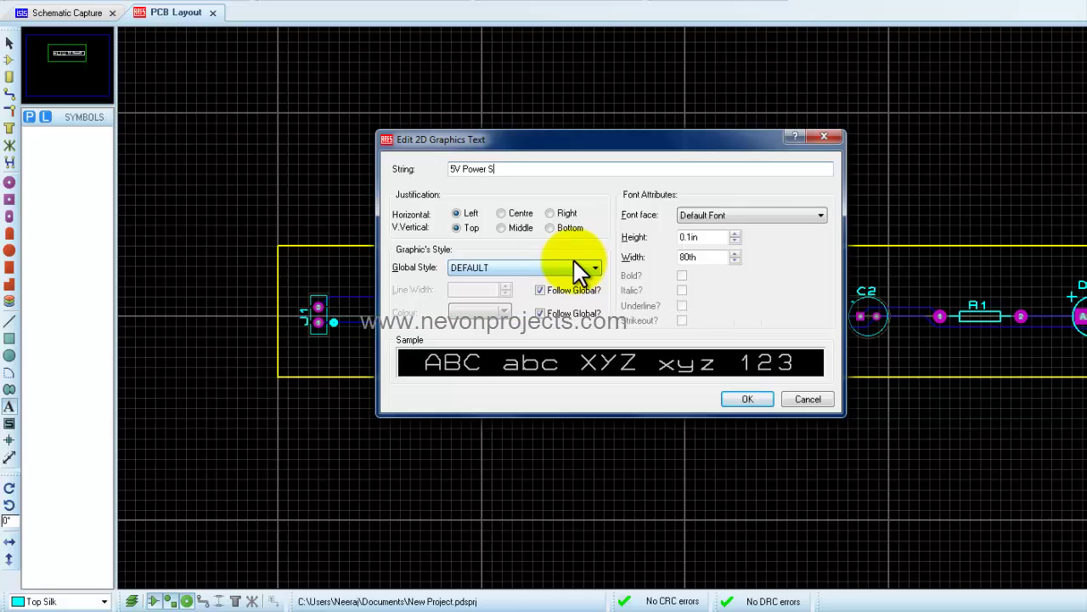
type("uppl")
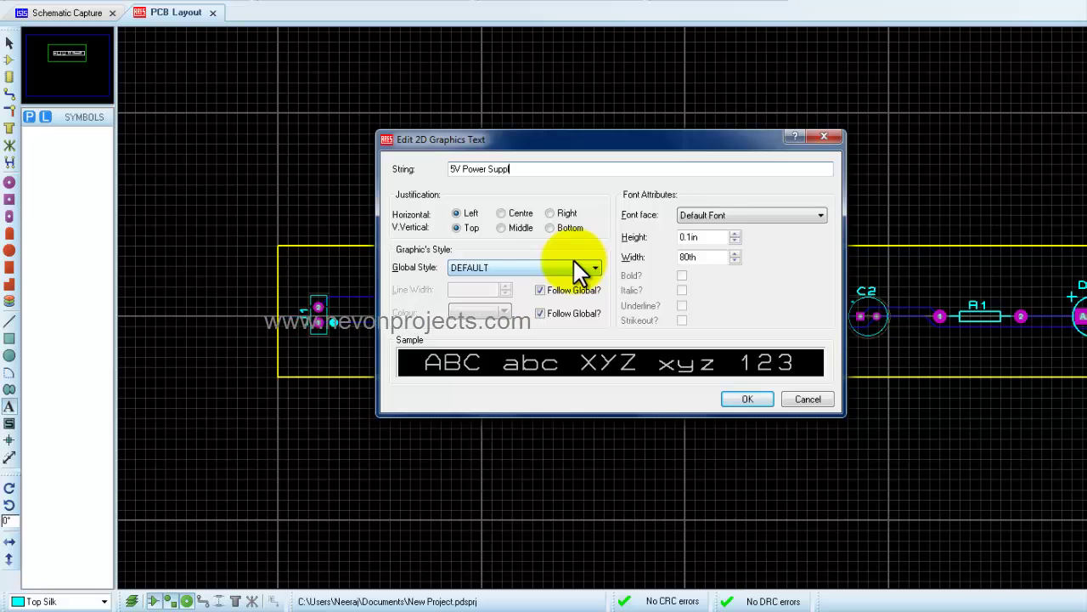
type("y")
key("Return")
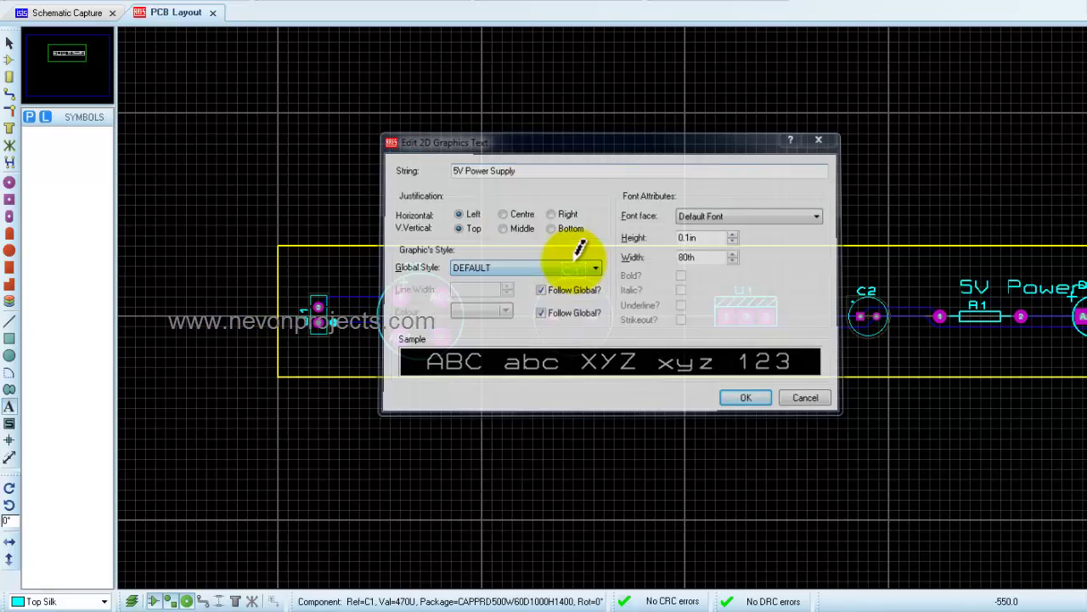
Step: Move the "5V Power Supply" text inside the board edge, just above the D1 label
scroll(825, 218, "up", 1)
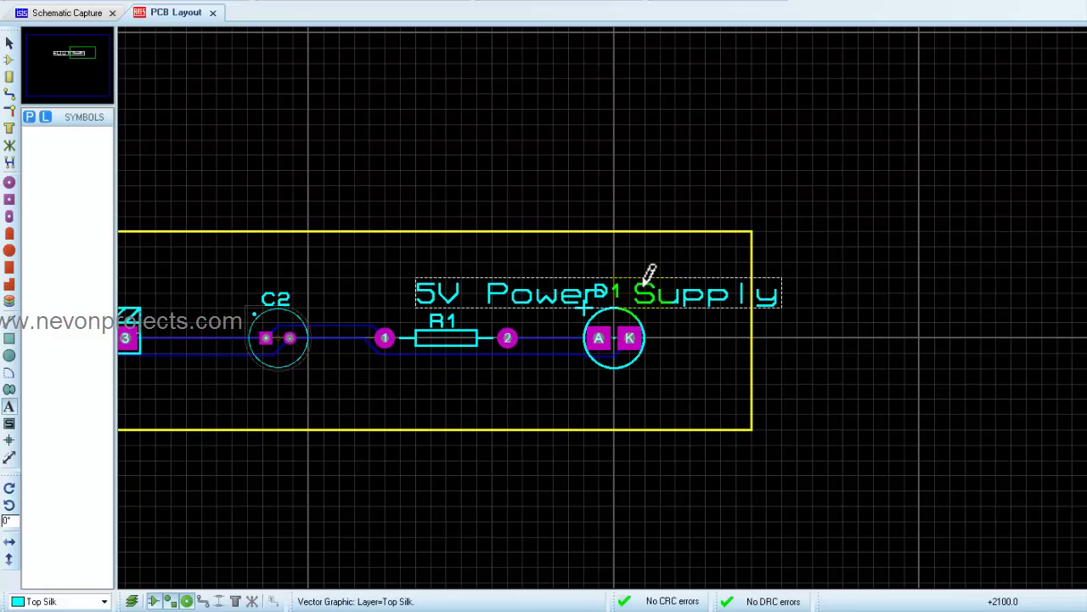
left_click(661, 291)
right_click(658, 286)
left_click(679, 284)
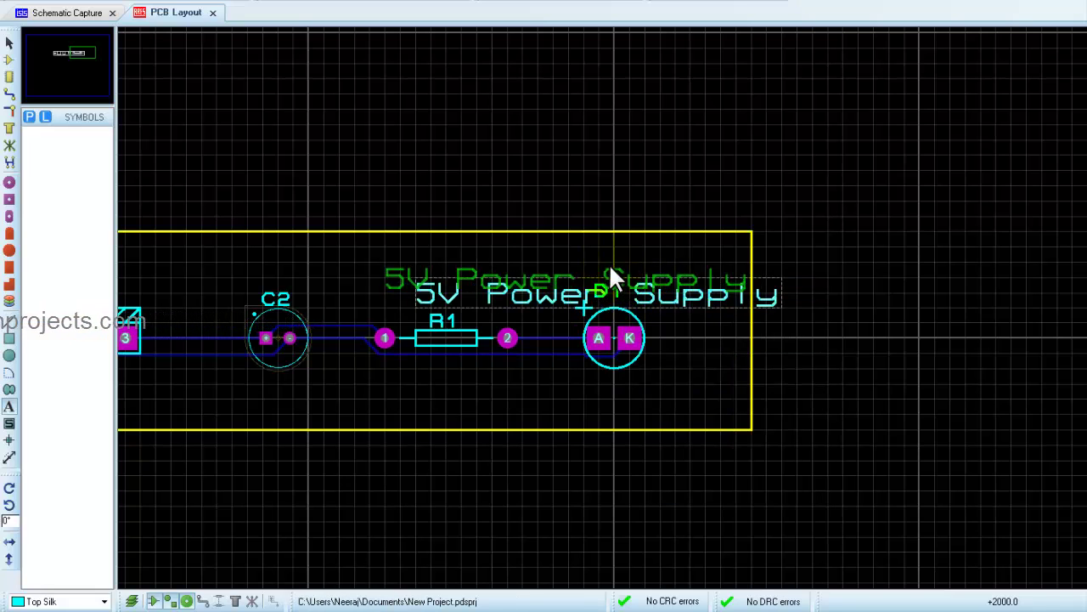
left_click(598, 263)
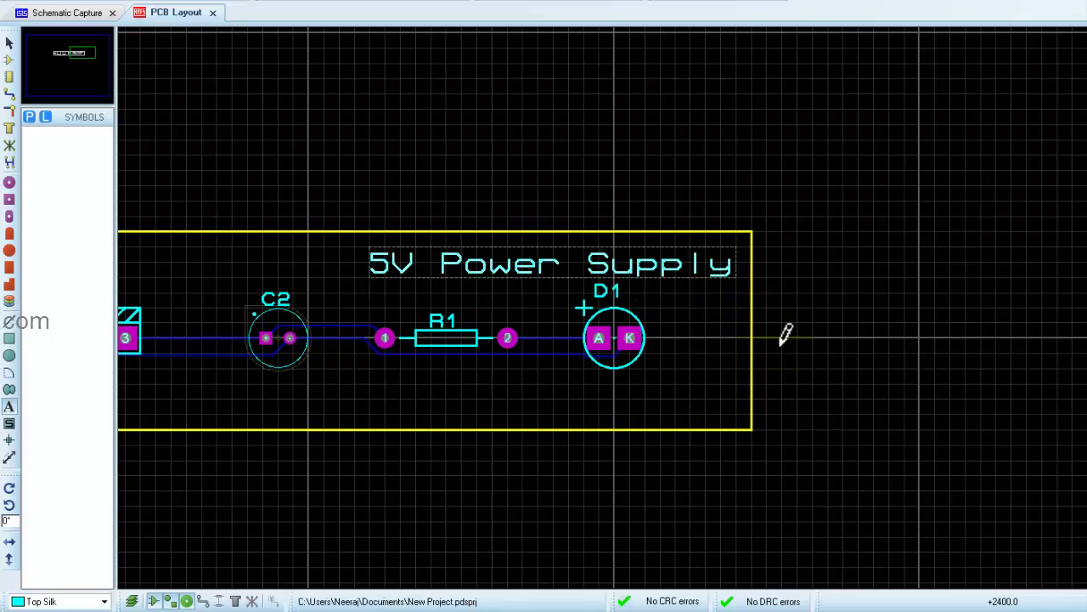
scroll(771, 307, "down", 1)
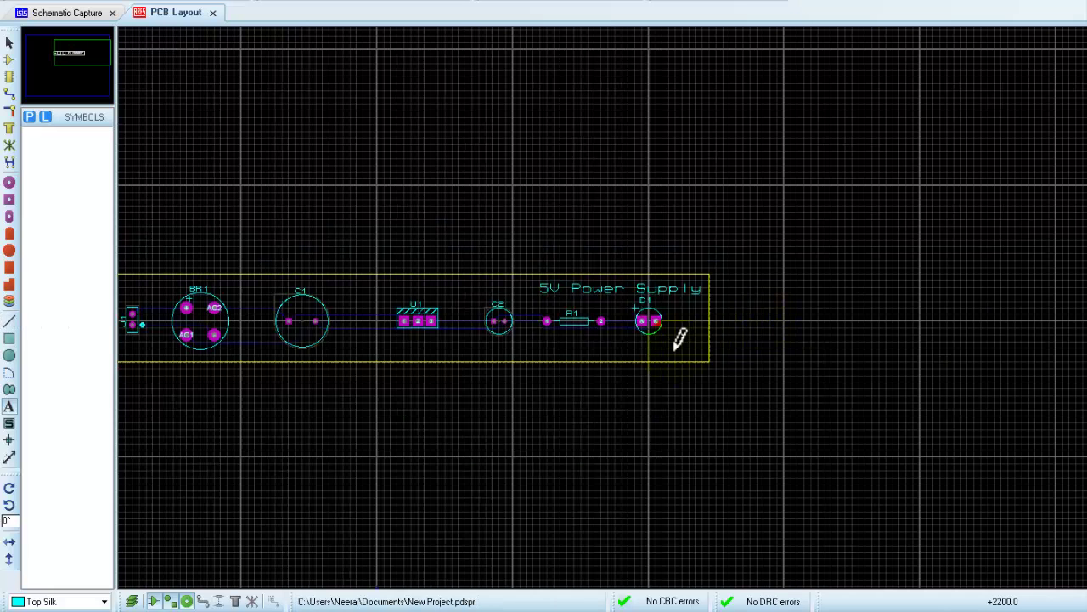
scroll(548, 304, "up", 1)
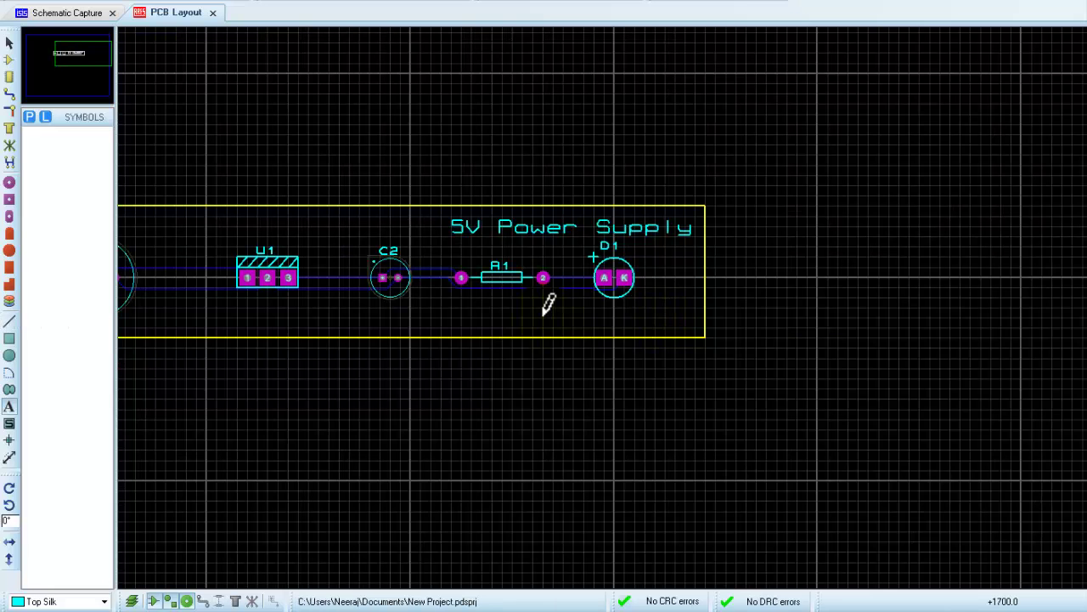
Step: Place a second 26630201RP2 connector in the schematic, to the right of R1 and D1
scroll(156, 331, "down", 2)
scroll(241, 314, "up", 1)
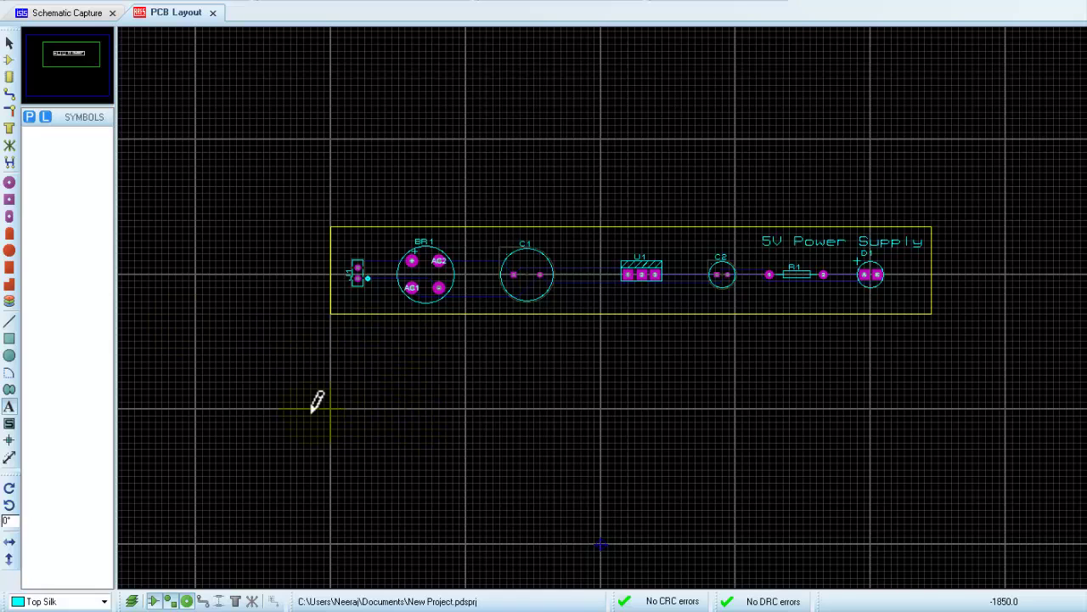
left_click(57, 16)
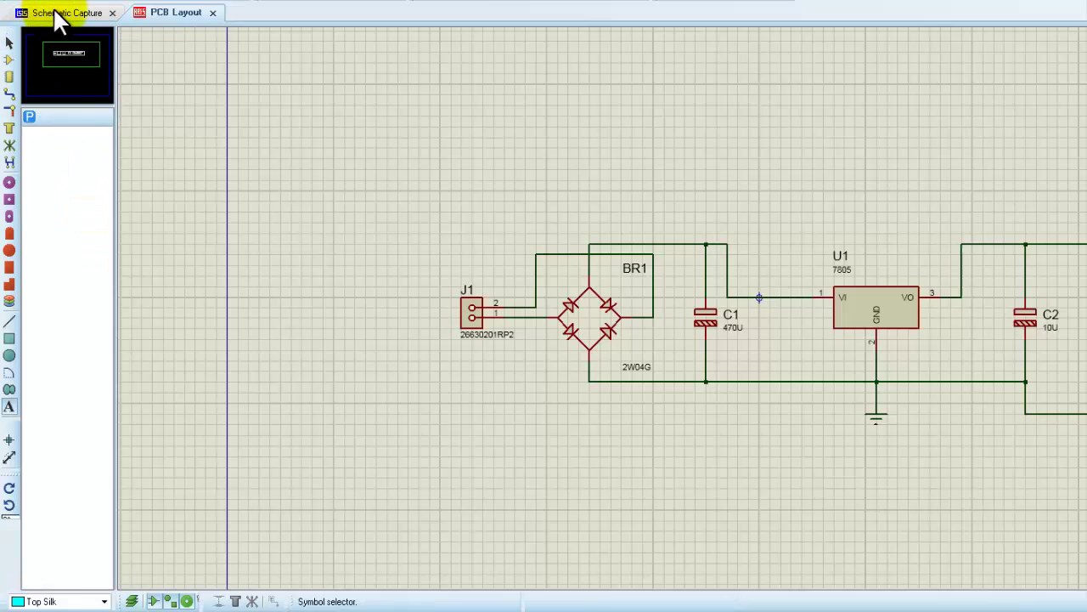
scroll(1003, 340, "down", 1)
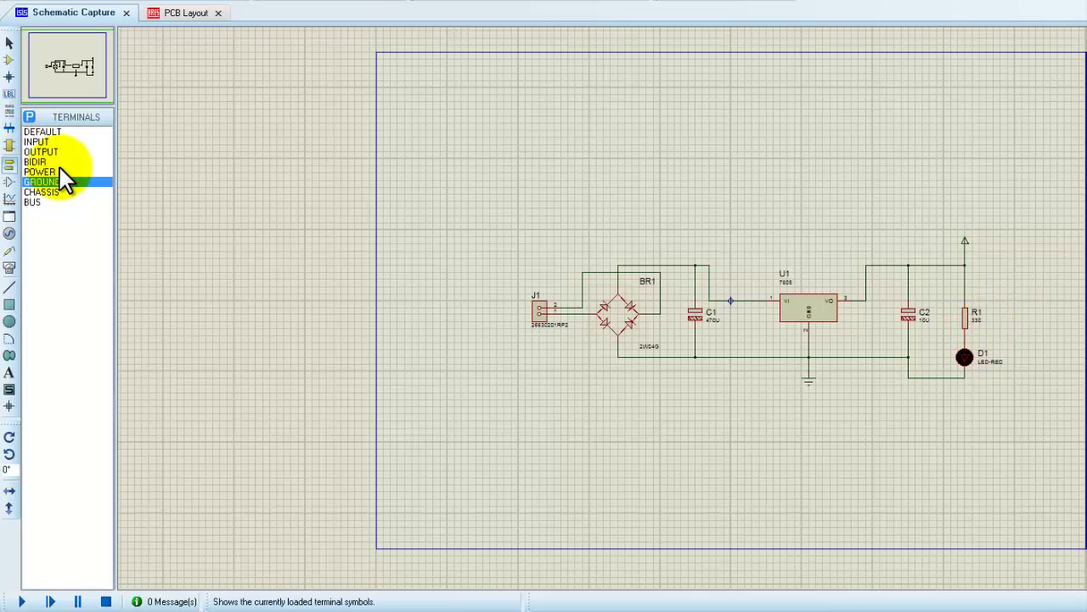
left_click(10, 60)
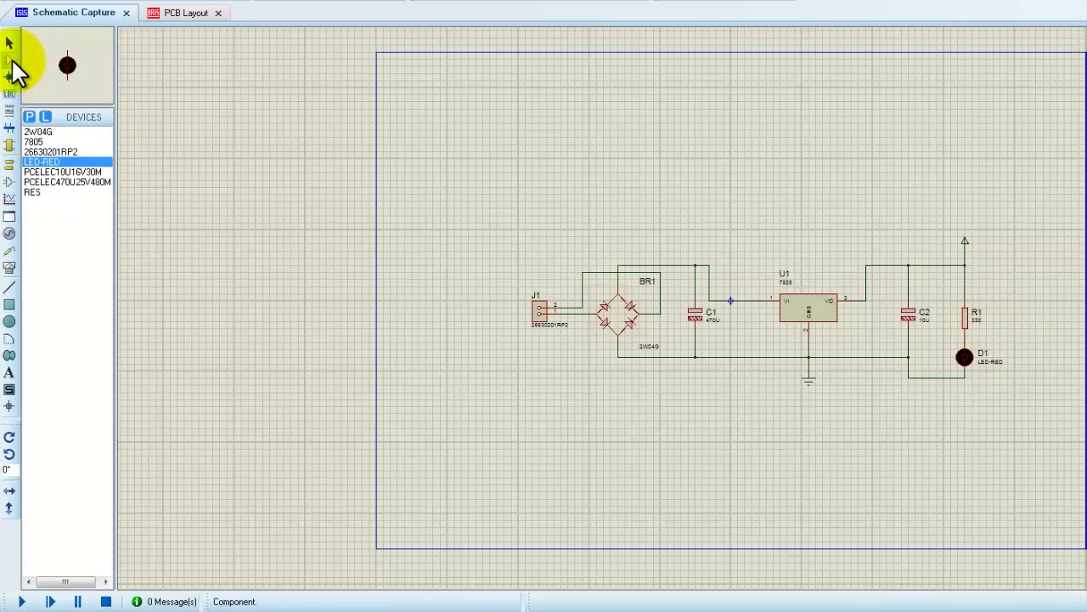
left_click(42, 151)
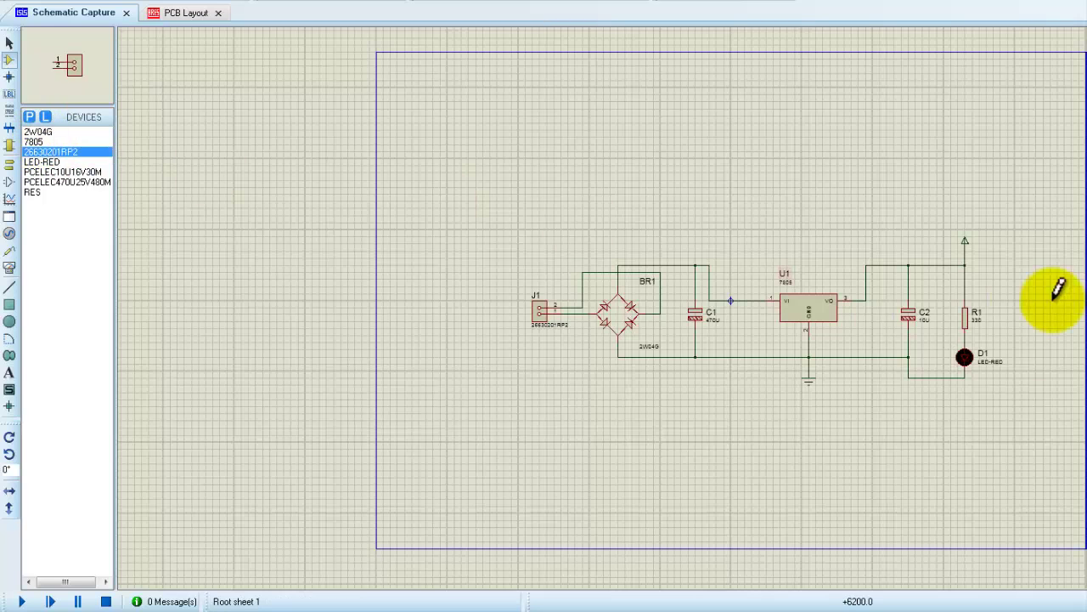
scroll(1012, 289, "up", 2)
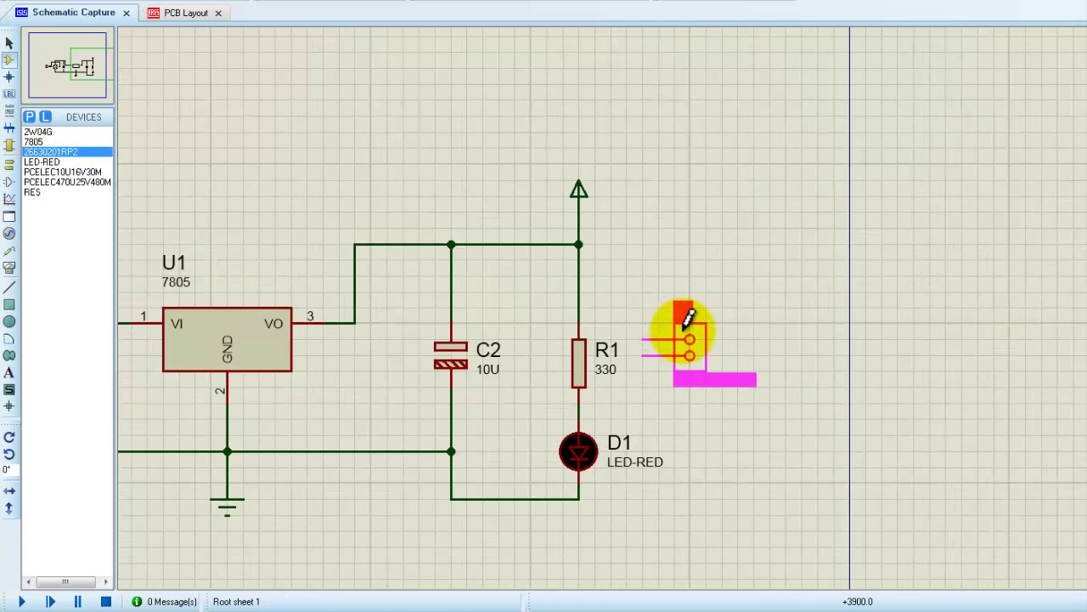
left_click(688, 322)
Step: Wire J2 pin 1 to the output rail above R1 and pin 2 to the ground line below D1
left_click(660, 339)
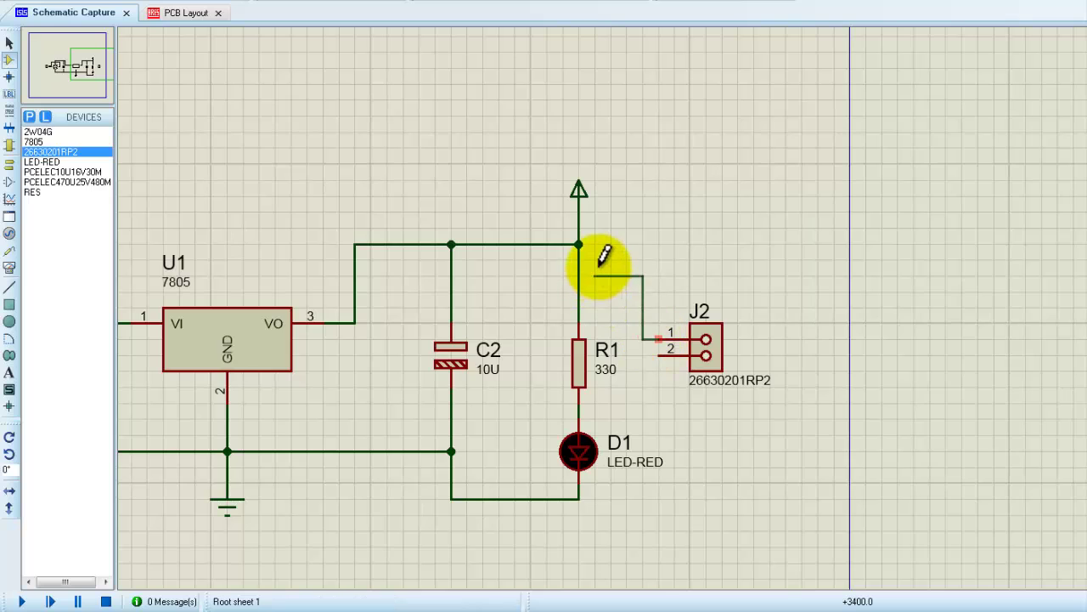
left_click(579, 245)
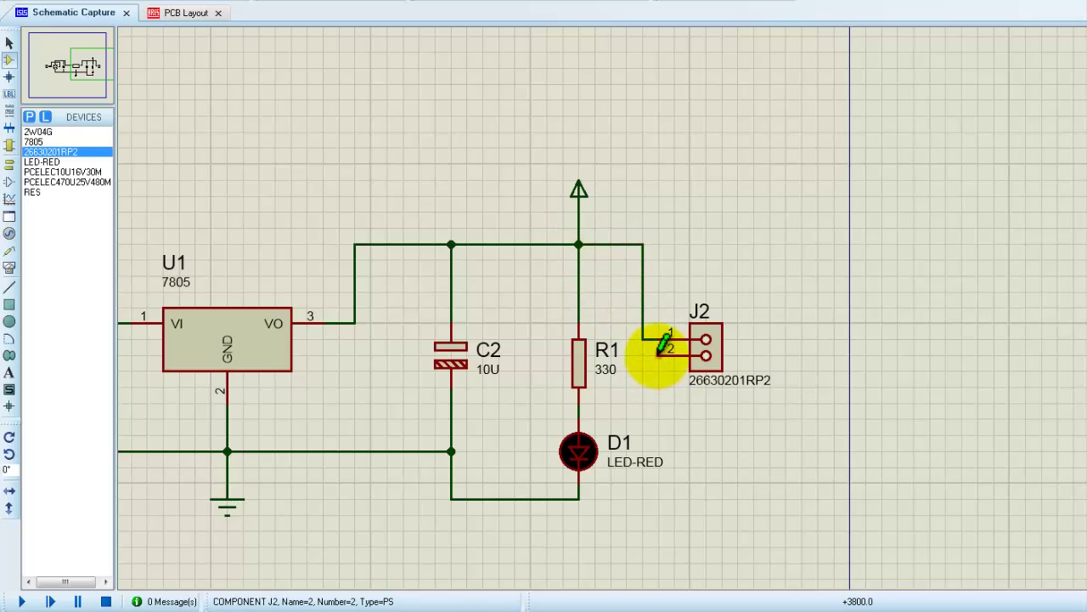
left_click(660, 354)
left_click(580, 498)
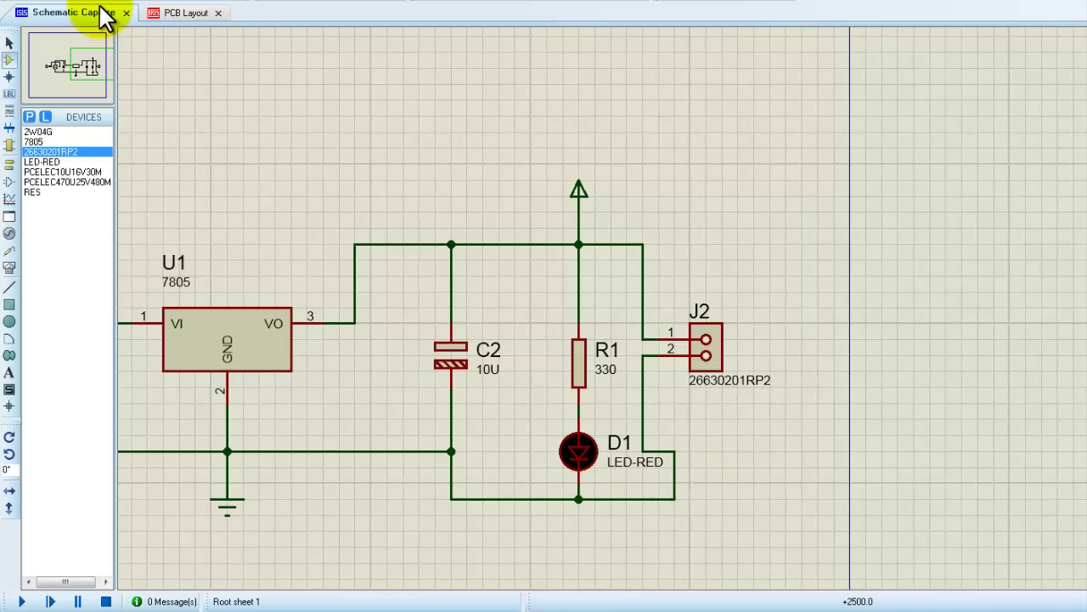
Step: Try to save the project
left_click(67, 12)
key("ctrl+s")
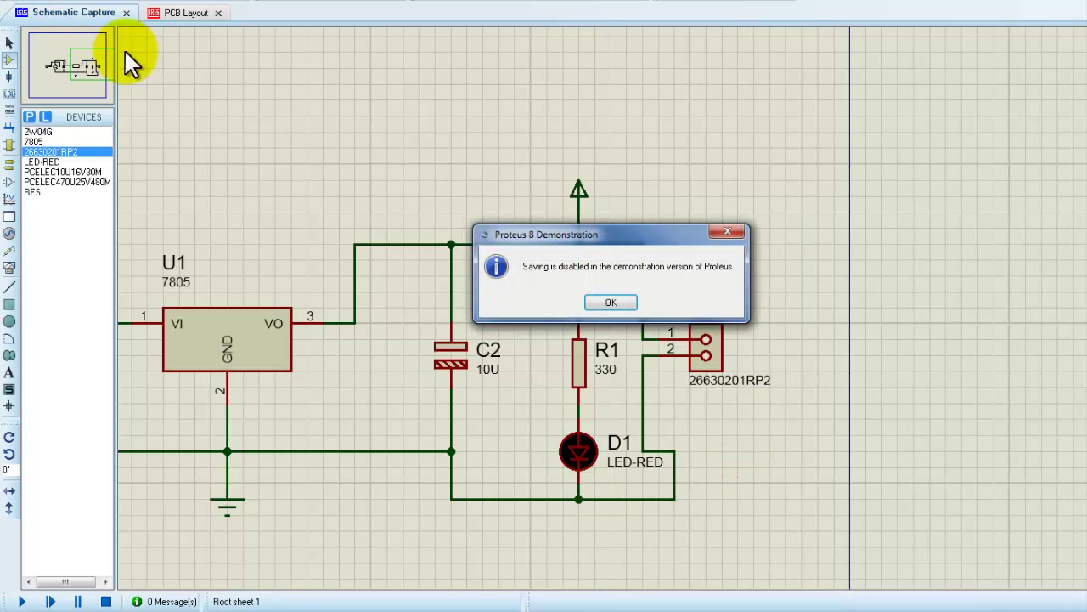
left_click(728, 232)
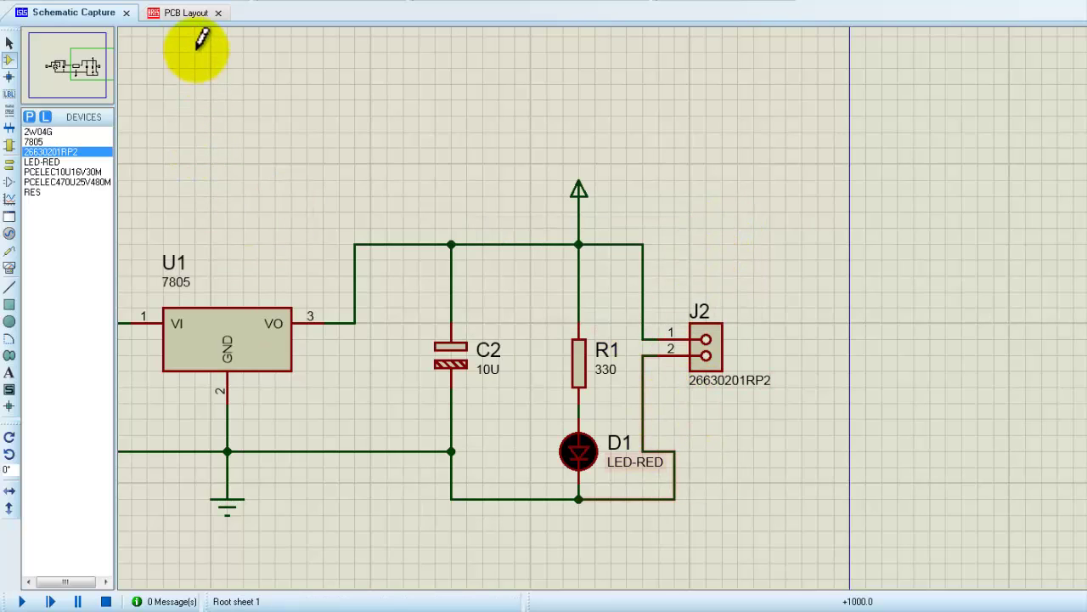
Step: Place connector J2 on the PCB between D1 and the nearby board edge, and rotate it 90 degrees clockwise
left_click(182, 12)
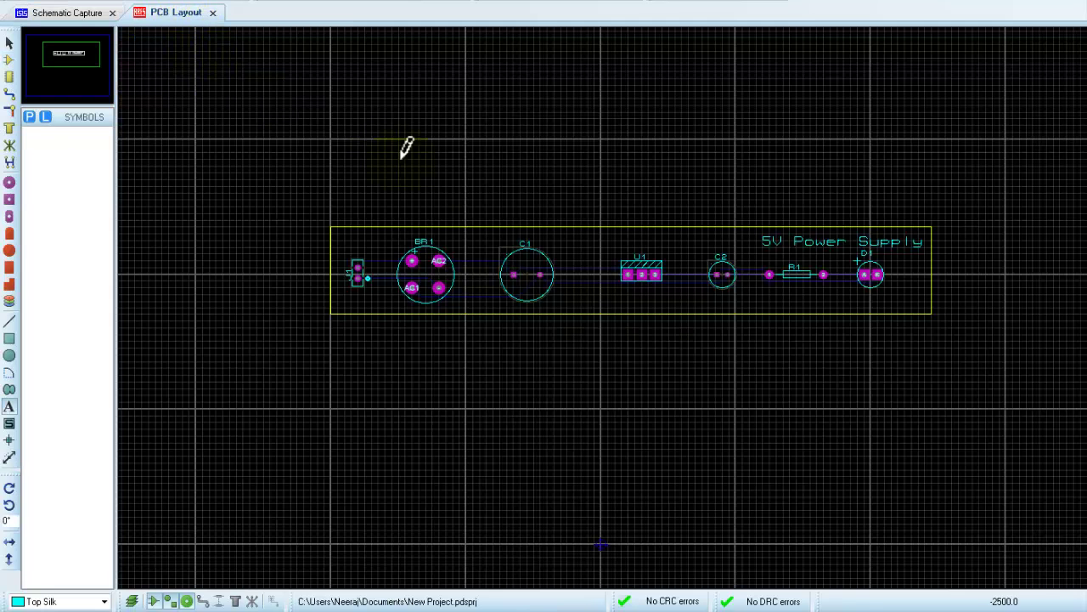
scroll(914, 270, "up", 1)
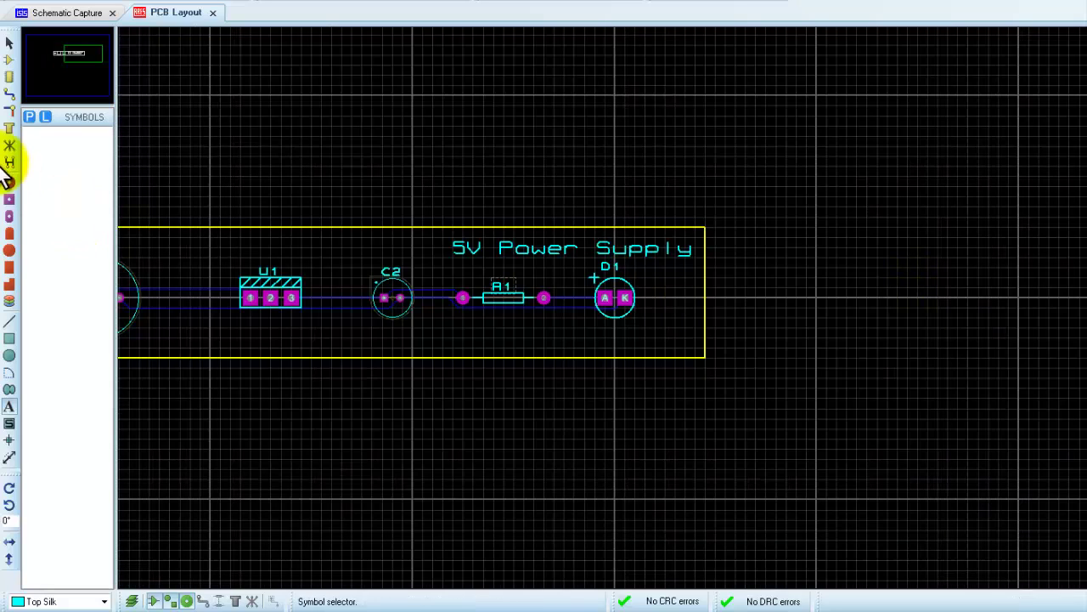
left_click(8, 60)
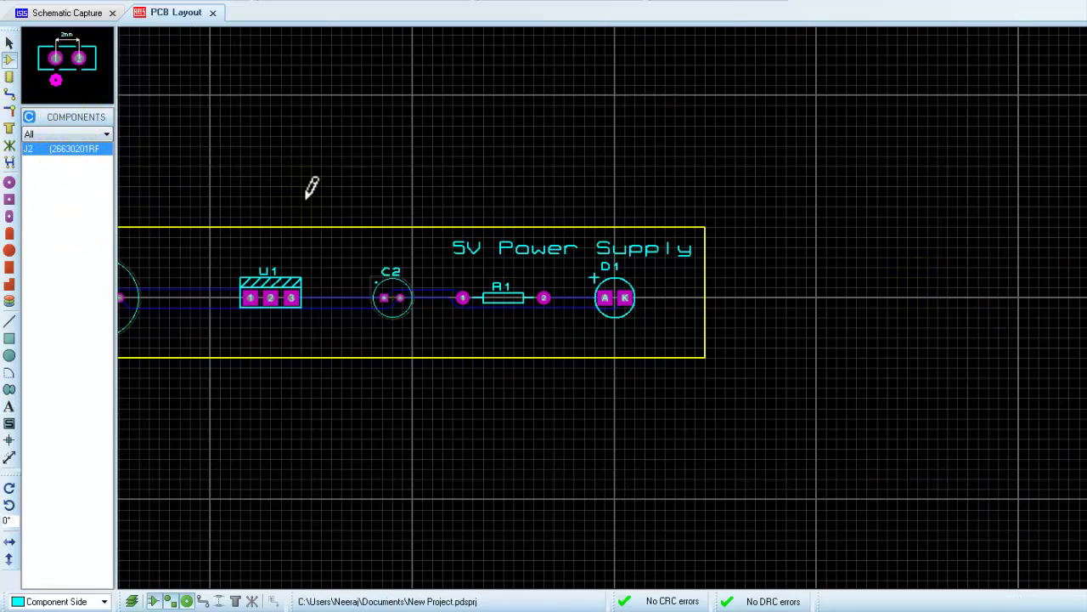
left_click(672, 272)
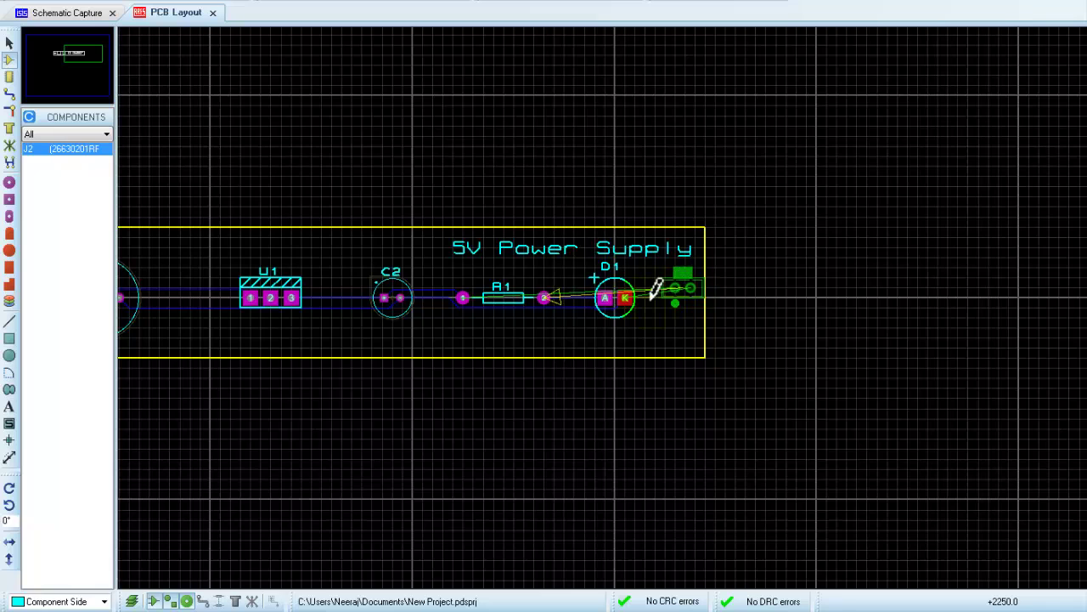
scroll(653, 297, "up", 1)
left_click(712, 312)
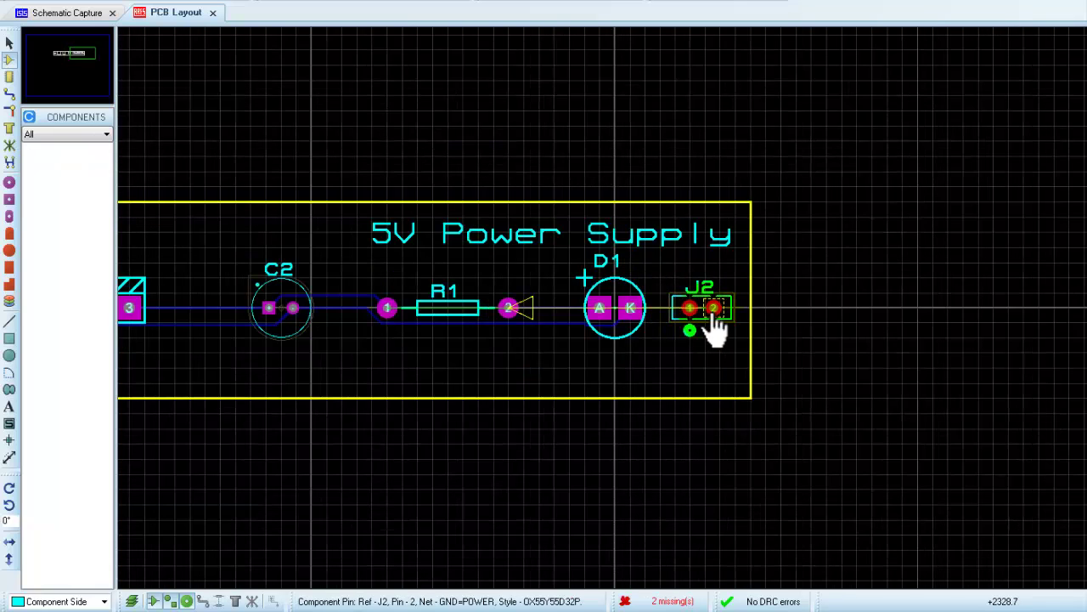
right_click(713, 313)
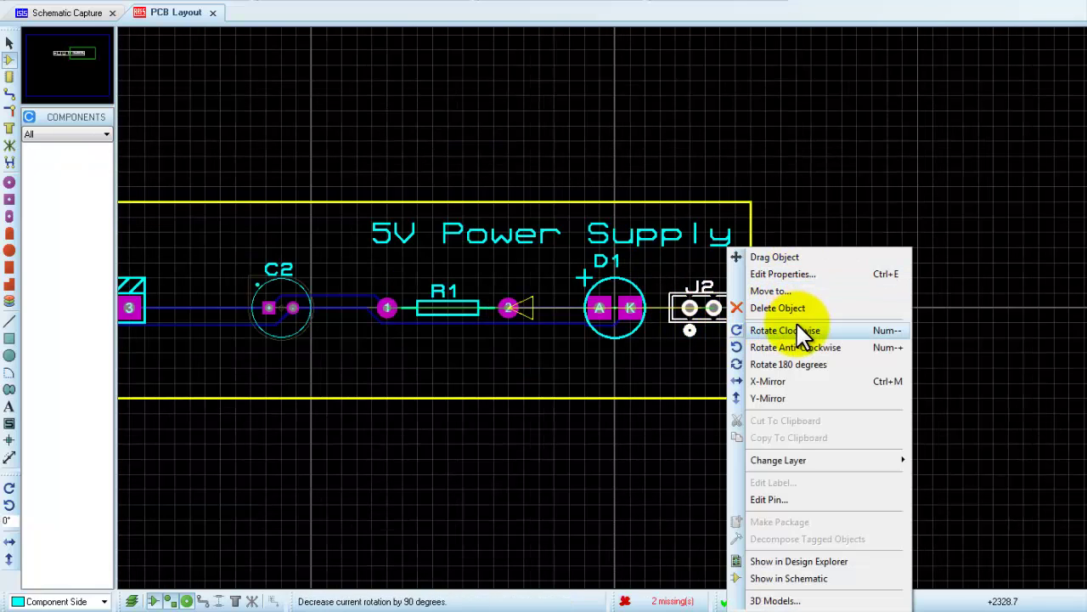
left_click(797, 328)
Step: Route DEFAULT traces on Bottom Copper from J2 pin 1 to R1 pin 1 and from J2 pin 2 to D1's K pad
scroll(730, 326, "up", 2)
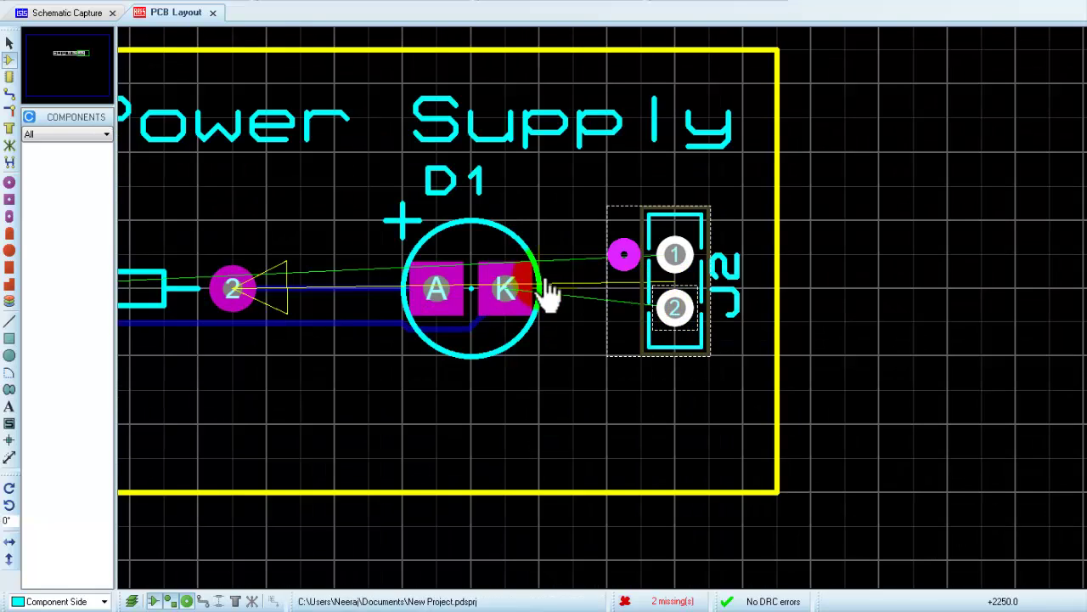
left_click(9, 182)
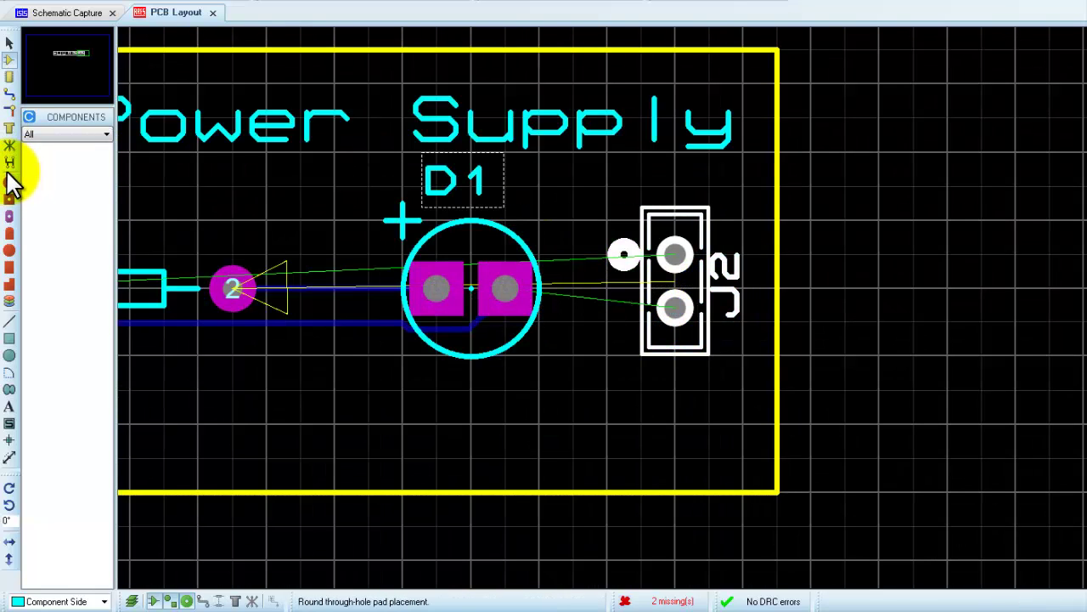
left_click(10, 94)
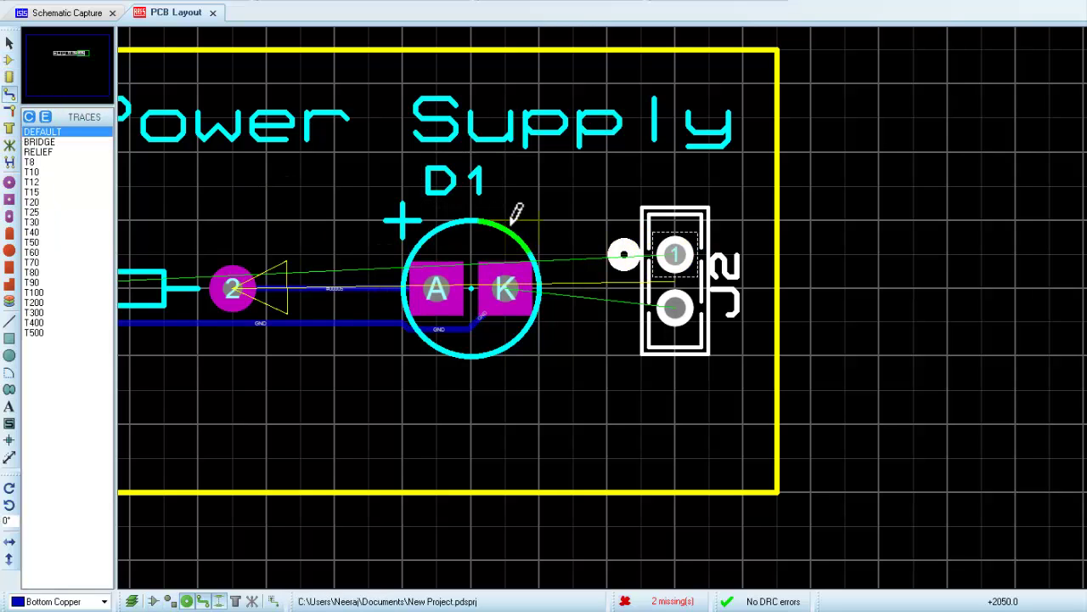
left_click(675, 253)
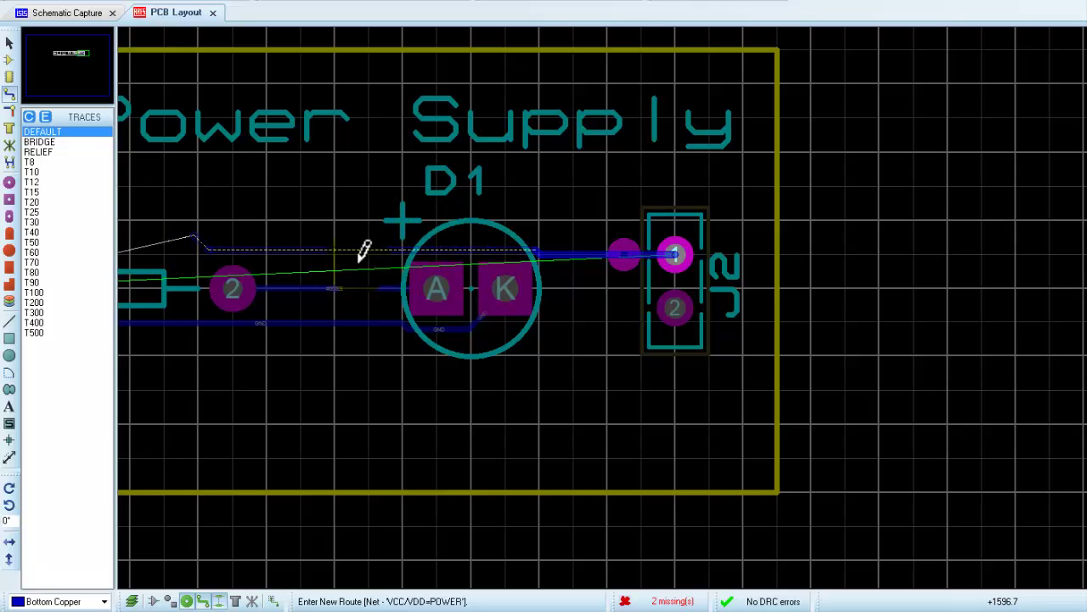
scroll(364, 248, "down", 1)
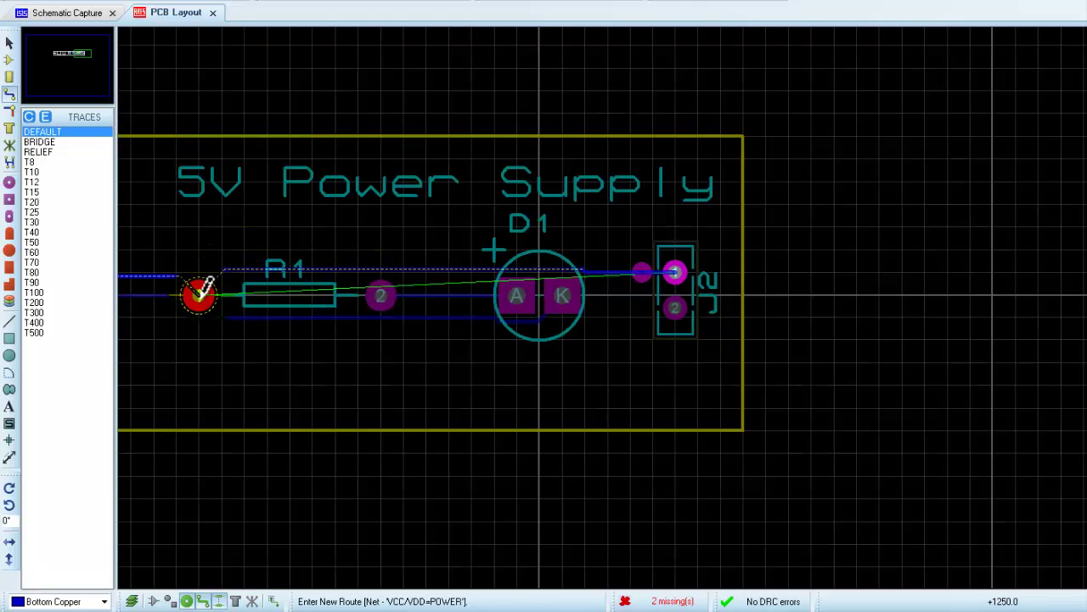
left_click(198, 293)
left_click(675, 307)
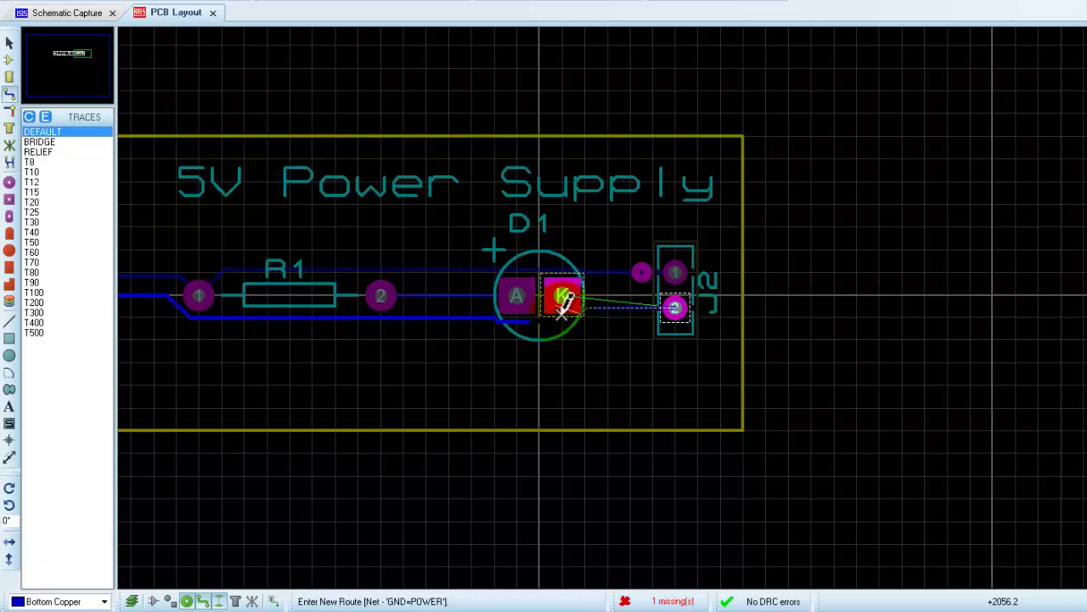
left_click(566, 296)
Step: Examine the whole board layout, checking the input connector J1 and the output connector J2 with their traces
scroll(722, 315, "down", 1)
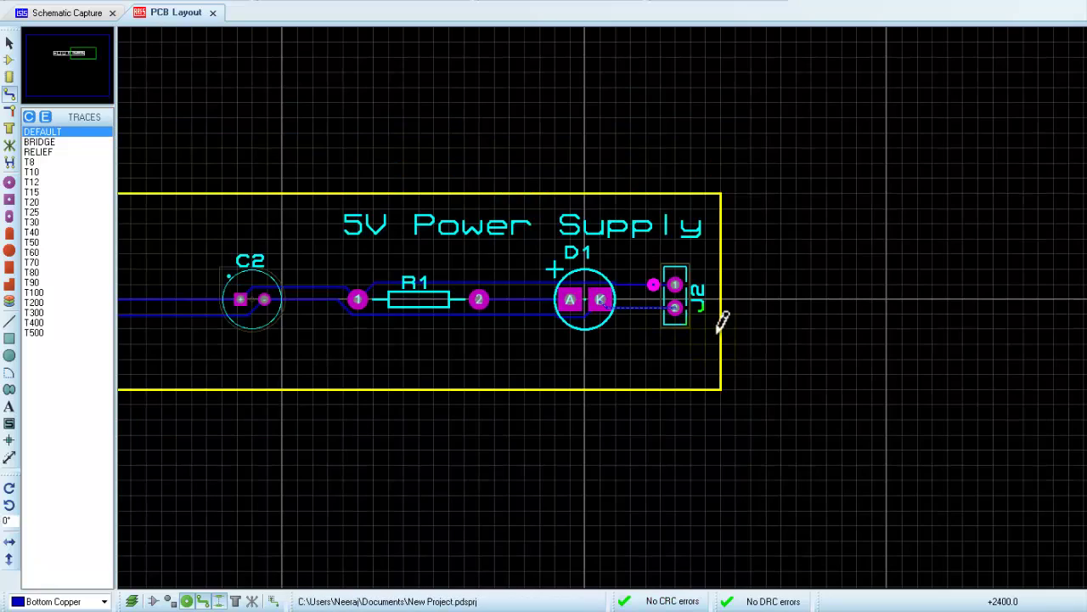
scroll(406, 312, "down", 1)
scroll(320, 328, "down", 1)
scroll(301, 338, "down", 1)
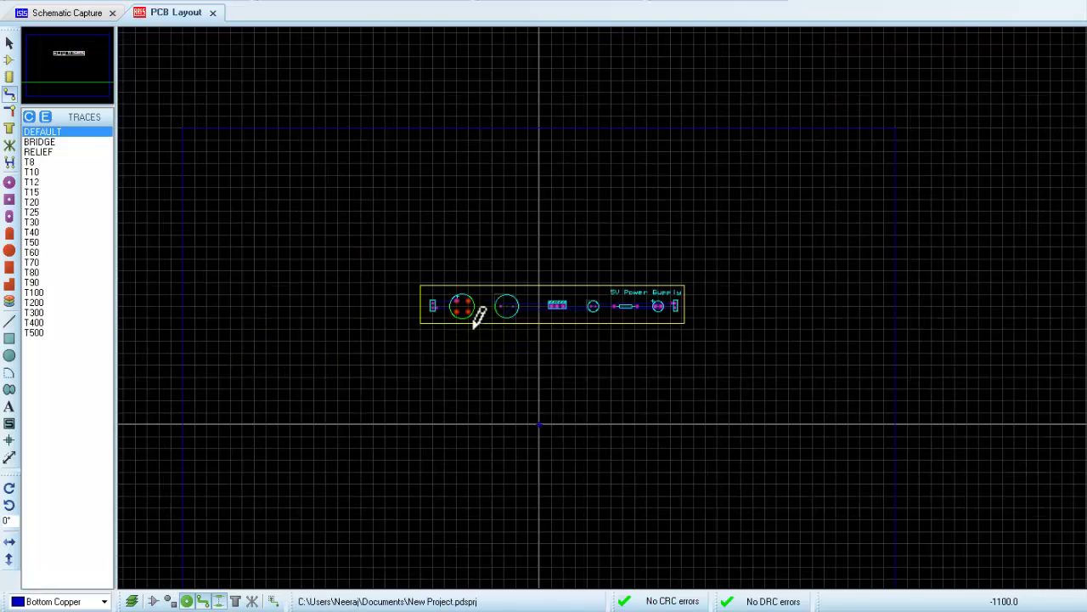
scroll(476, 316, "up", 1)
scroll(498, 332, "up", 2)
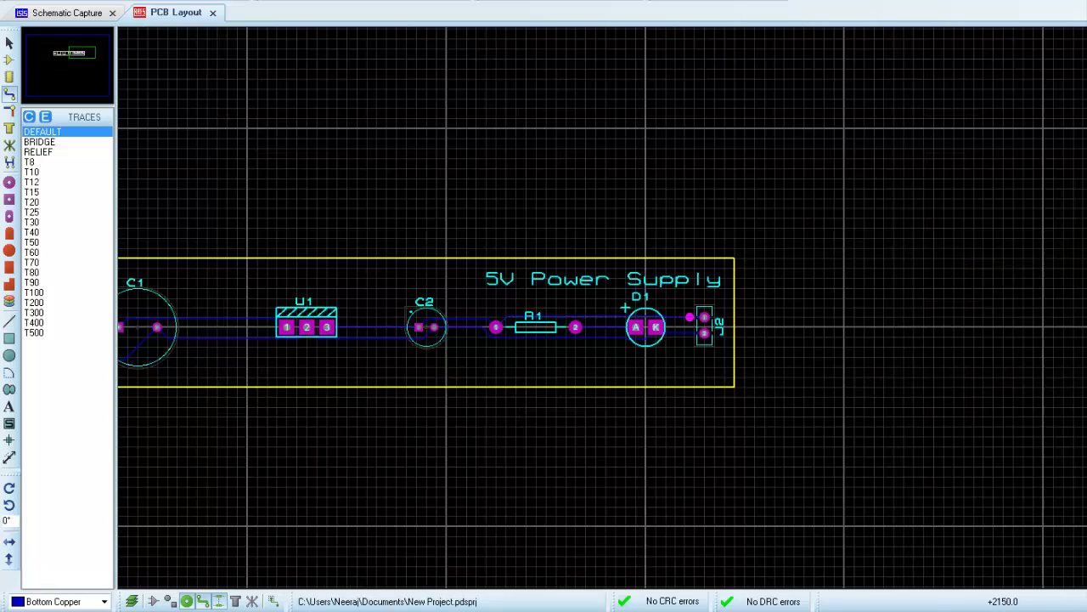
scroll(384, 333, "down", 2)
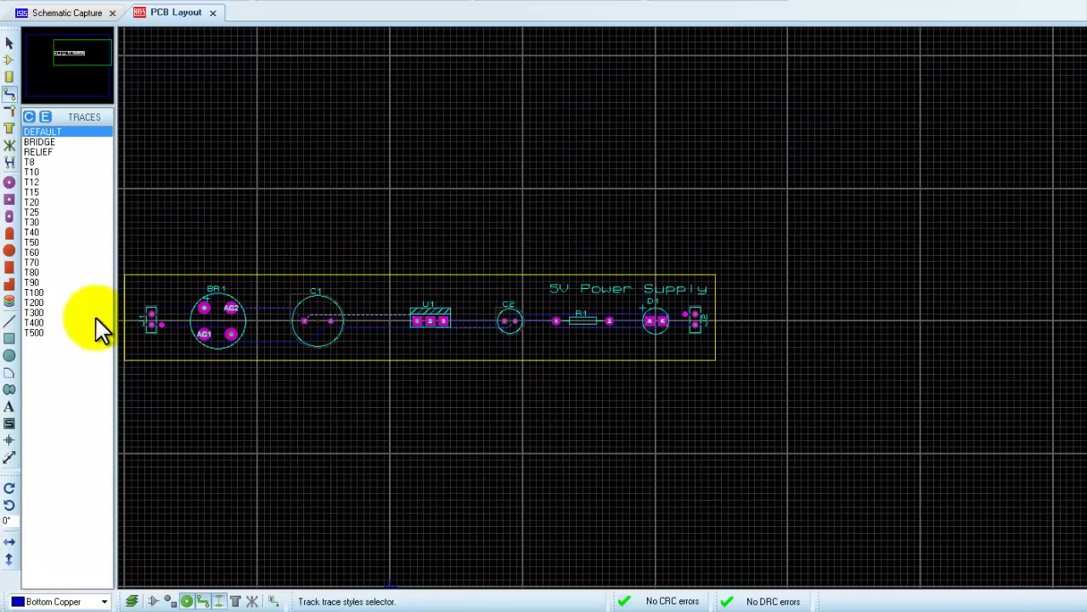
scroll(159, 332, "up", 2)
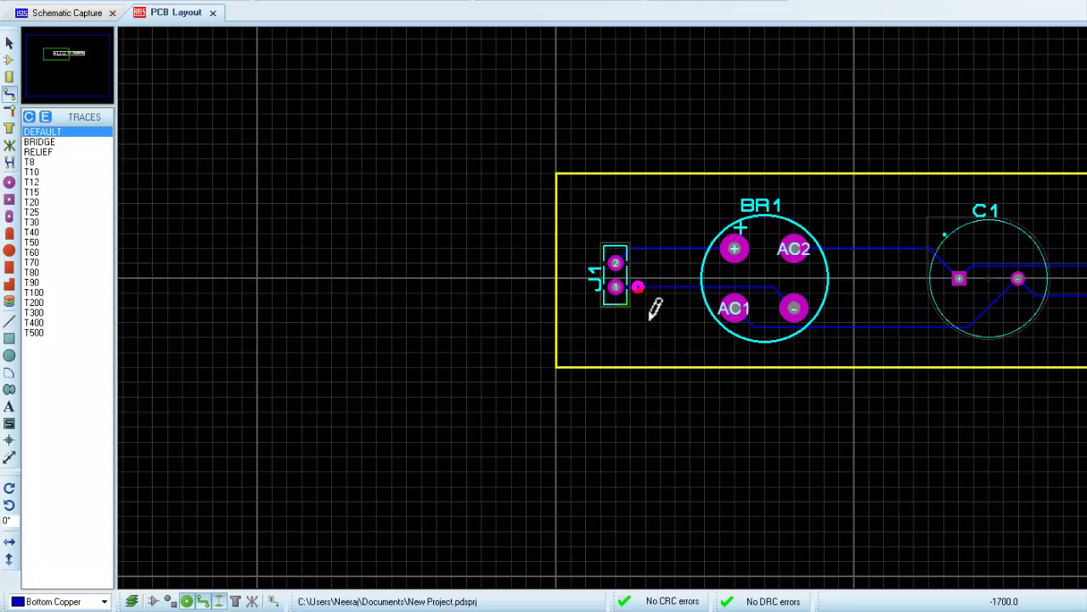
scroll(690, 313, "down", 2)
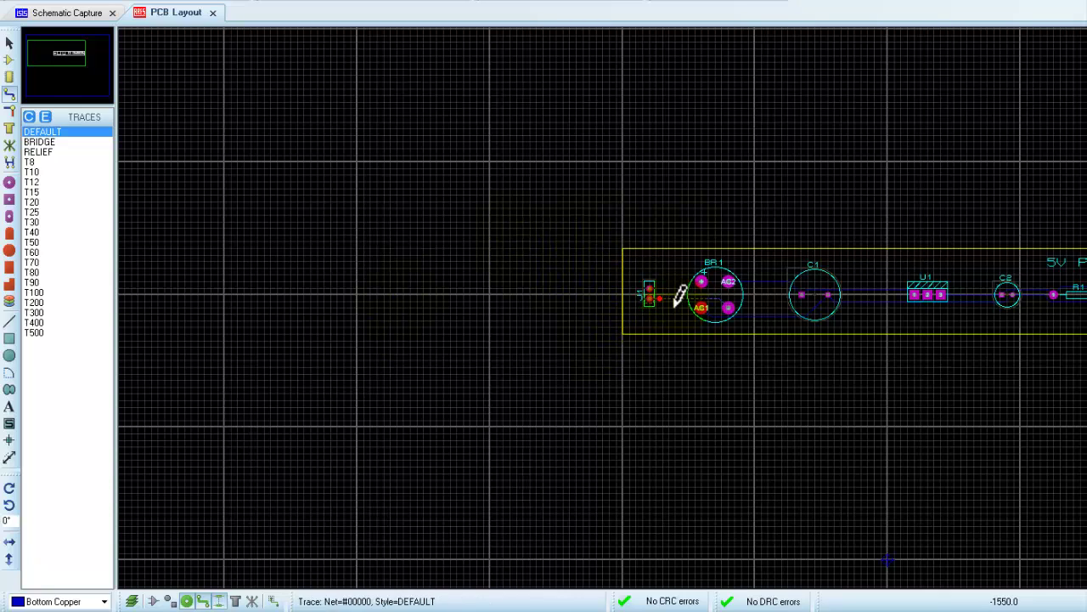
scroll(660, 285, "up", 1)
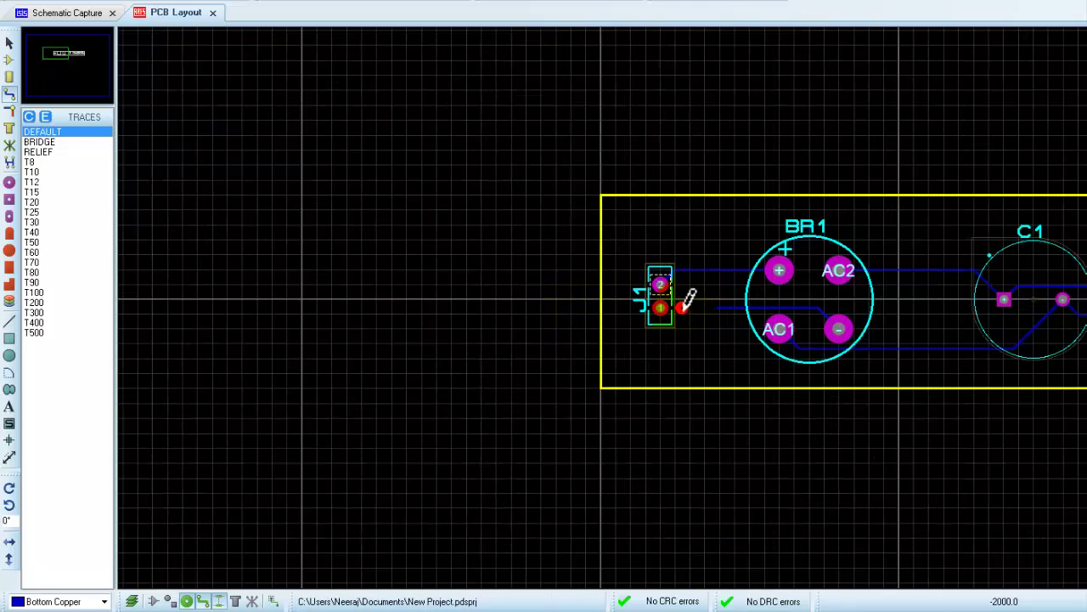
scroll(695, 297, "down", 3)
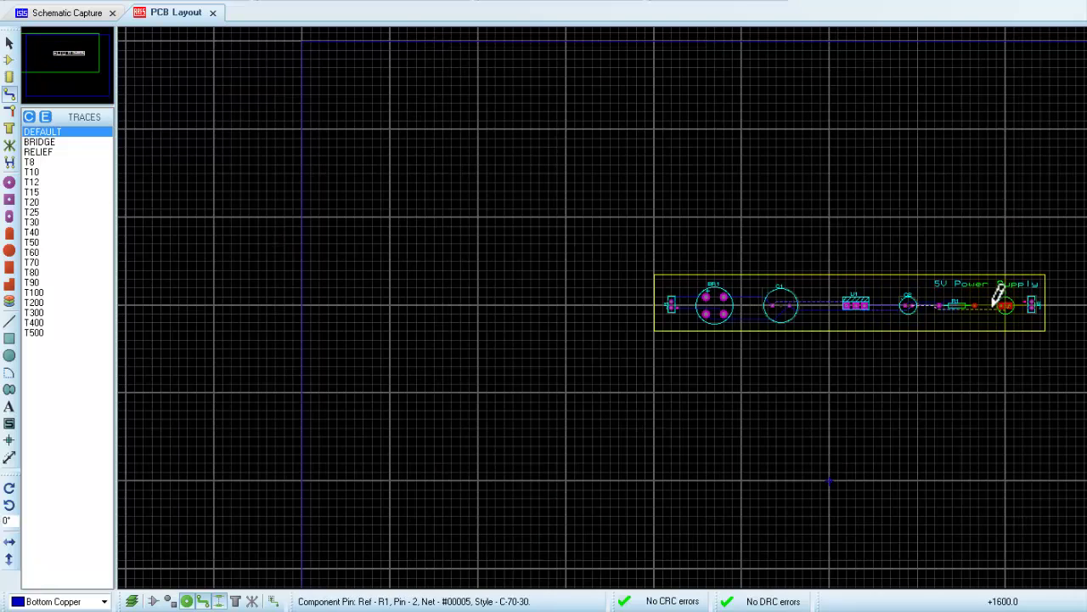
scroll(1036, 281, "up", 3)
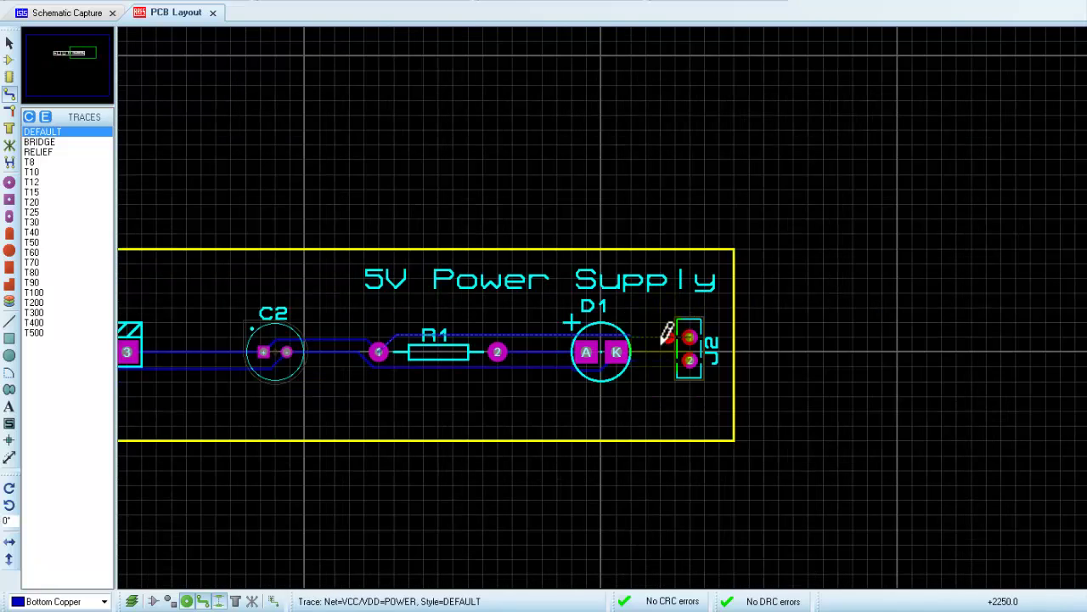
left_click(668, 336)
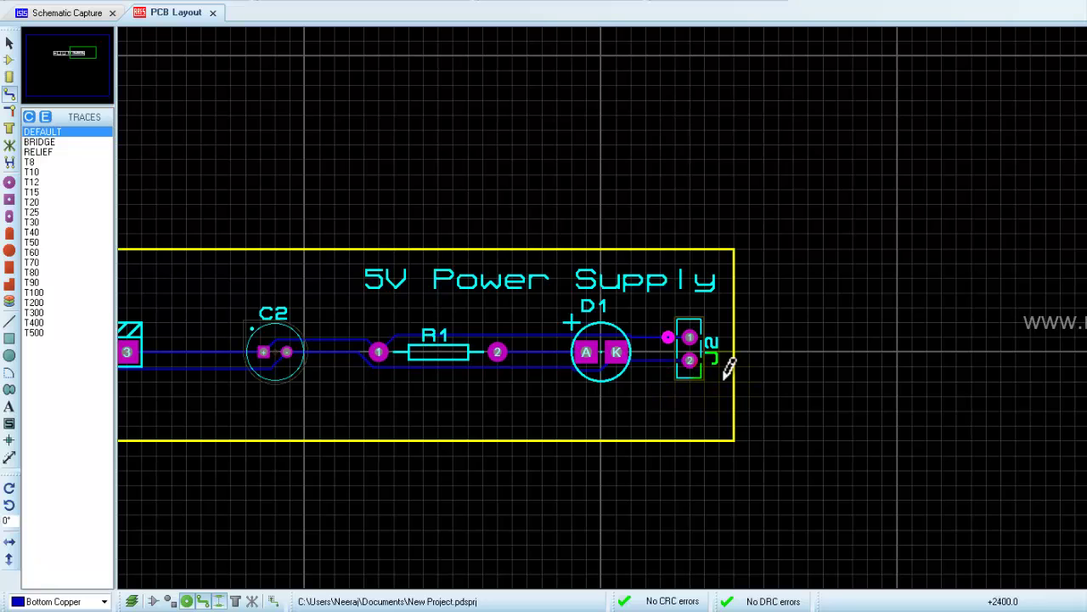
Step: Add a "+" text label on the Top Silk layer beside pin 1 of connector J2
scroll(702, 339, "up", 1)
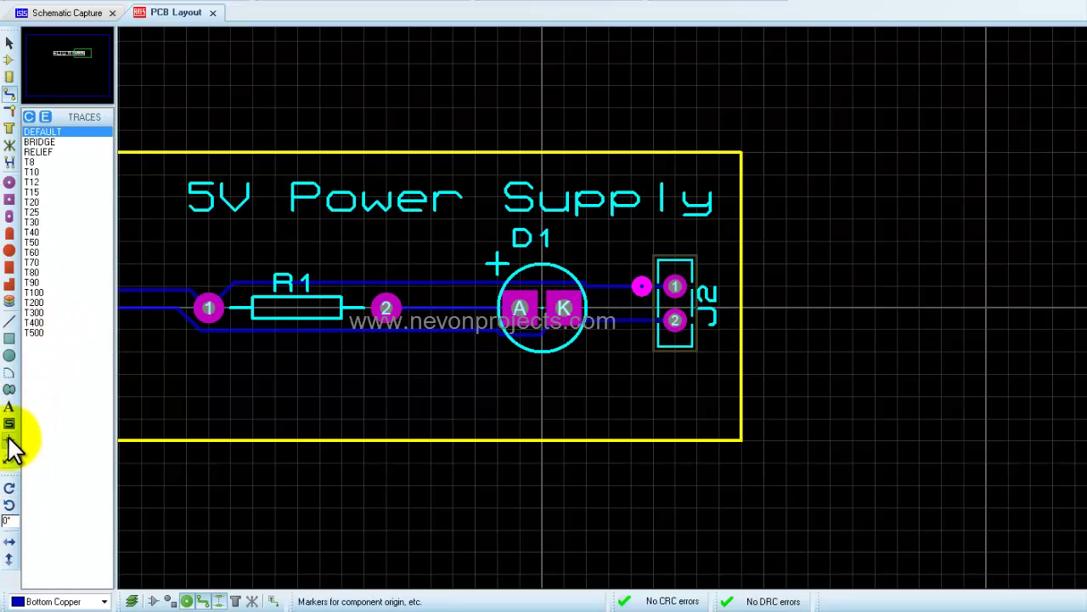
left_click(10, 411)
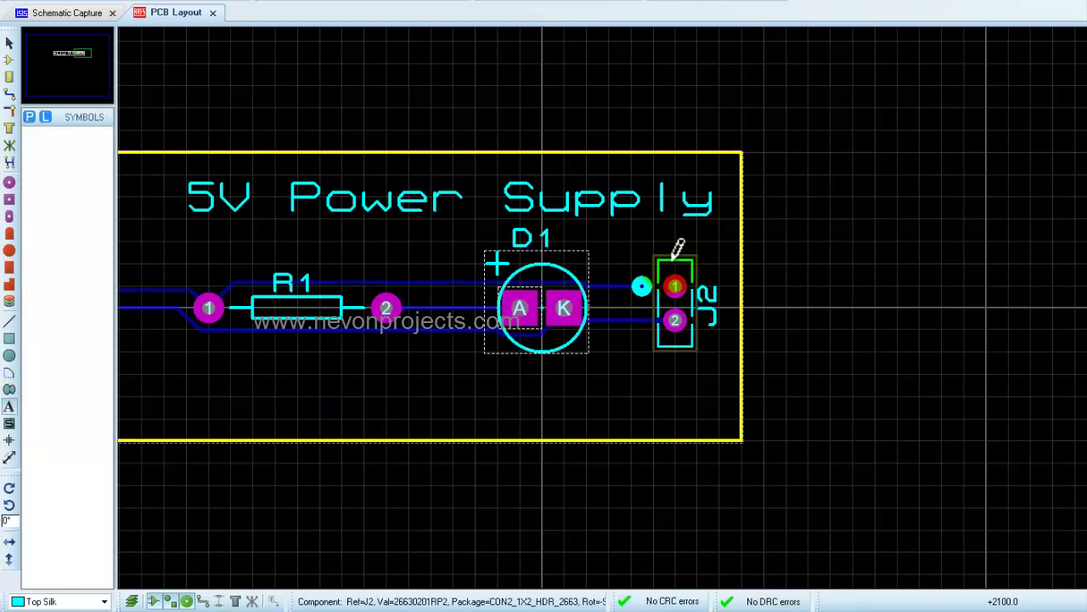
left_click(692, 231)
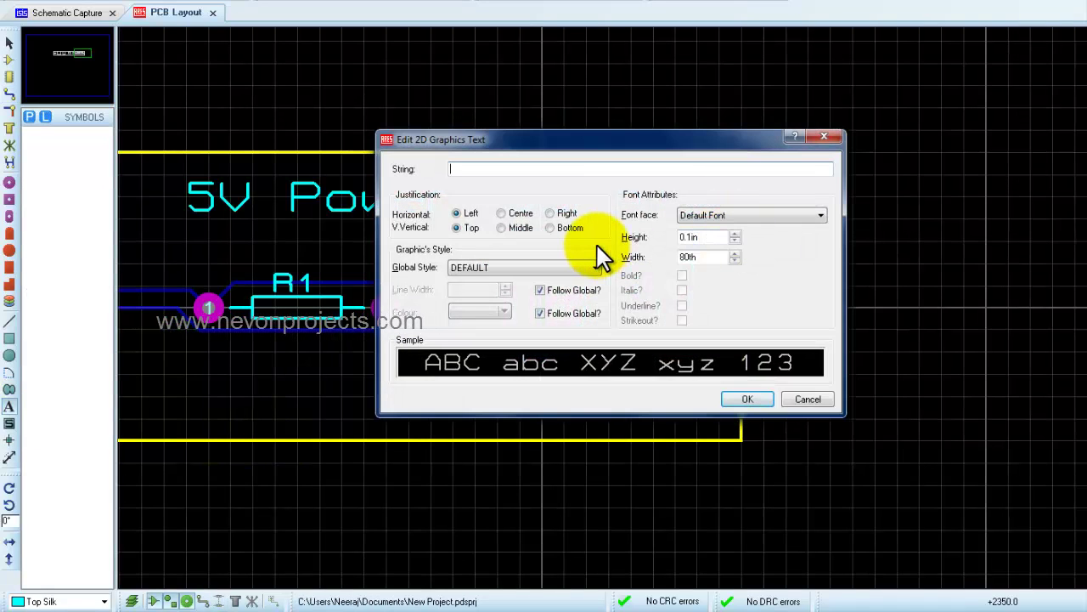
type("+")
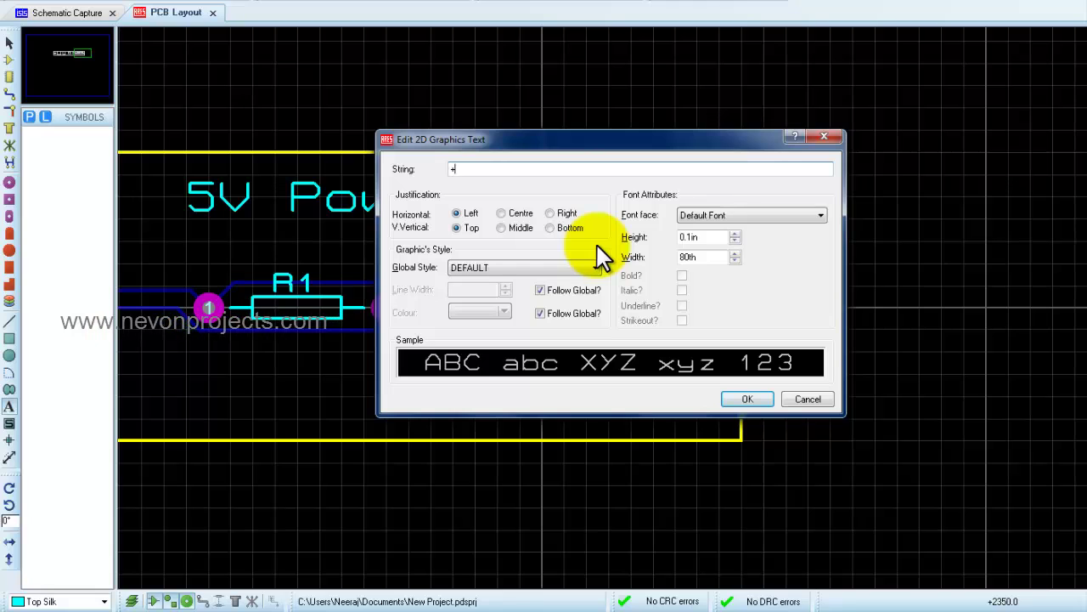
key("Return")
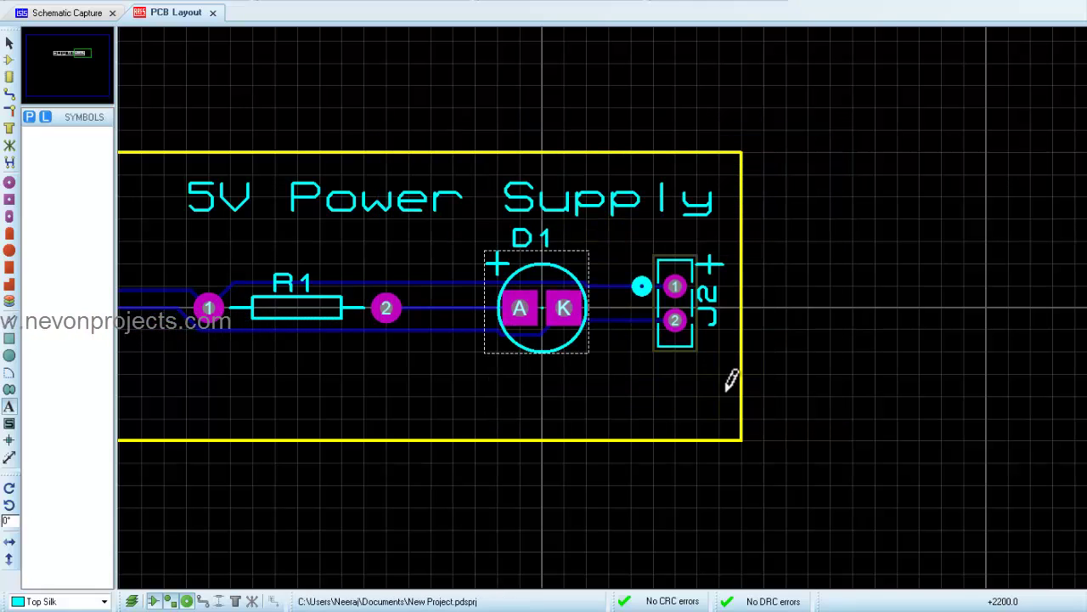
Step: Add a "-" text label on the Top Silk layer near J2 pin 2 and move it directly below the connector outline
left_click(716, 354)
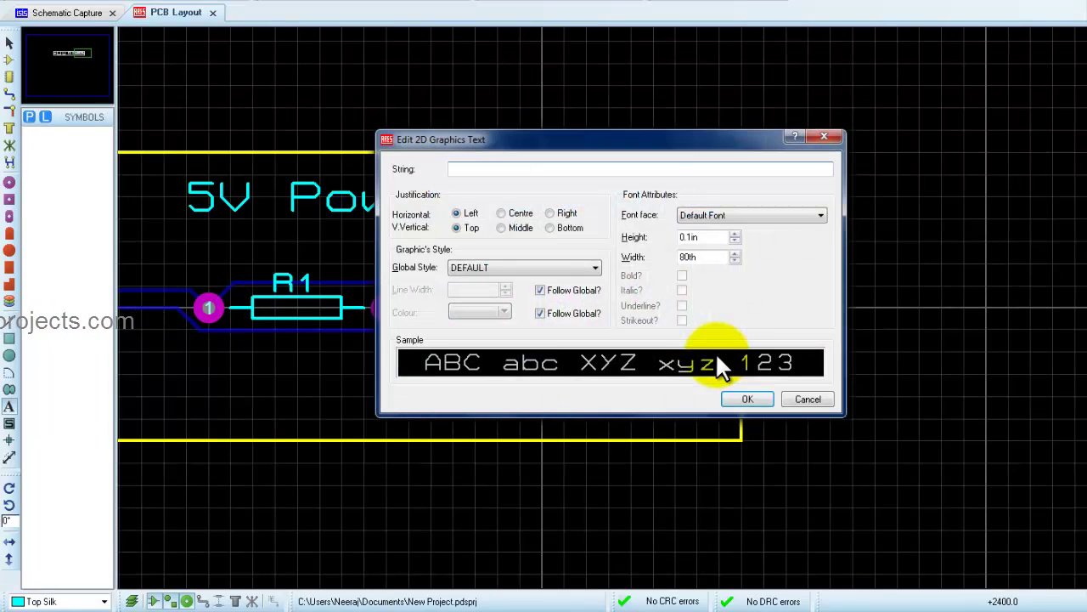
type("-")
key("Return")
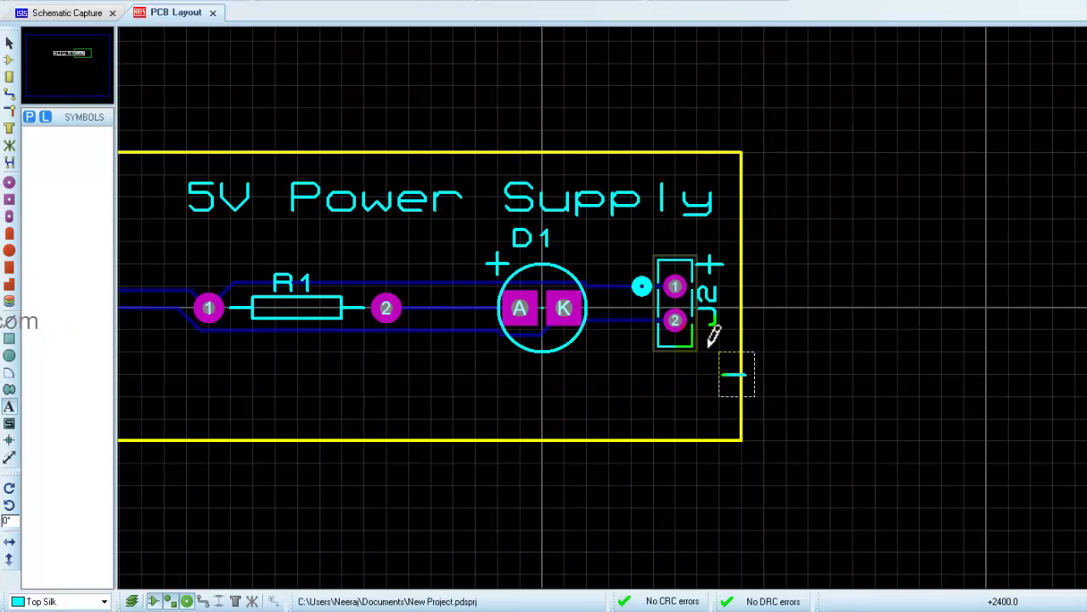
right_click(732, 370)
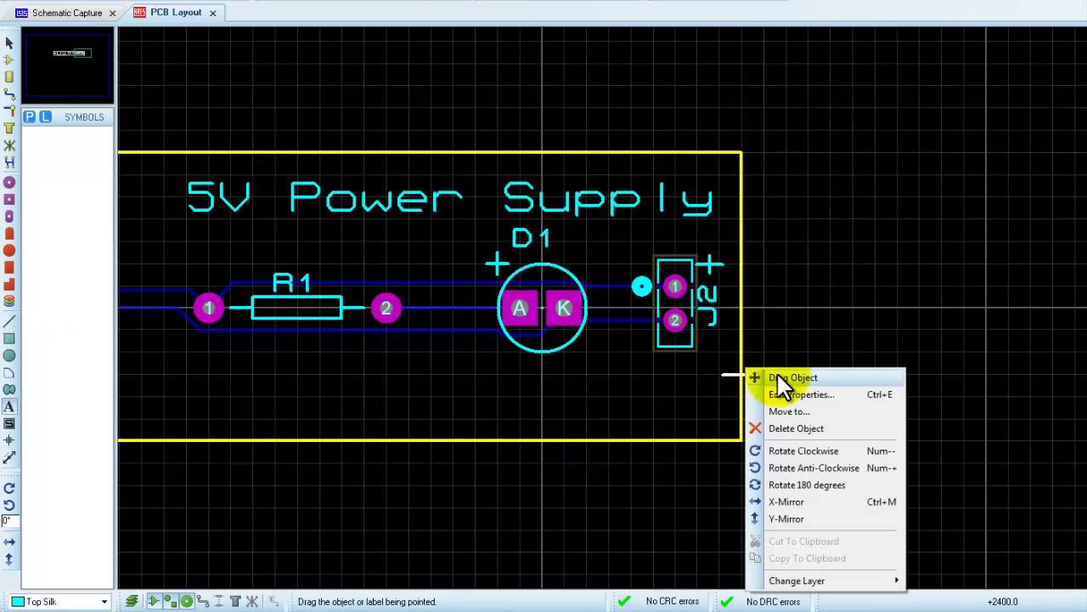
left_click(702, 384)
left_click(660, 374)
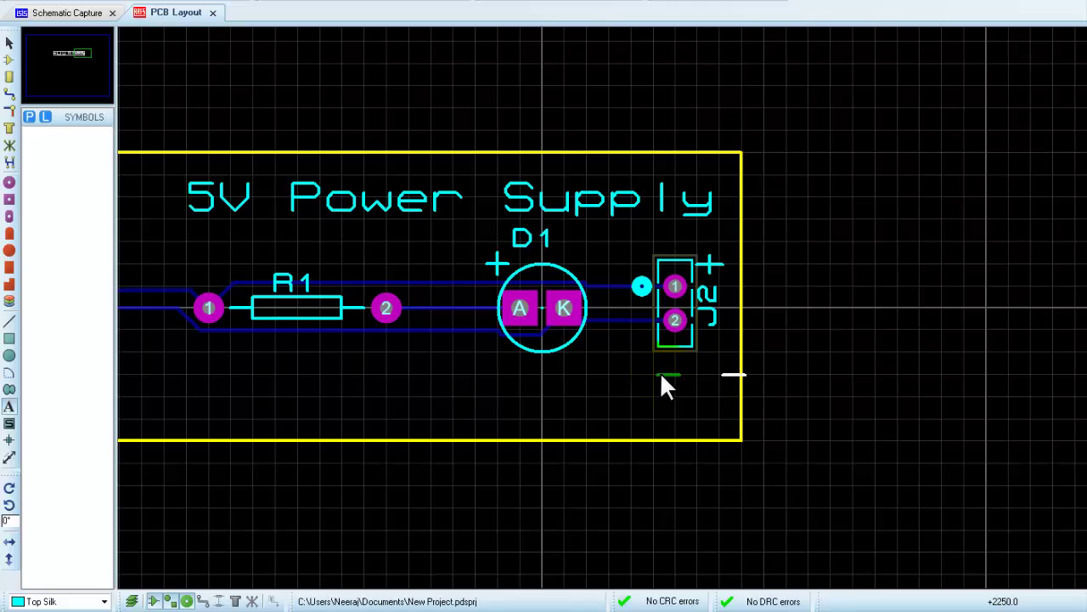
Step: Move the "+" label from beside J2's reference text to just above the connector outline, near pin 1
left_click(710, 266)
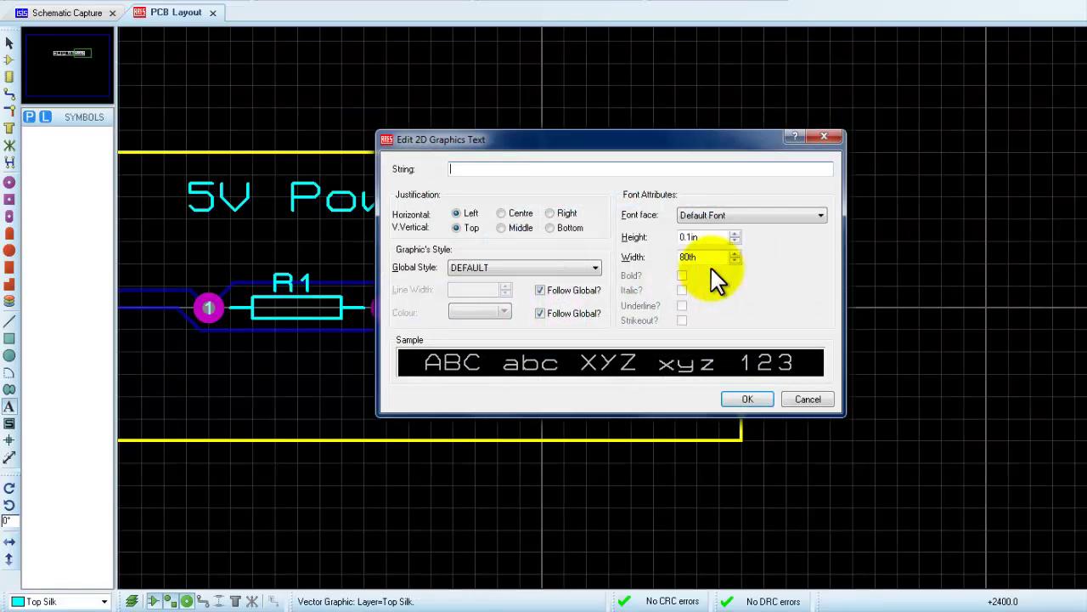
left_click(823, 140)
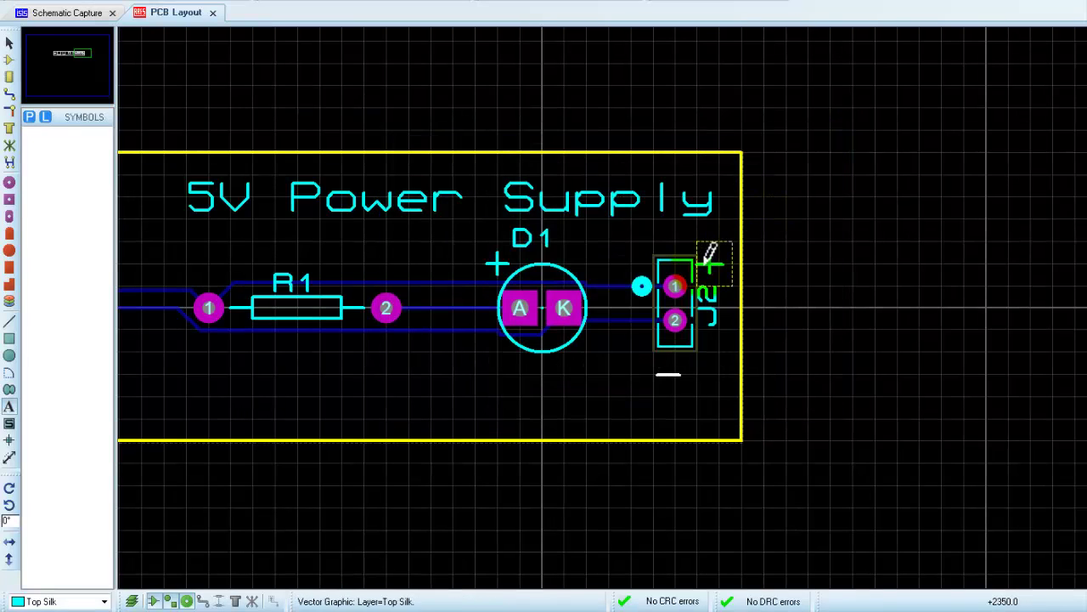
right_click(719, 257)
key("Escape")
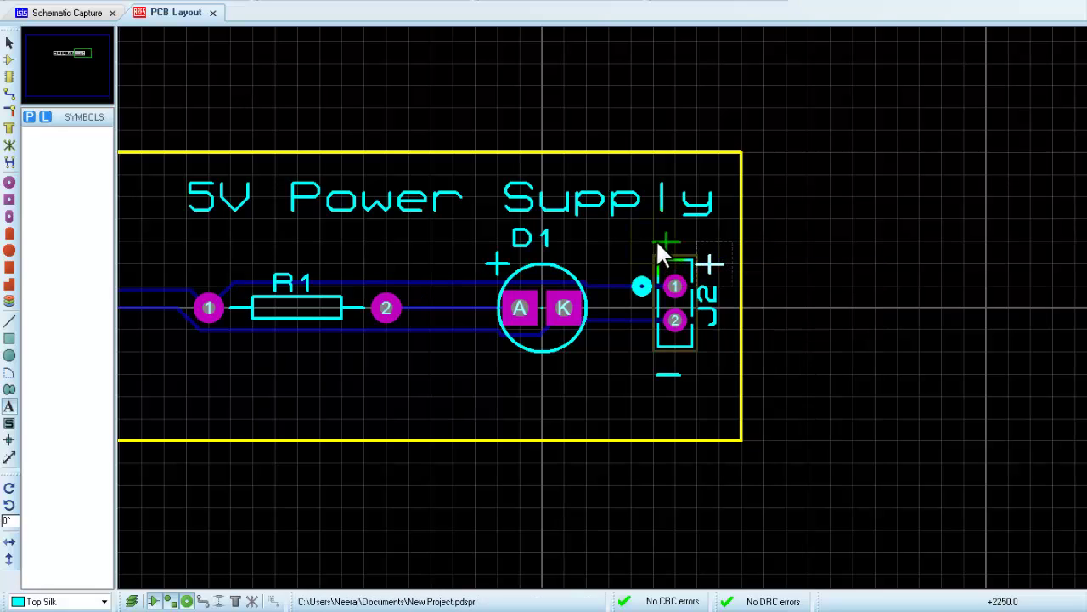
left_click_drag(710, 265, 688, 243)
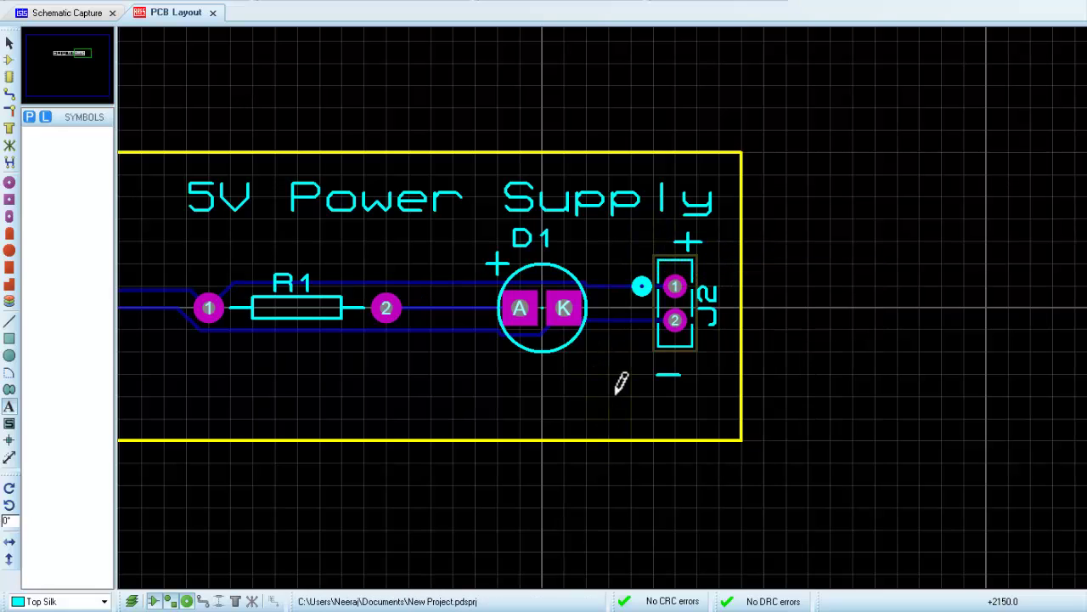
Step: Examine the complete board layout from J1 to J2, checking the components, traces and silkscreen labels
scroll(672, 333, "down", 2)
scroll(382, 345, "down", 1)
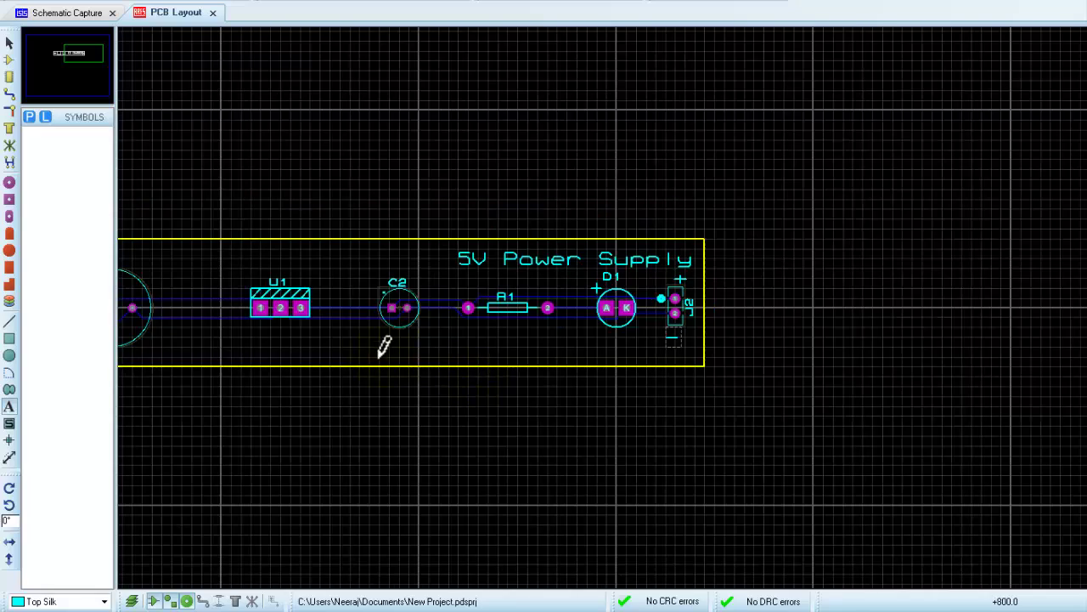
scroll(502, 310, "down", 2)
scroll(806, 284, "up", 1)
scroll(685, 289, "up", 1)
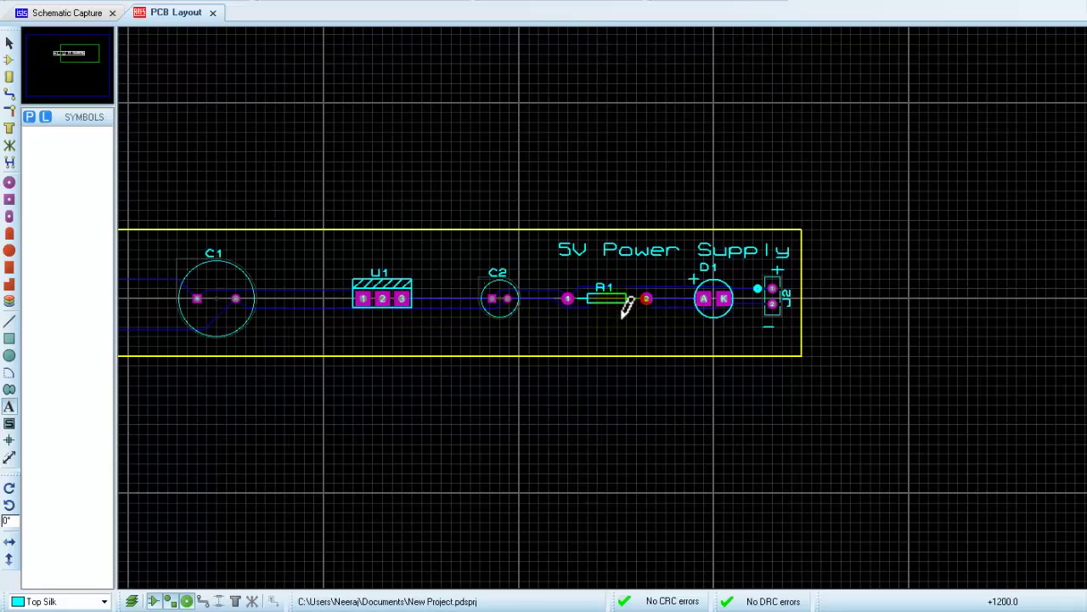
scroll(476, 316, "down", 1)
scroll(393, 321, "up", 1)
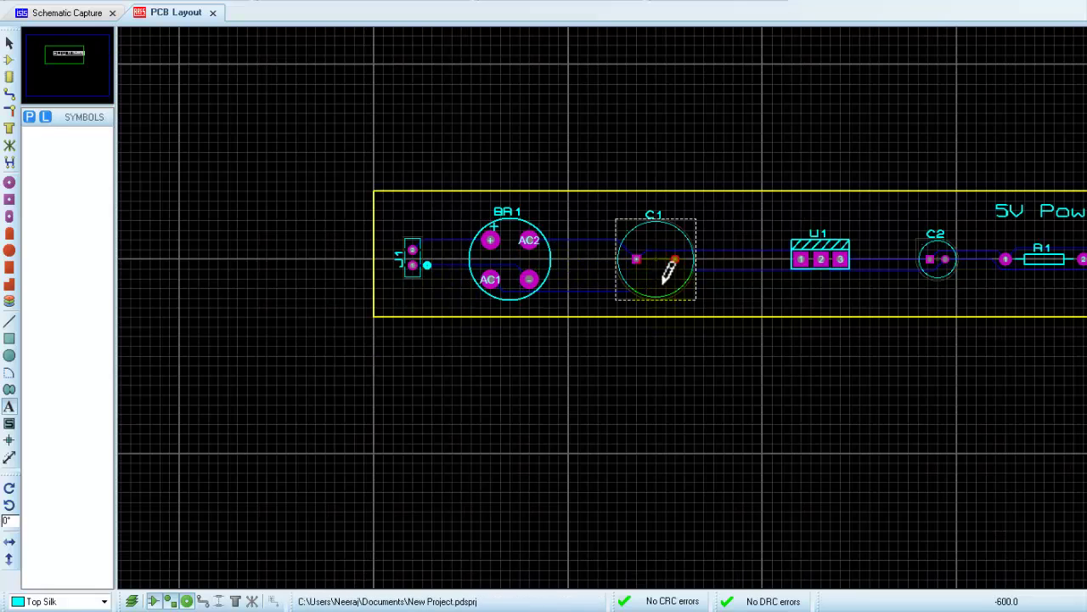
scroll(926, 293, "down", 1)
scroll(902, 278, "up", 1)
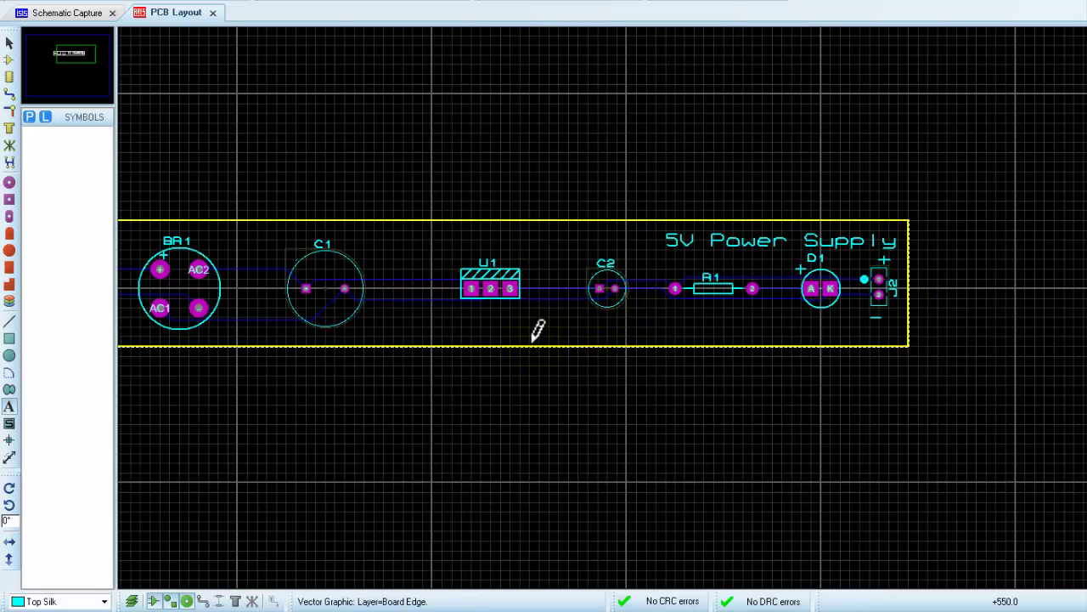
scroll(538, 330, "down", 1)
scroll(679, 295, "up", 1)
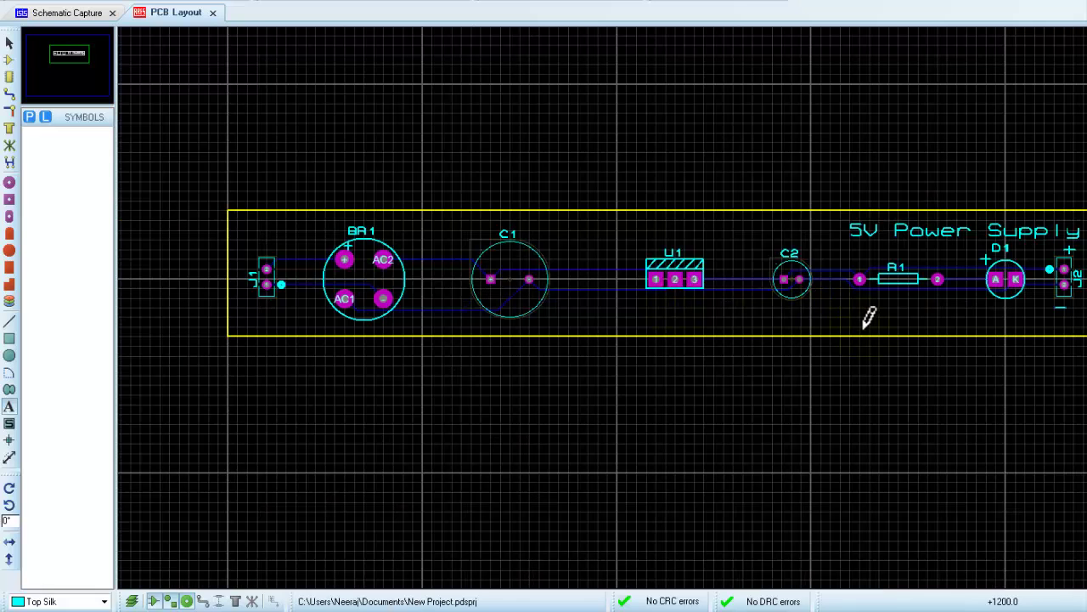